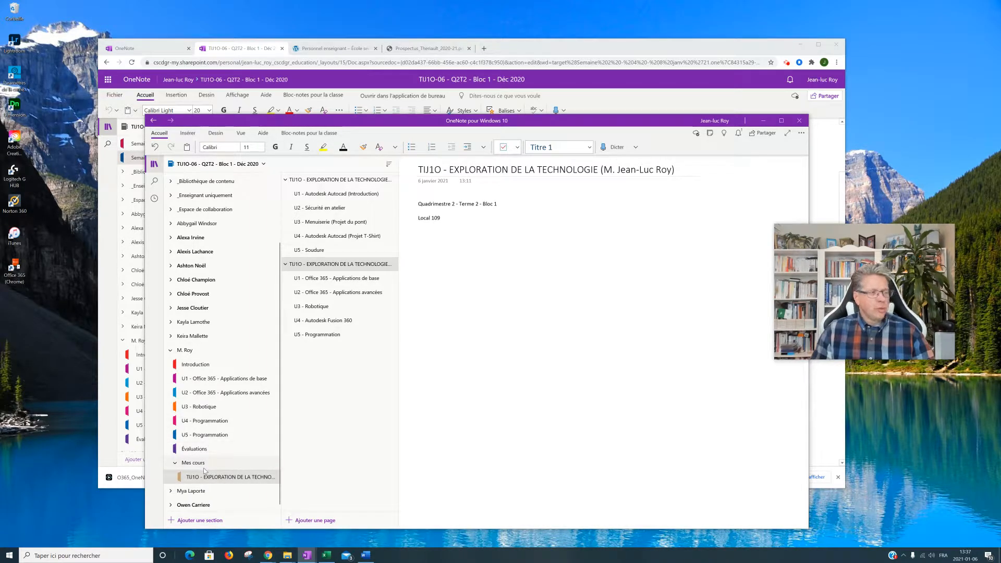
In the browser's prospectus PDF, copy the course title "MPM1D - PRINCIPES DE MATHÉMATIQUES" from the Grade 9 mathematics list
click(406, 48)
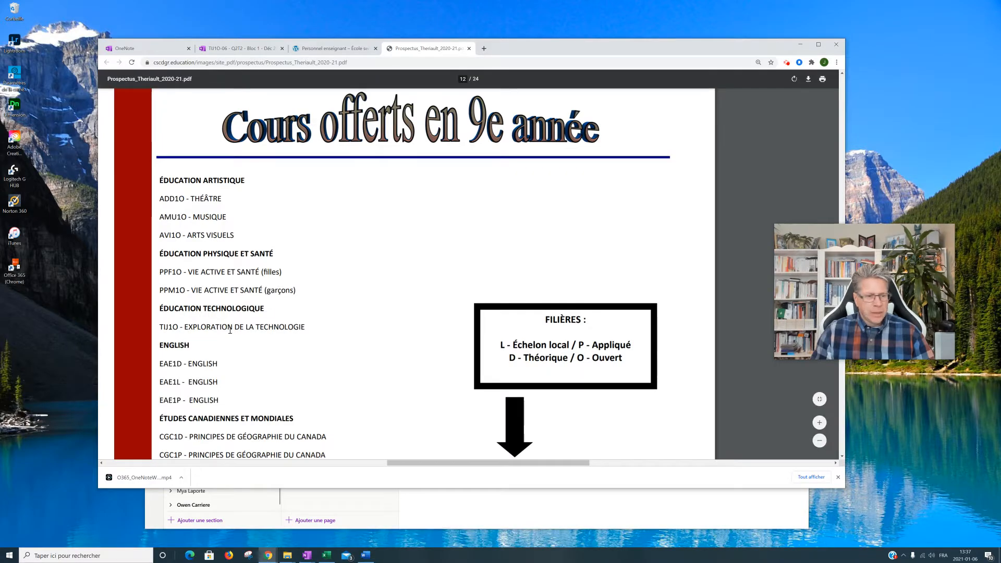
scroll(218, 323, down, 3)
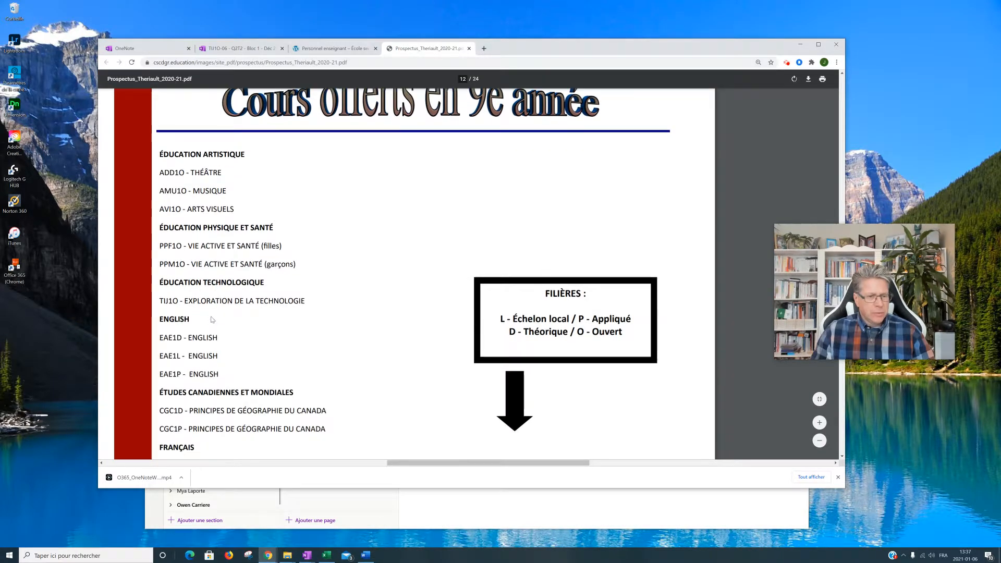
scroll(208, 314, down, 5)
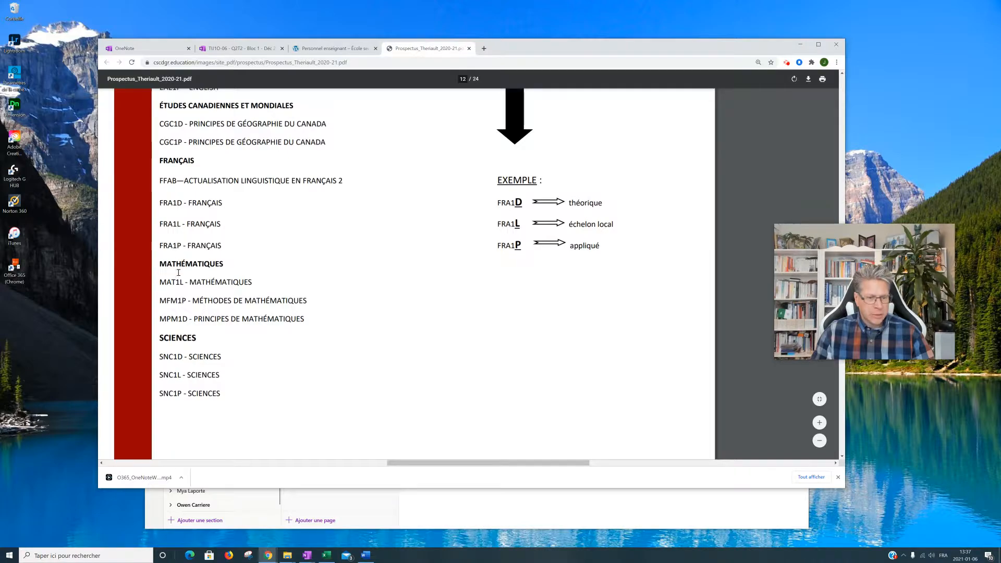
drag(161, 320, 307, 319)
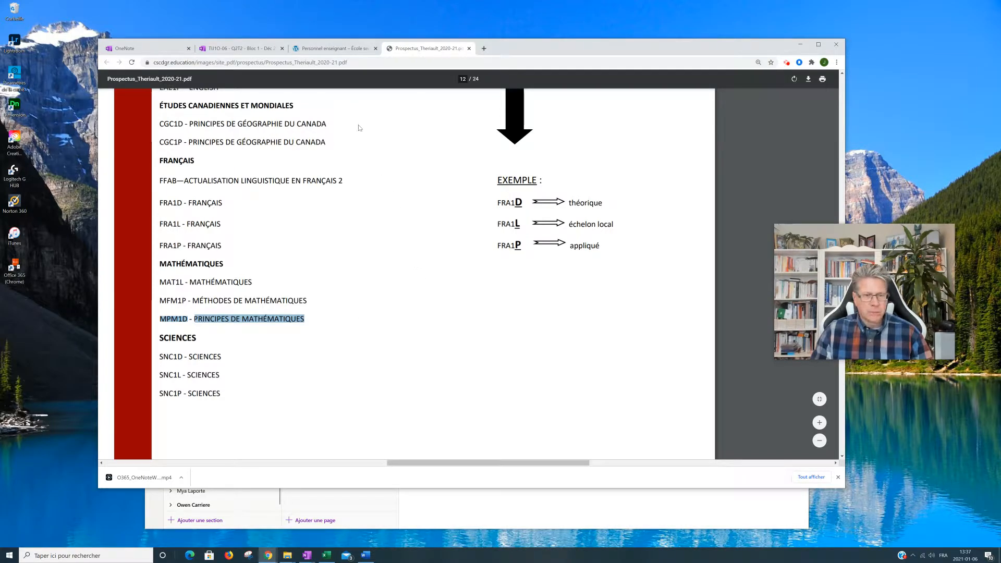
Switch to OneNote and add a section named "MPM1D - PRINCIPES DE MATHÉMATIQUES" to the "Mes cours" section group
click(502, 525)
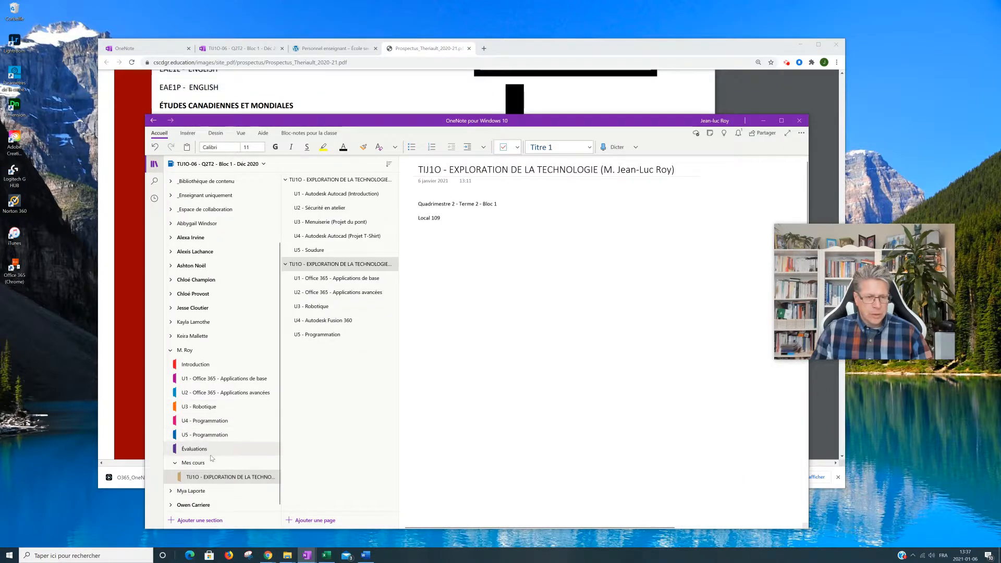
click(200, 521)
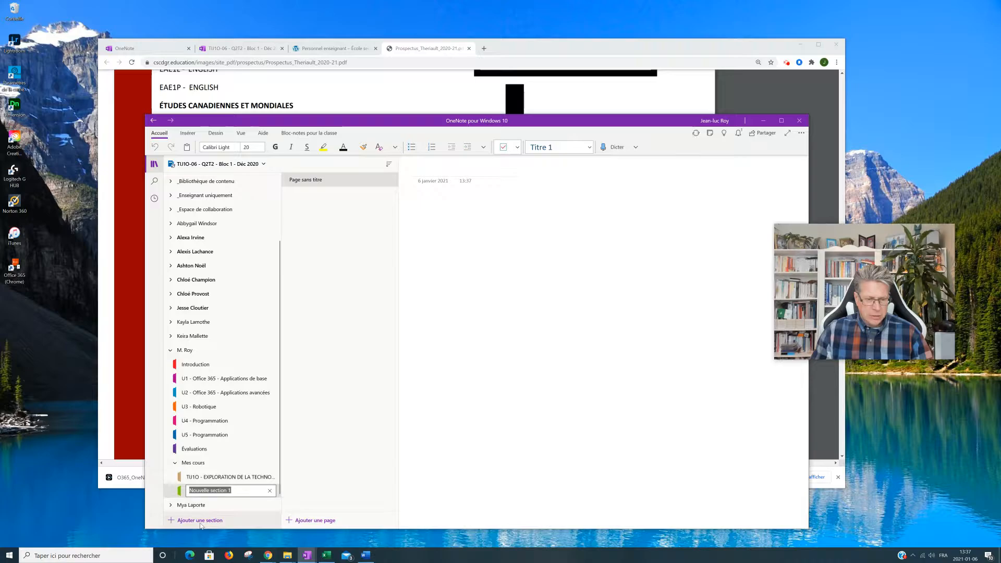
key(ctrl+v)
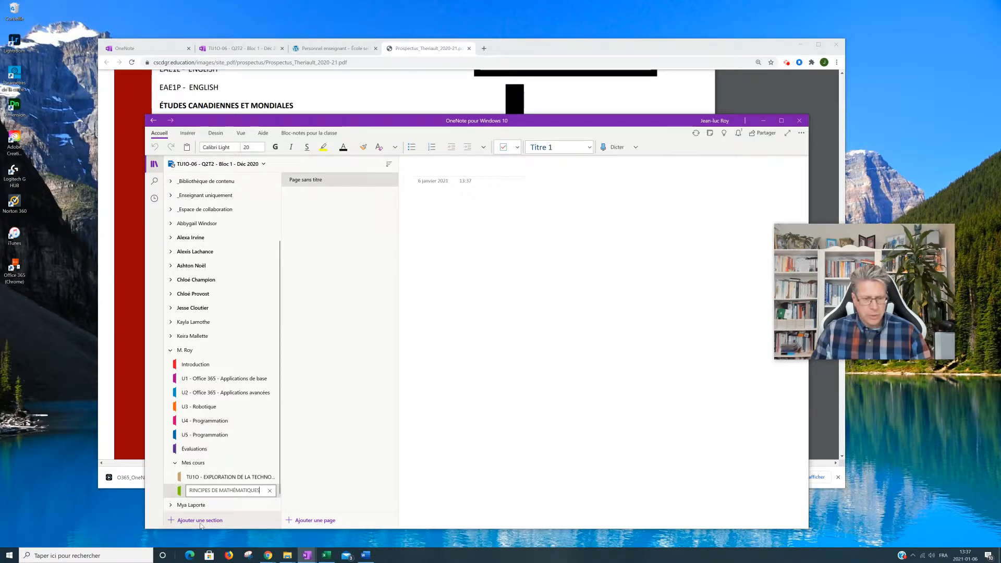
key(Return)
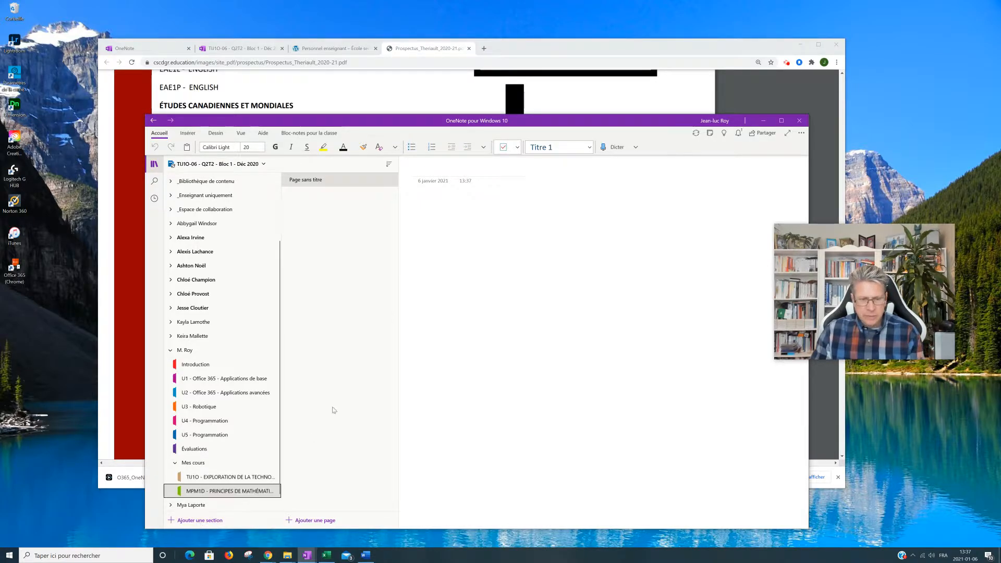
Title the new section's blank page "MPM1D - PRINCIPES DE MATHÉMATIQUES" followed by an opening parenthesis
click(443, 172)
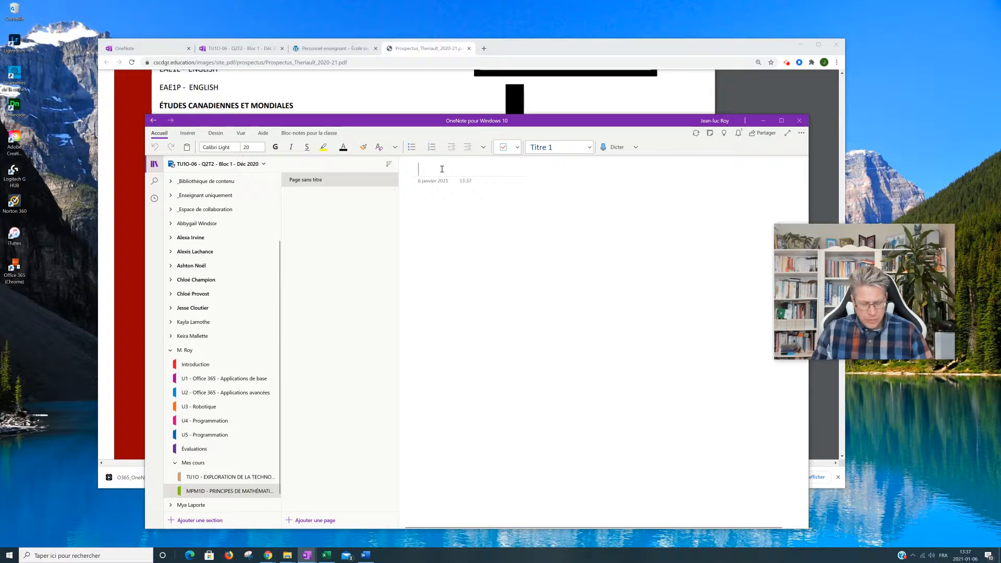
text(MPM1D - PRINCIPES DE MATHÉMATIQUES)
text(()
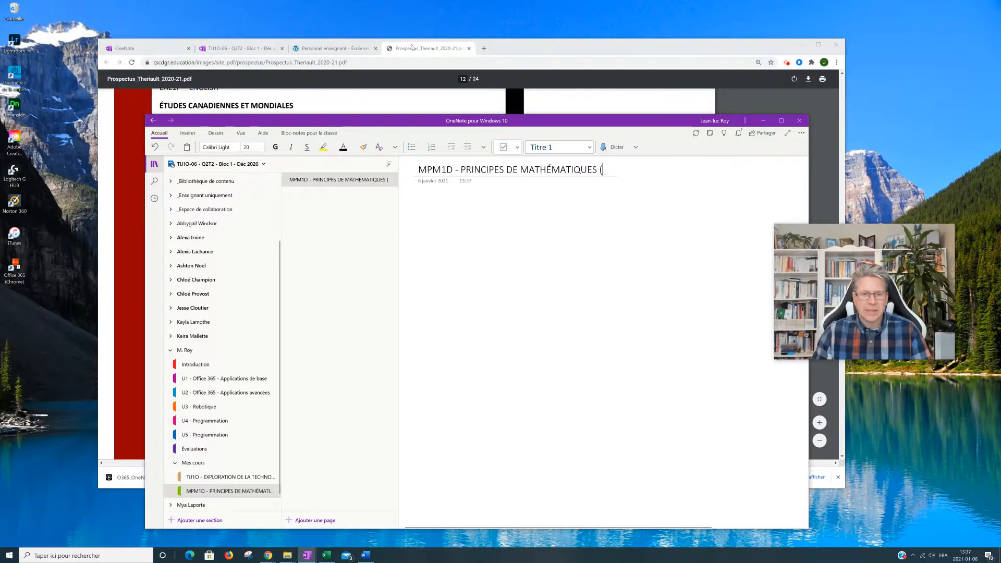
Copy the mathematics teacher's name from the school's staff web page, paste it as text only into the OneNote page title, and close the parenthesis
click(333, 48)
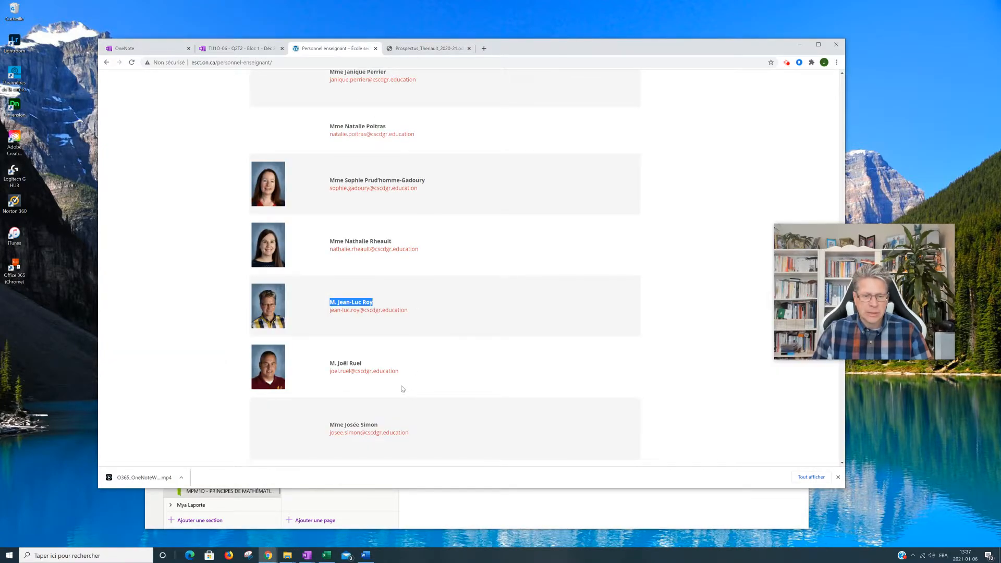
drag(332, 365, 364, 365)
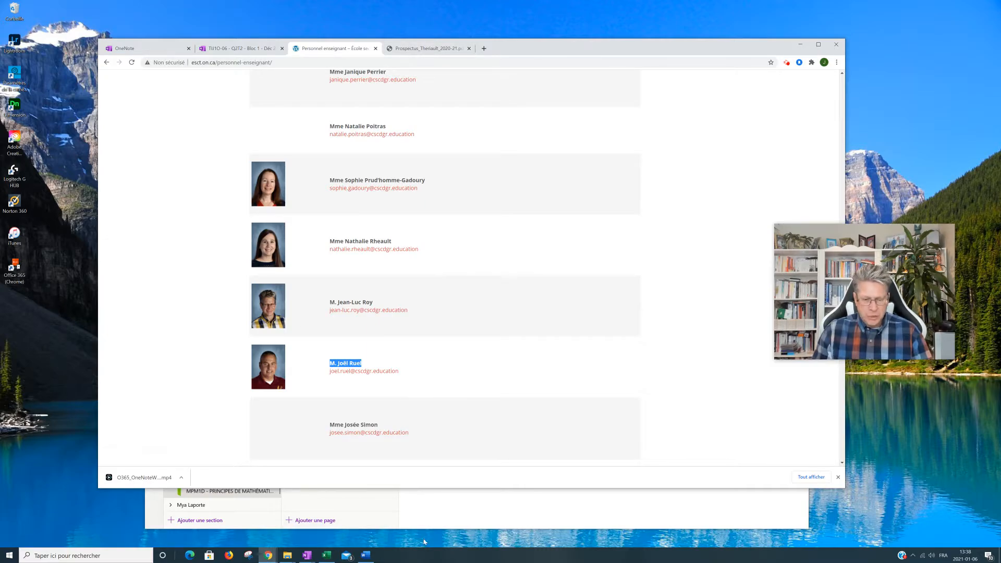
click(417, 522)
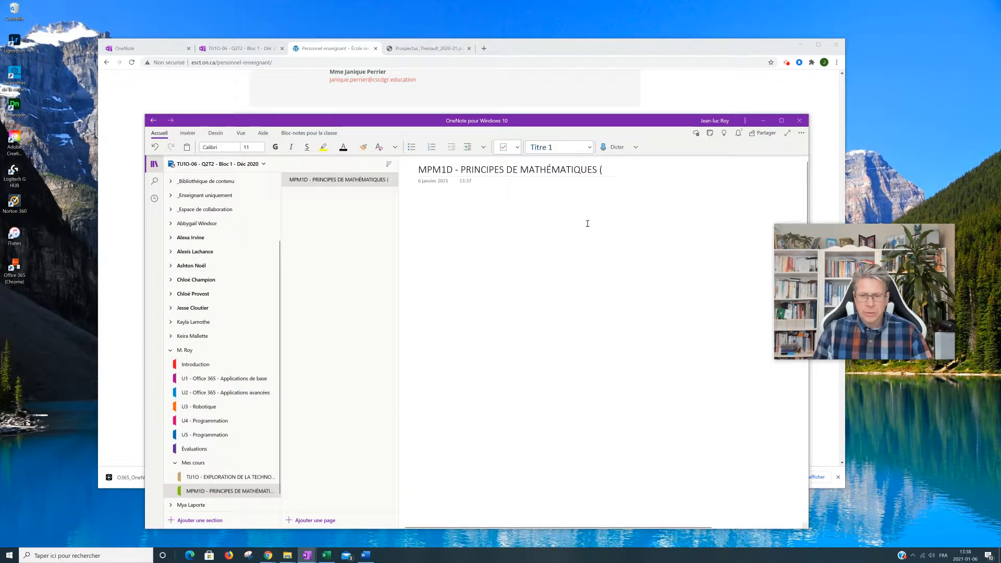
click(608, 168)
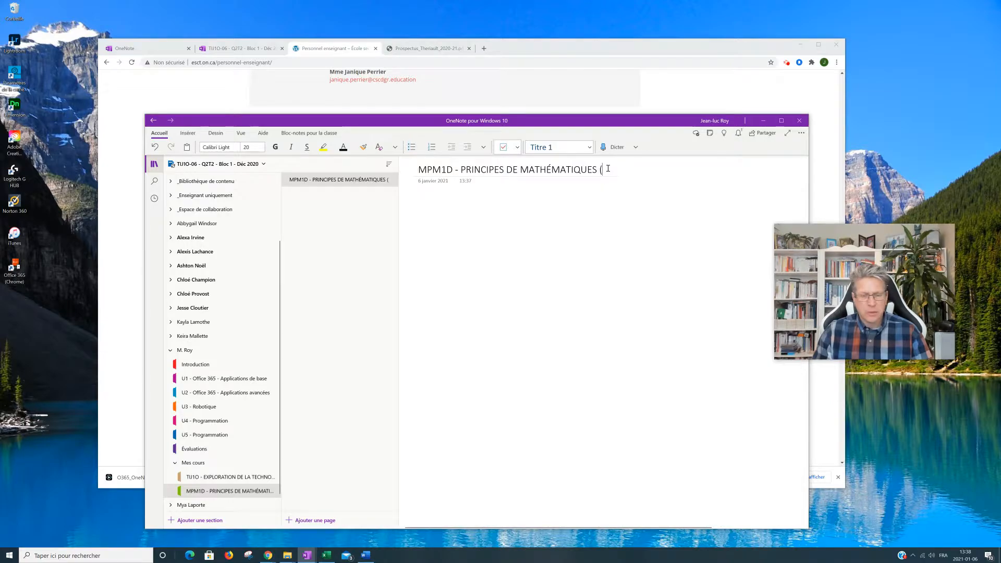
right_click(608, 169)
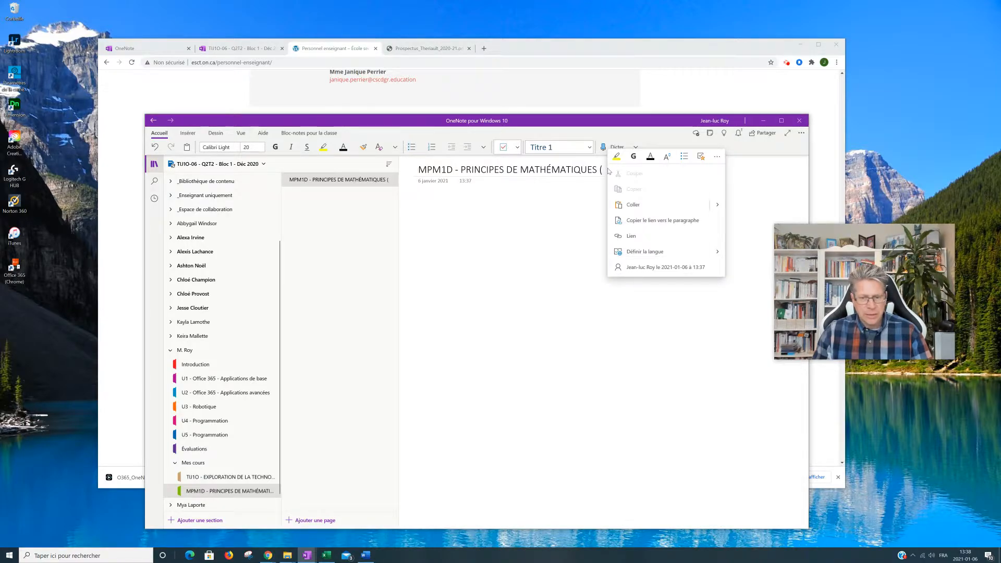
click(717, 206)
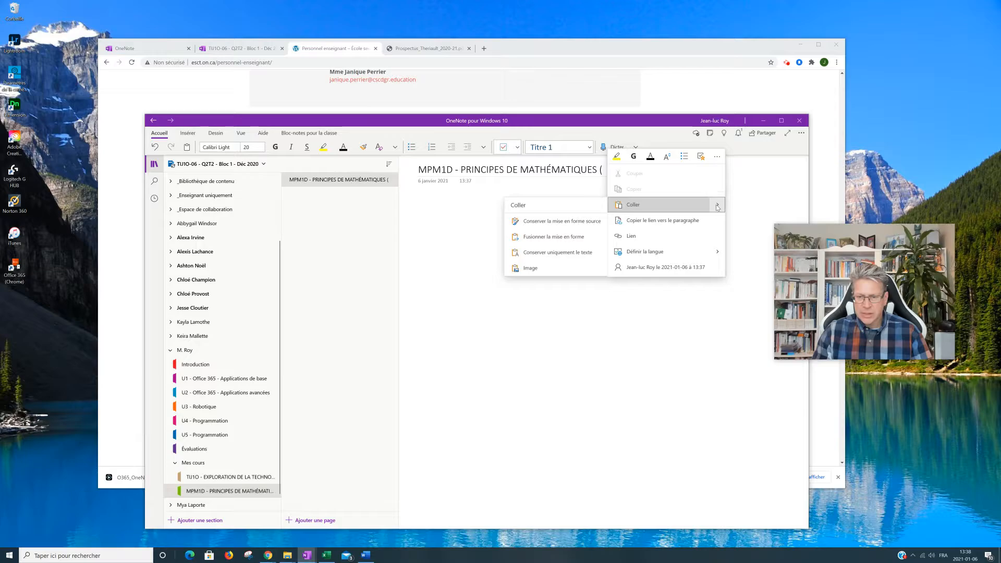
click(534, 255)
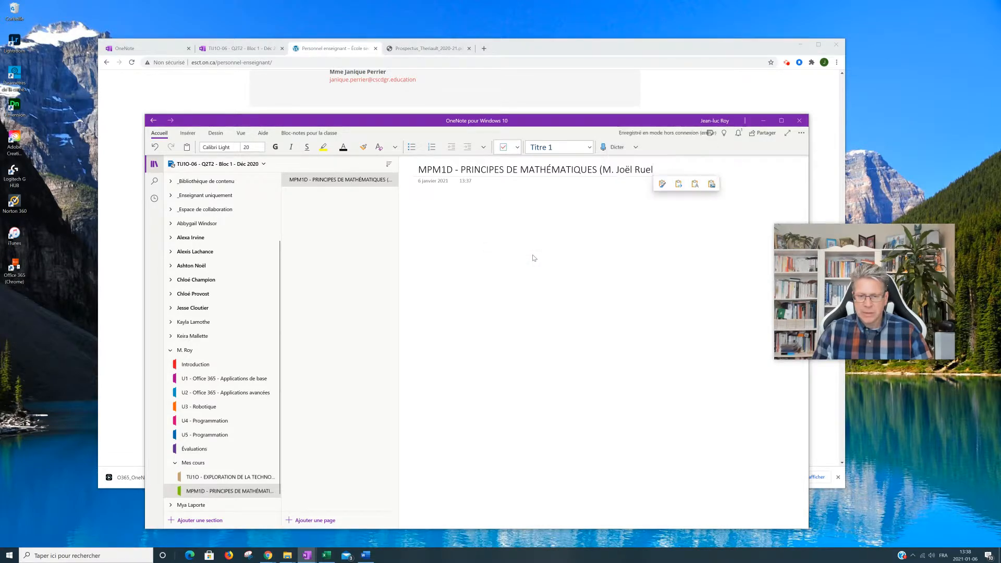
text())
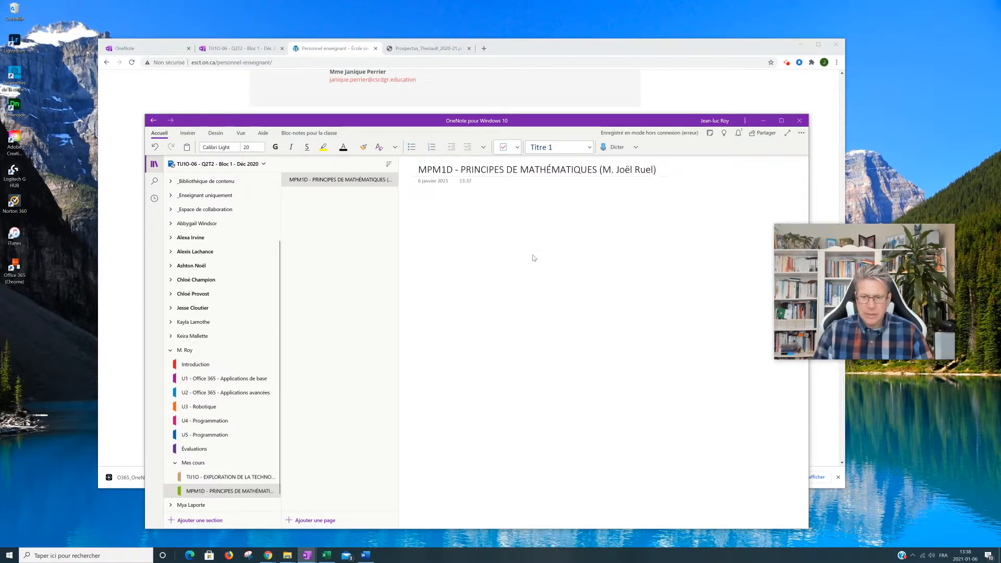
Write "Quadrimestre 1 - Bloc 1" in the page body, with "Local 204" on a line beneath it
click(423, 203)
text(Quadrimest)
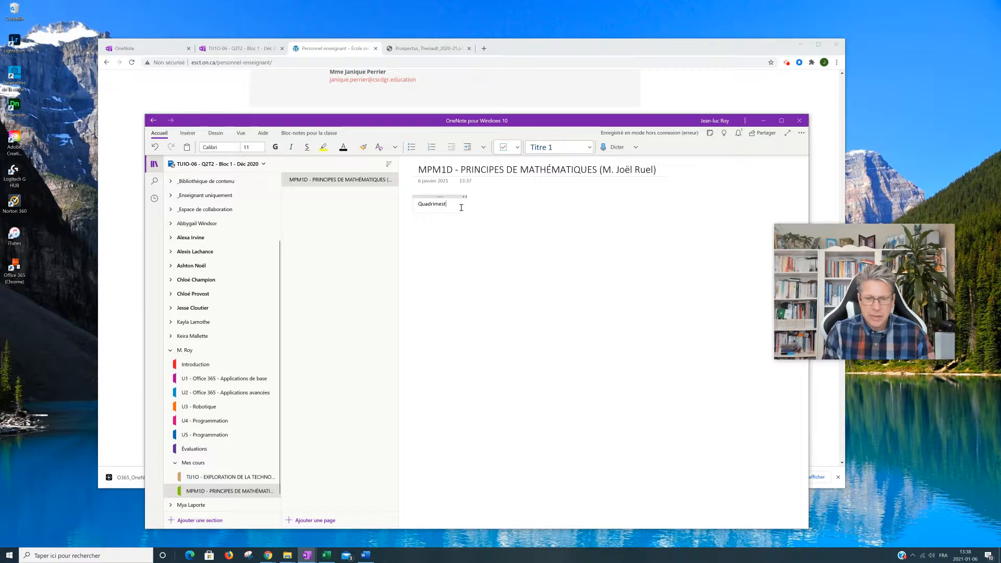
text(re 1)
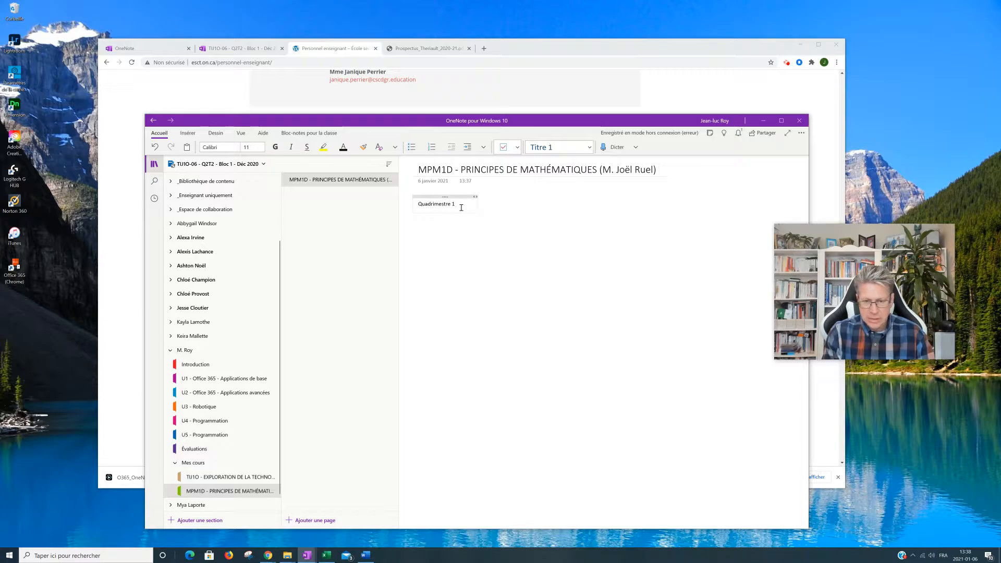
text( - Bloc 1)
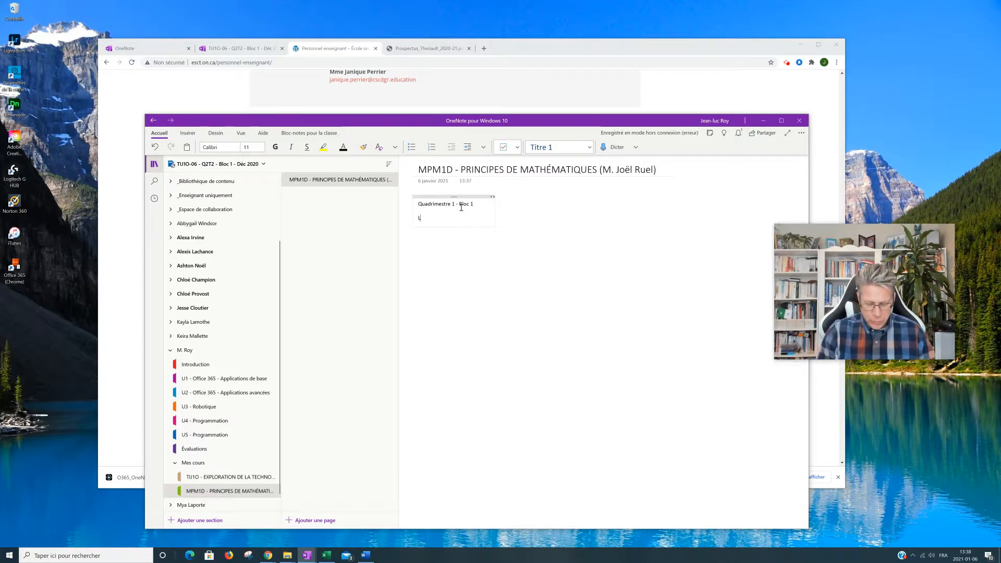
text(al 204)
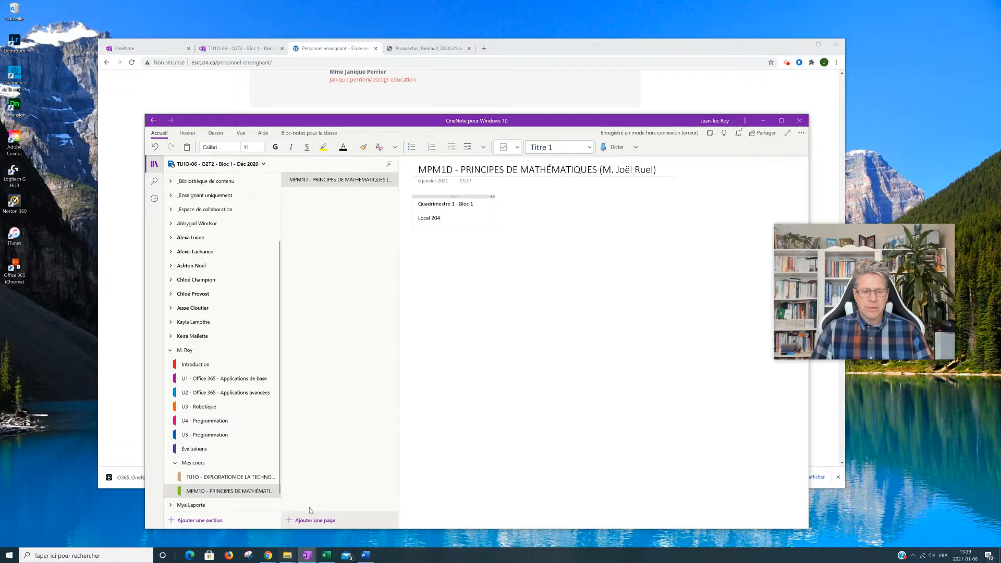
Add a page titled "U1 - Numération" to the mathematics section and turn it into a subpage of the course page
click(329, 522)
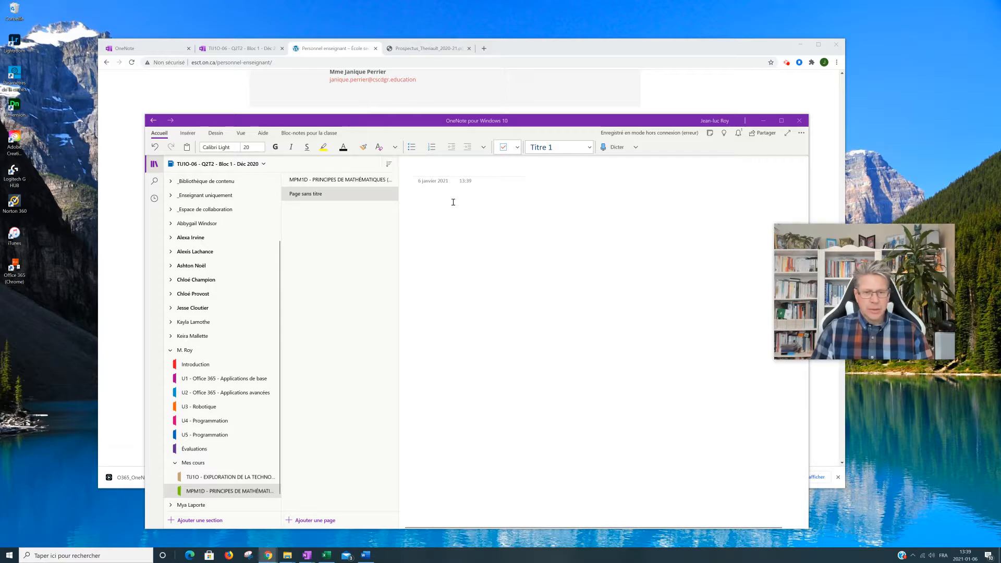
click(444, 171)
text(U)
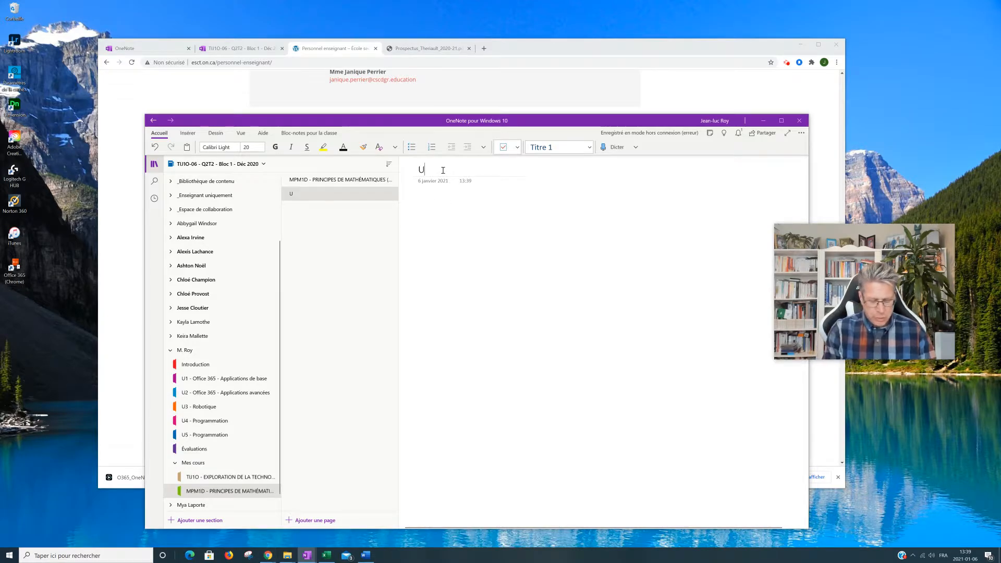
text(1 - Numé)
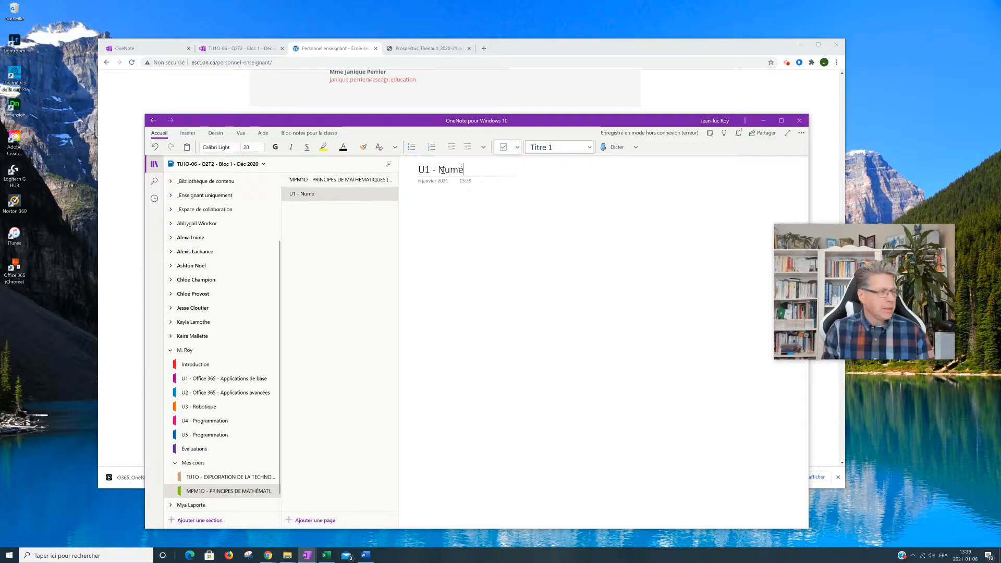
text(ration)
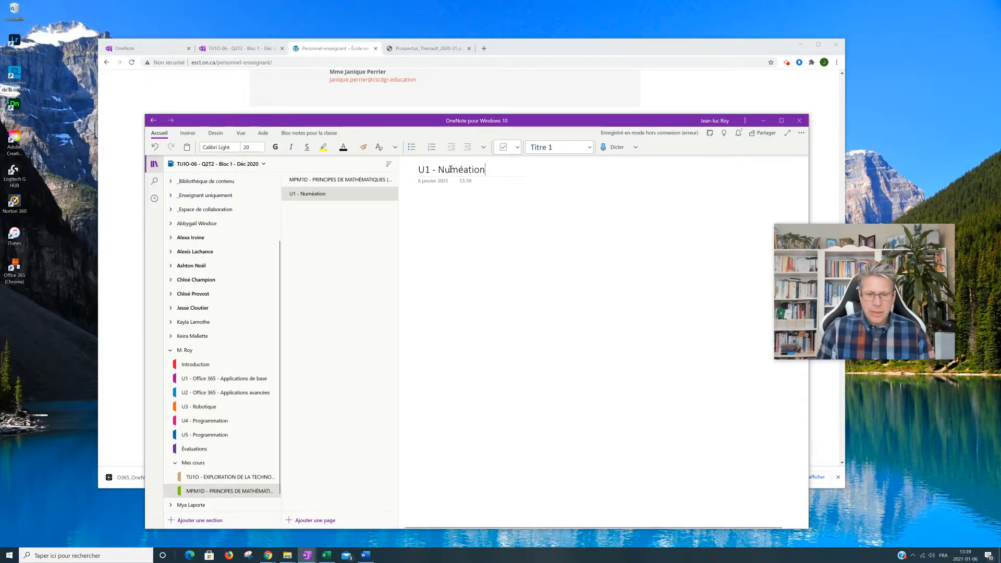
click(463, 171)
text(r)
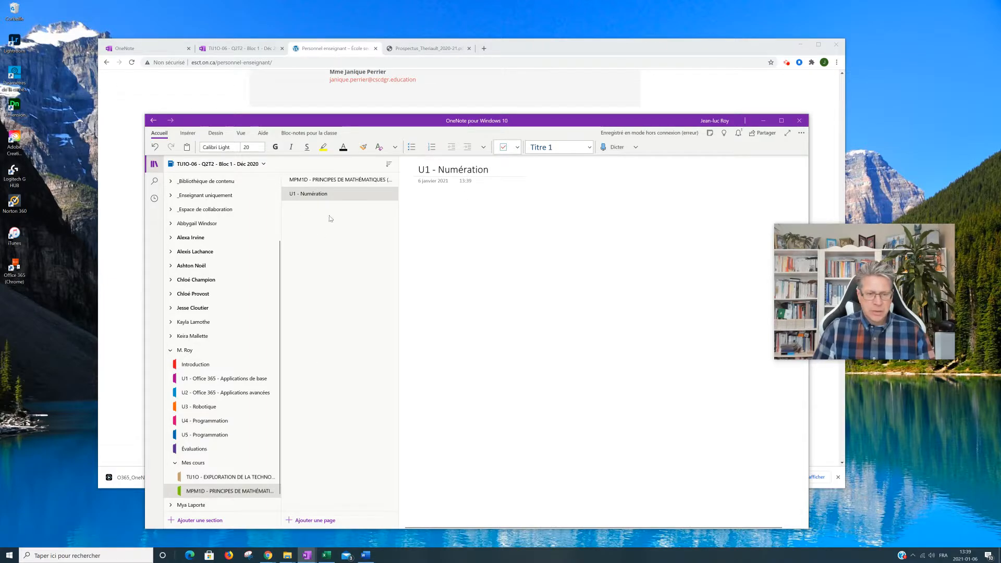
right_click(331, 193)
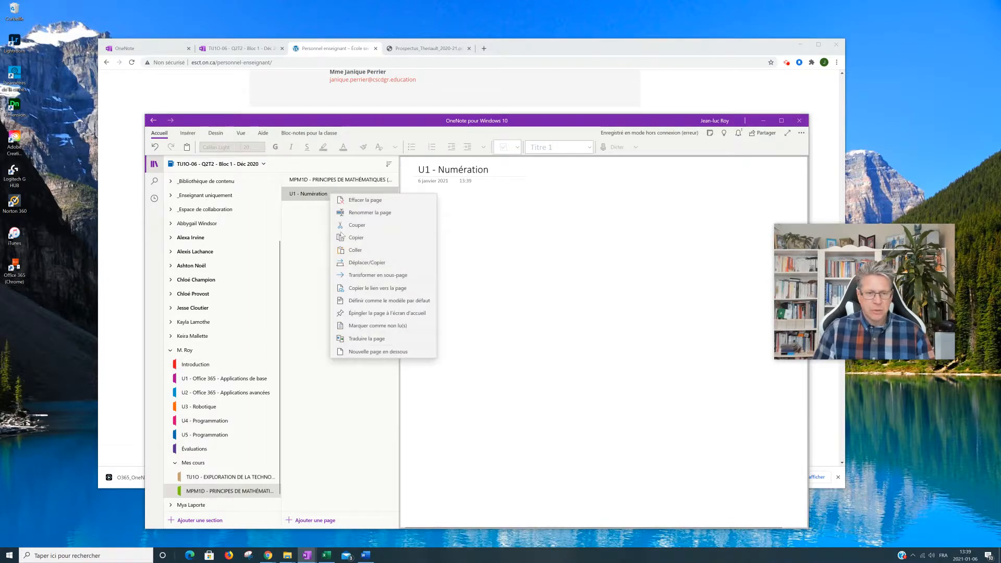
click(365, 275)
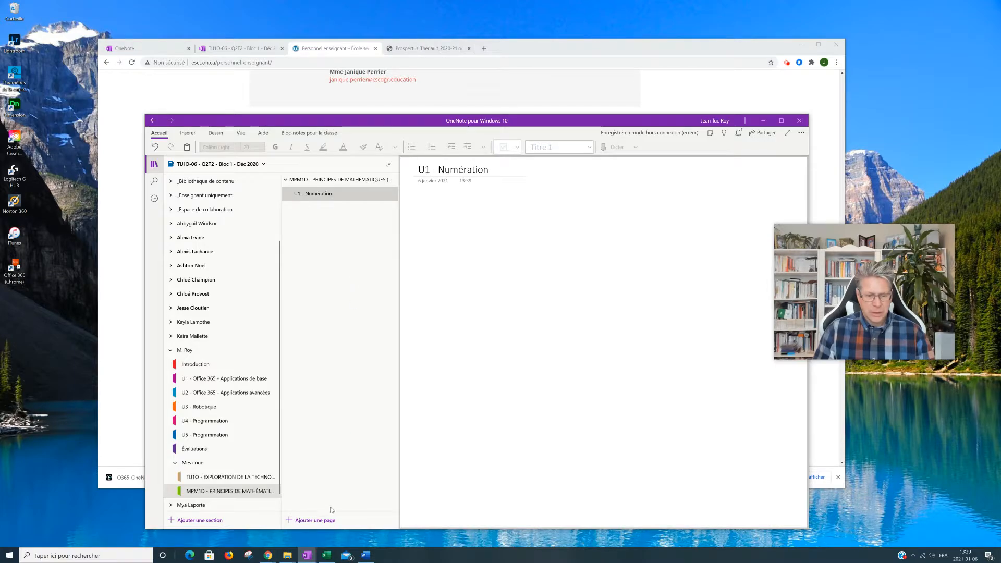
Add a subpage titled "U2 - Résolution d'équations" below the "U1 - Numération" page
click(315, 520)
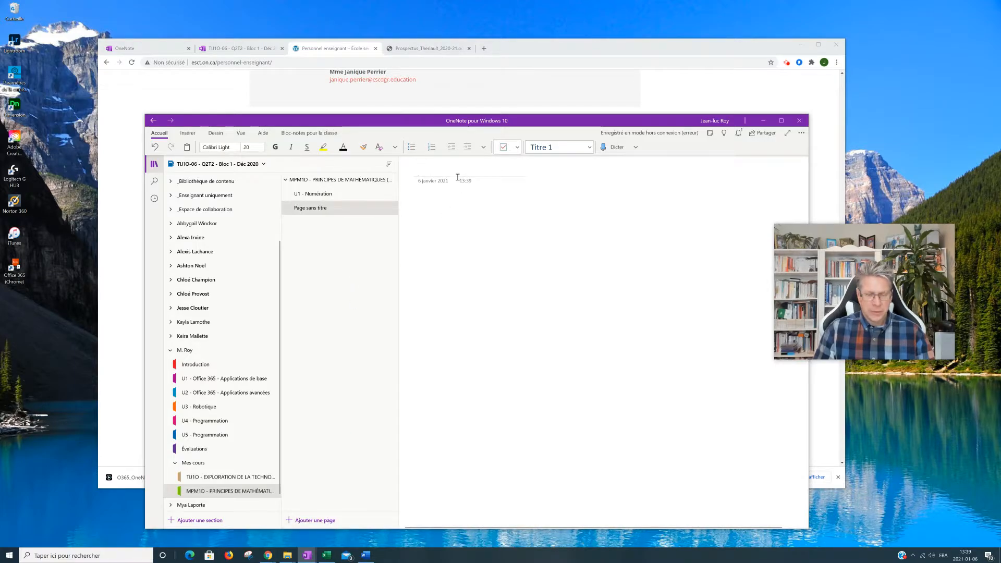
text(U2 -)
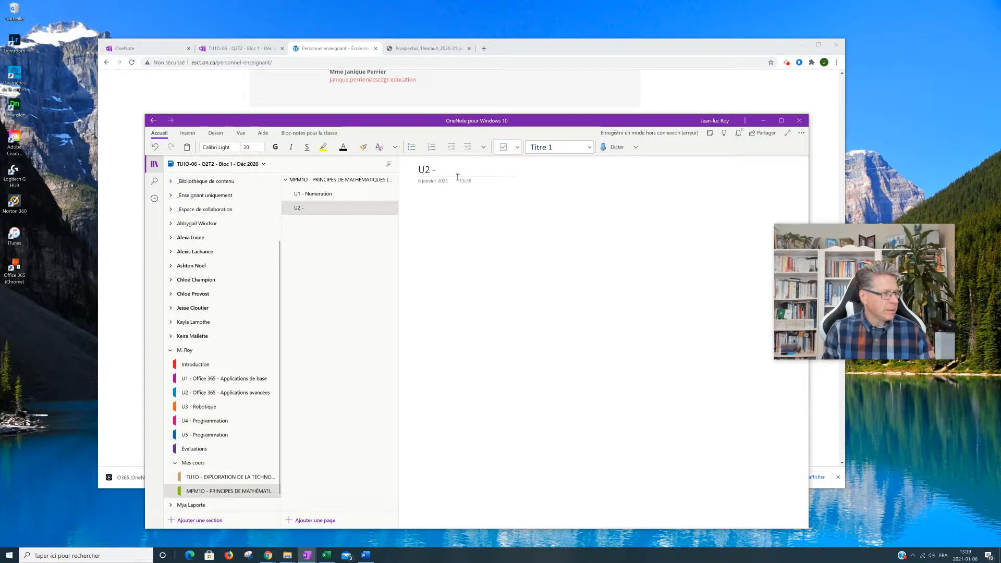
text( Résol)
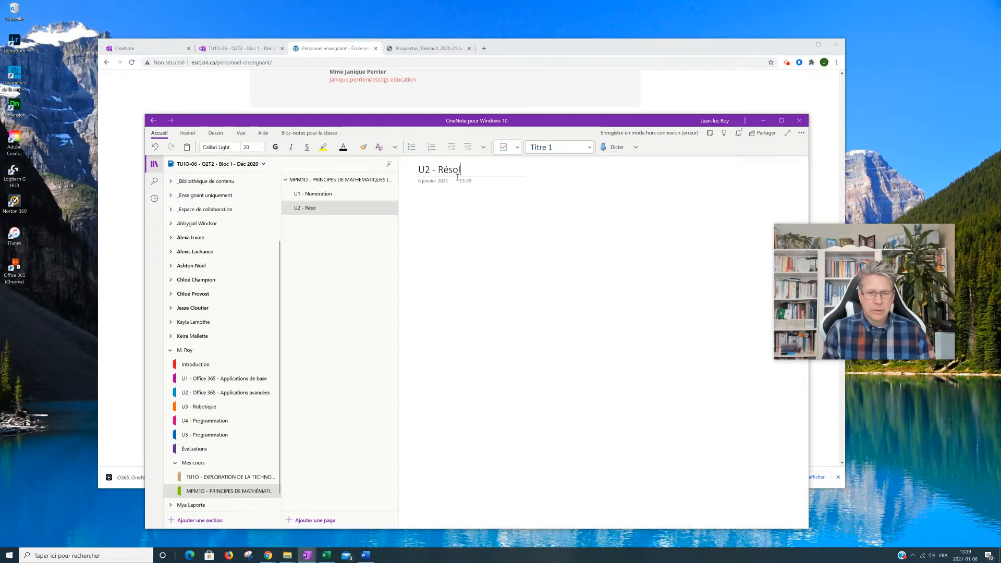
text(ution d'équations)
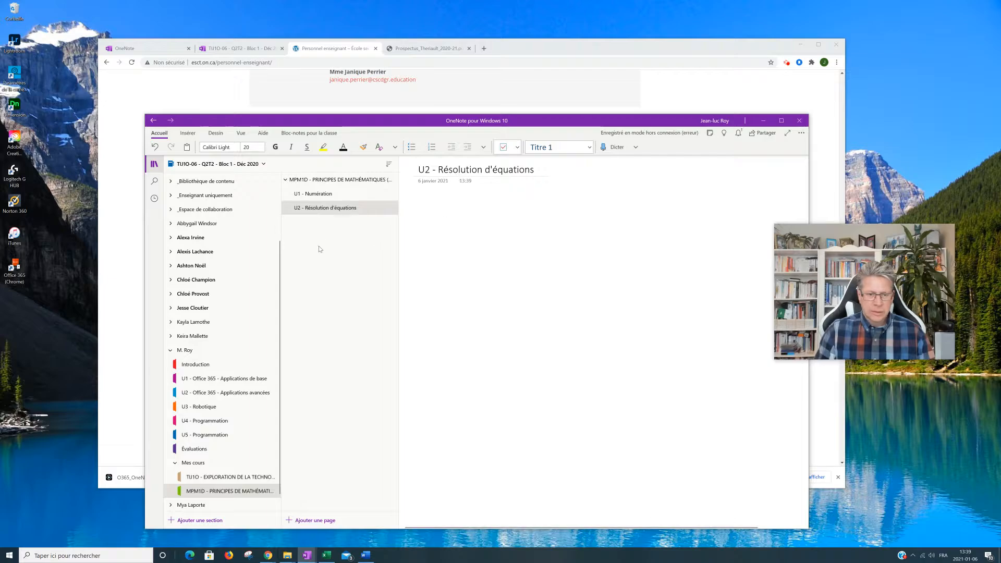
Add a subpage titled "U3 - Relations" below the "U2 - Résolution d'équations" page
click(336, 520)
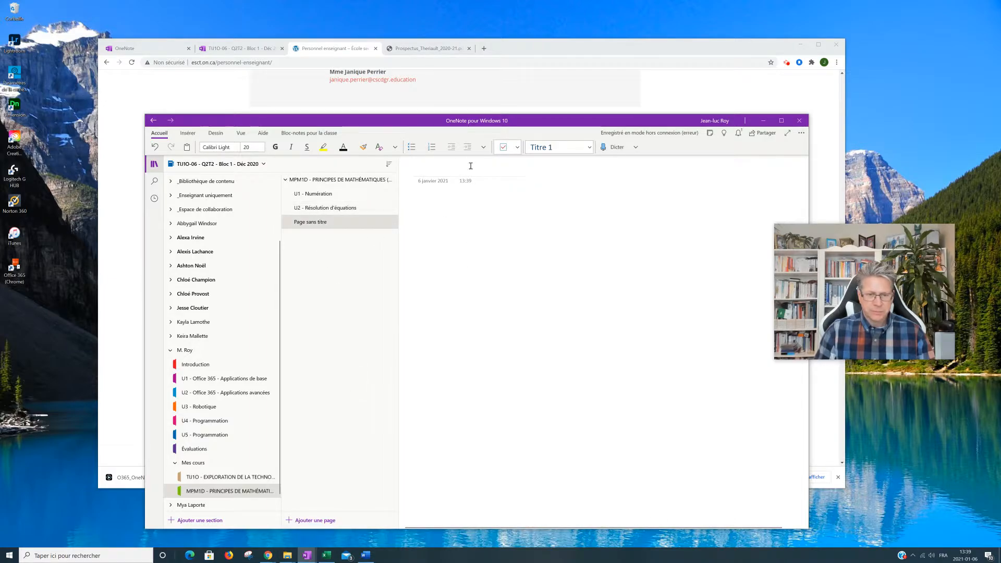
text(U3 -)
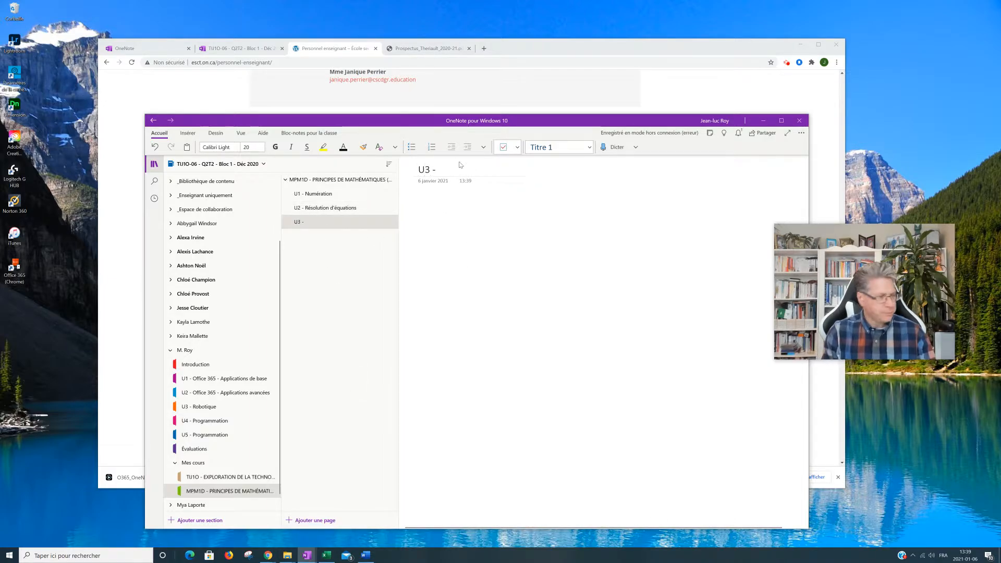
text( Relations)
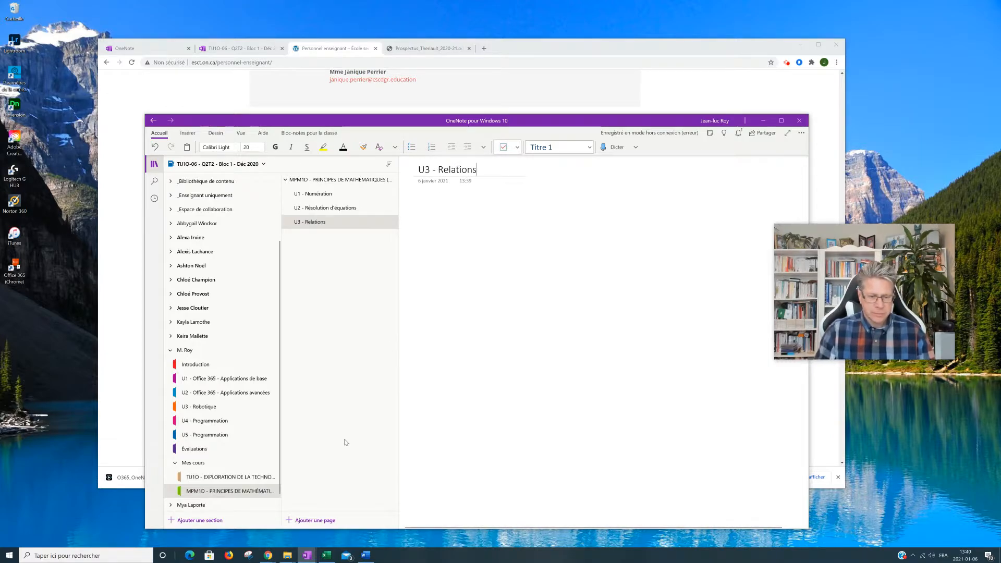
Add a subpage titled "U4 - Géométrie analytique" below the "U3 - Relations" page
click(313, 520)
text(U4)
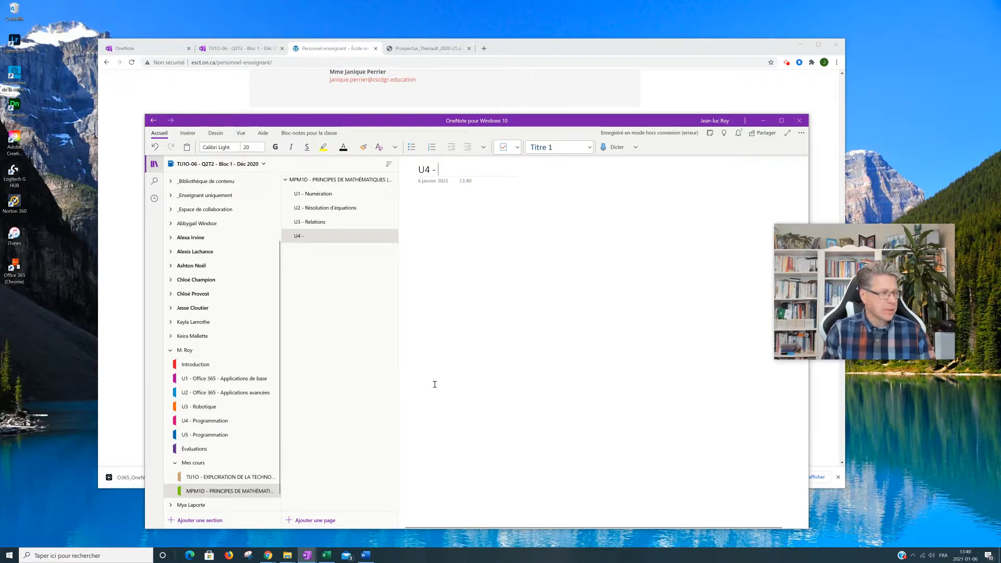
text( - Gé)
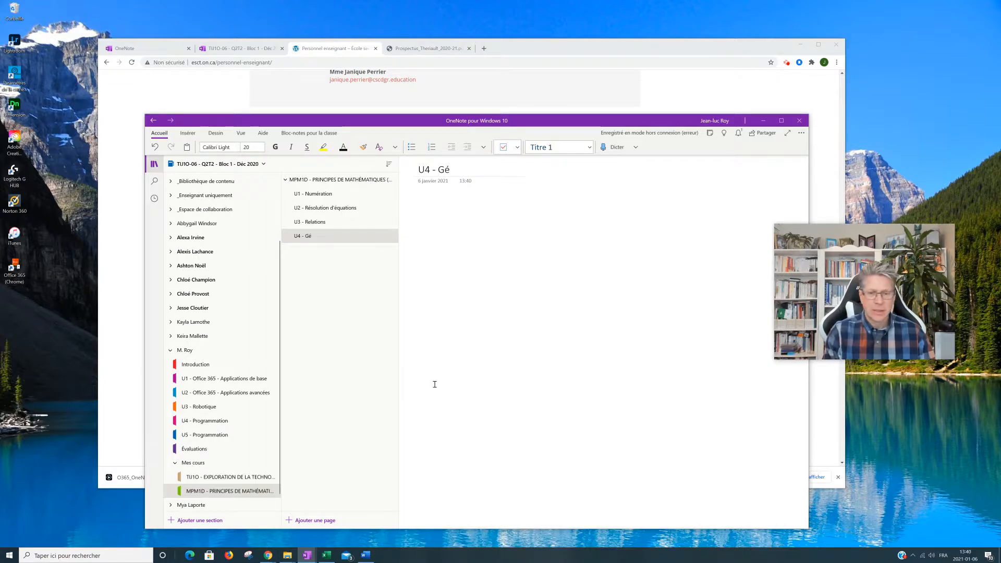
text(ométy)
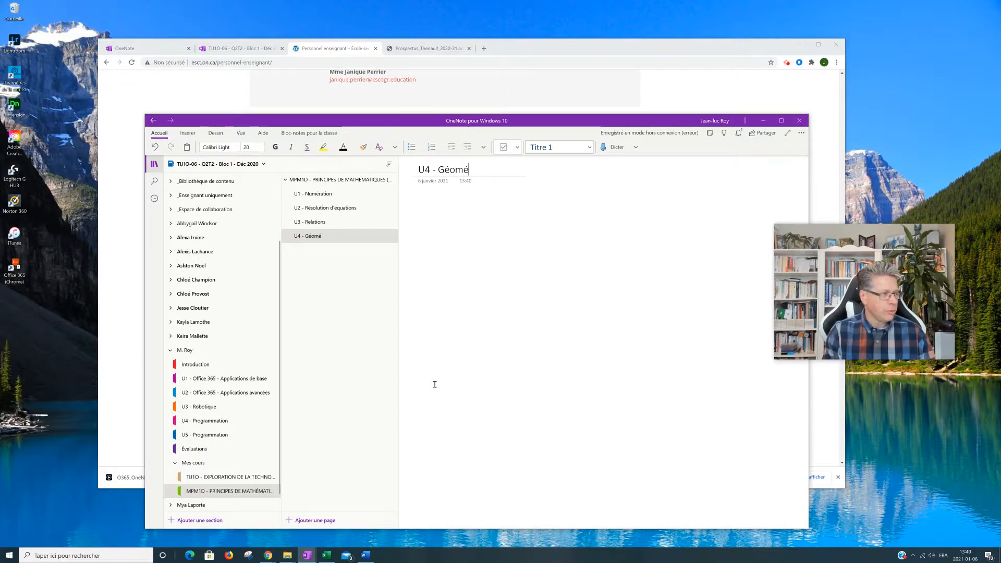
key(BackSpace)
text(rie)
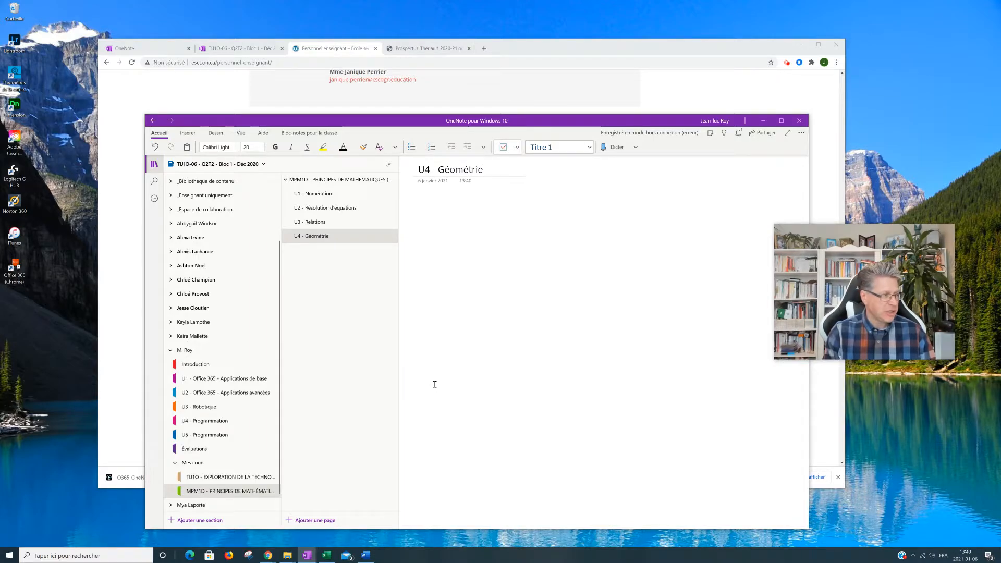
text( anal)
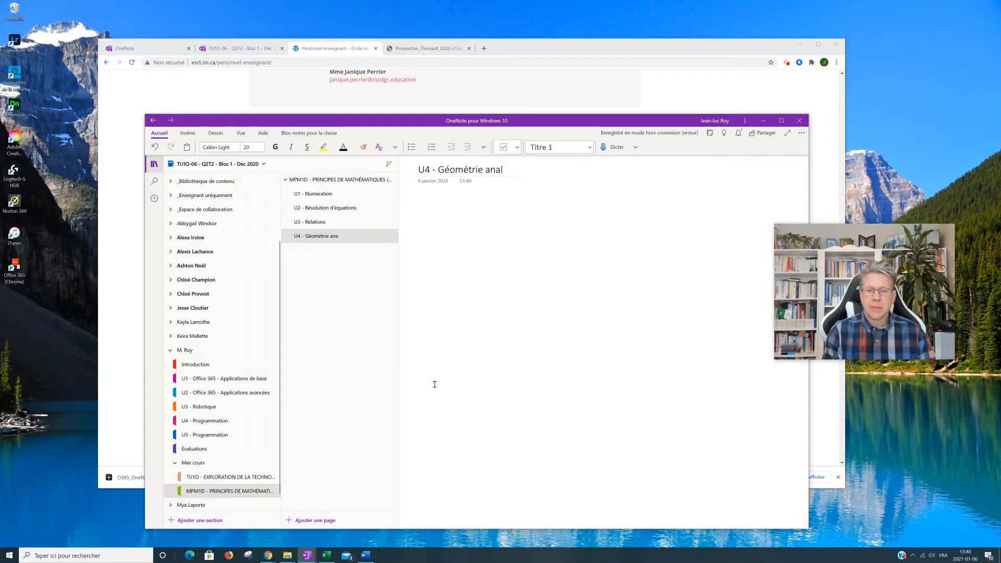
text(ys)
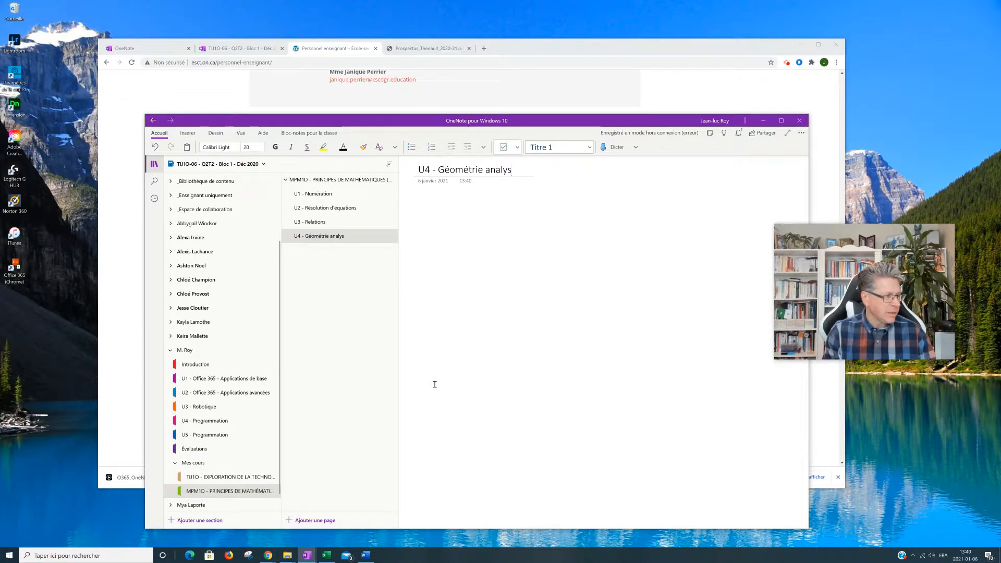
key(BackSpace)
text(q)
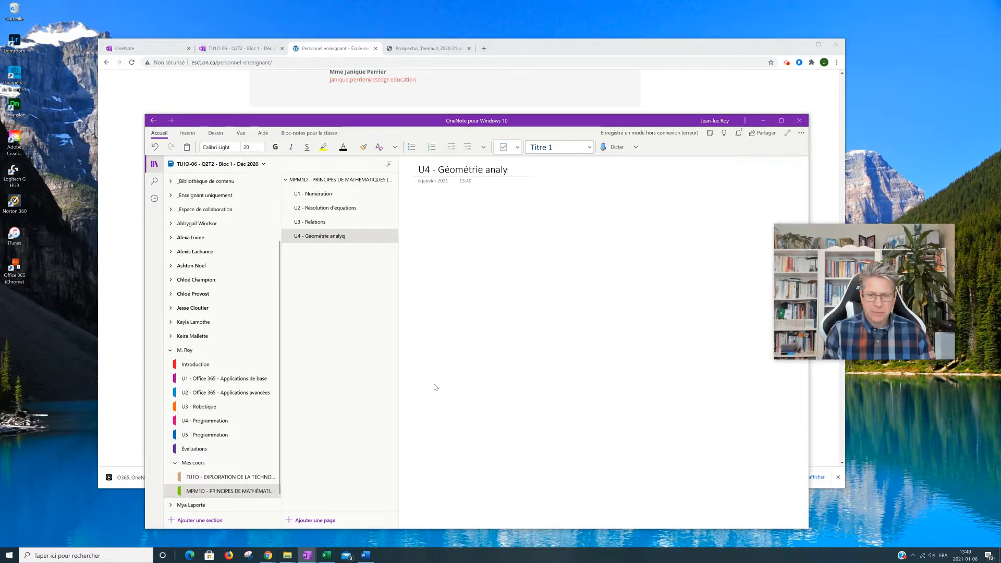
text(que)
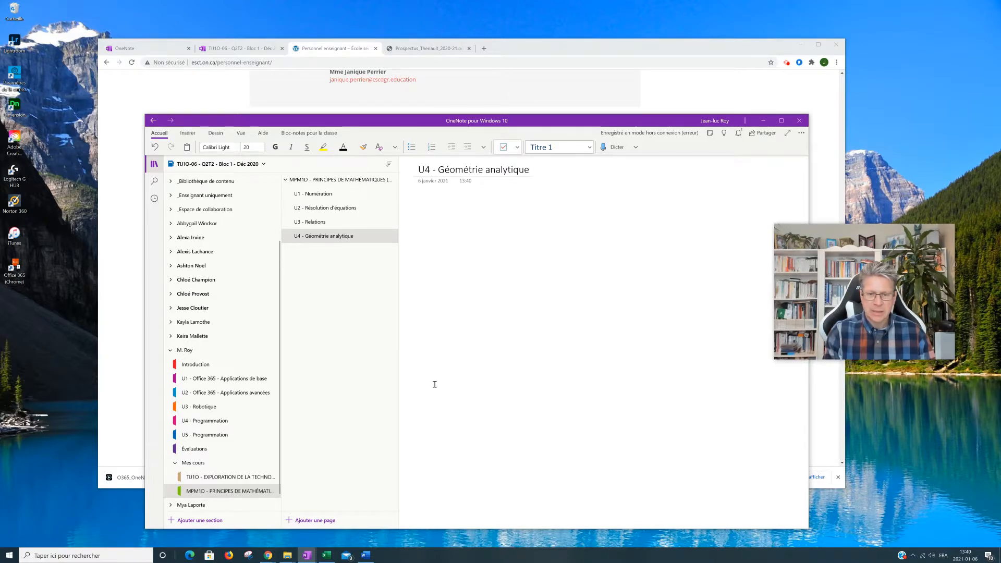
click(449, 286)
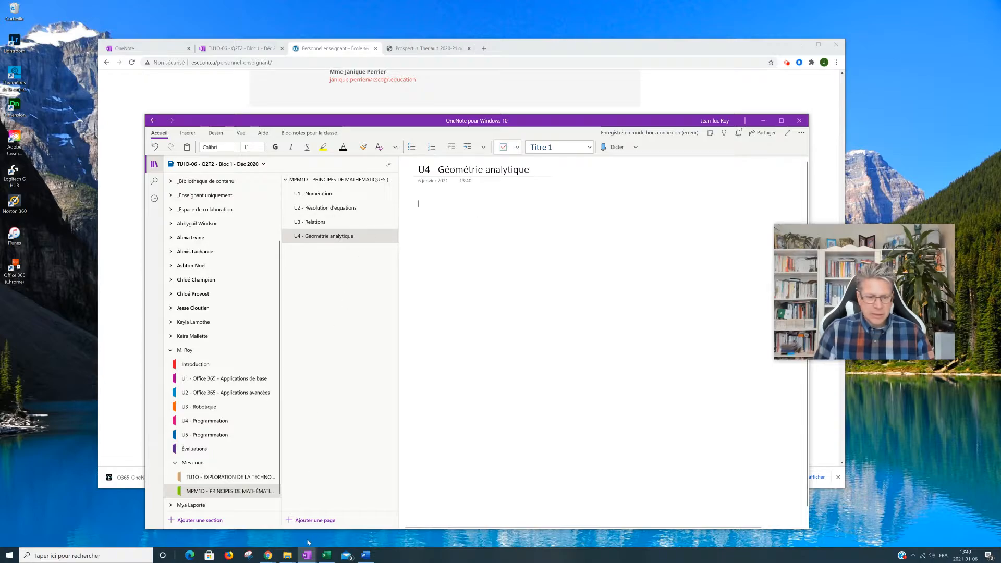
Add a subpage titled "U5 - Géométrie euclidienne" below the "U4 - Géométrie analytique" page
click(312, 520)
text(U5 - É)
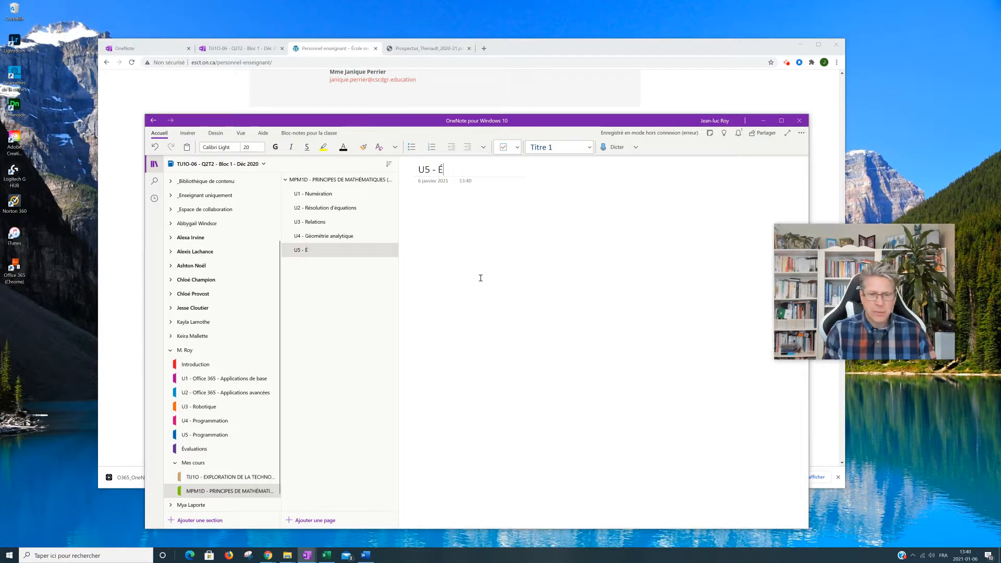
key(BackSpace)
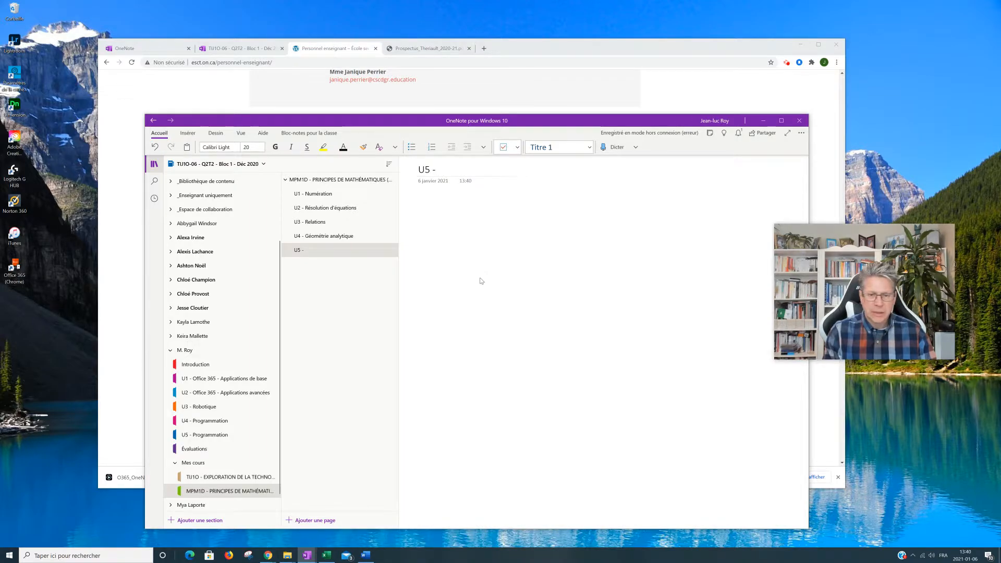
text(Géomér)
text(rie)
key(BackSpace)
key(BackSpace)
key(BackSpace)
text(rie)
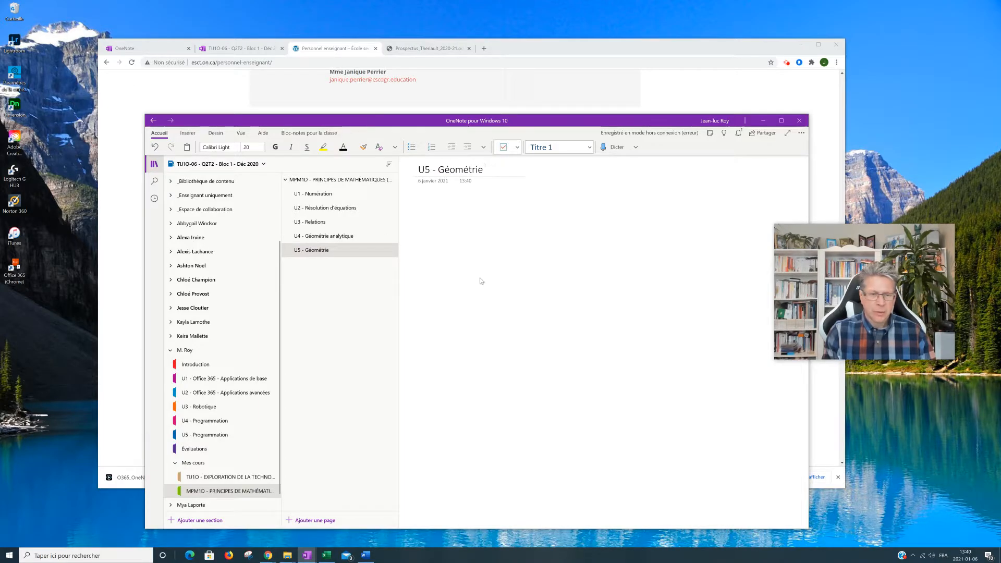
text( eucli)
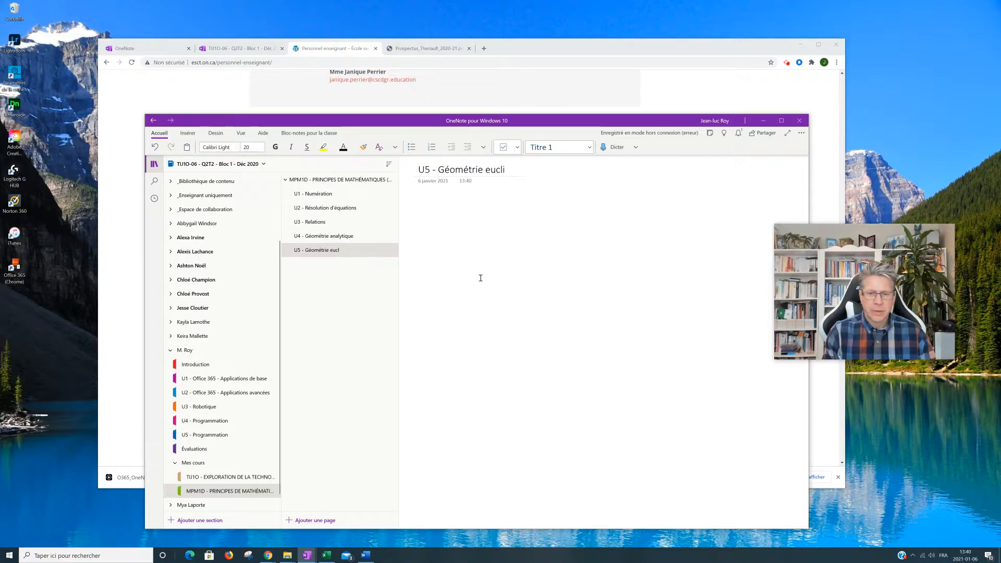
text(dienne)
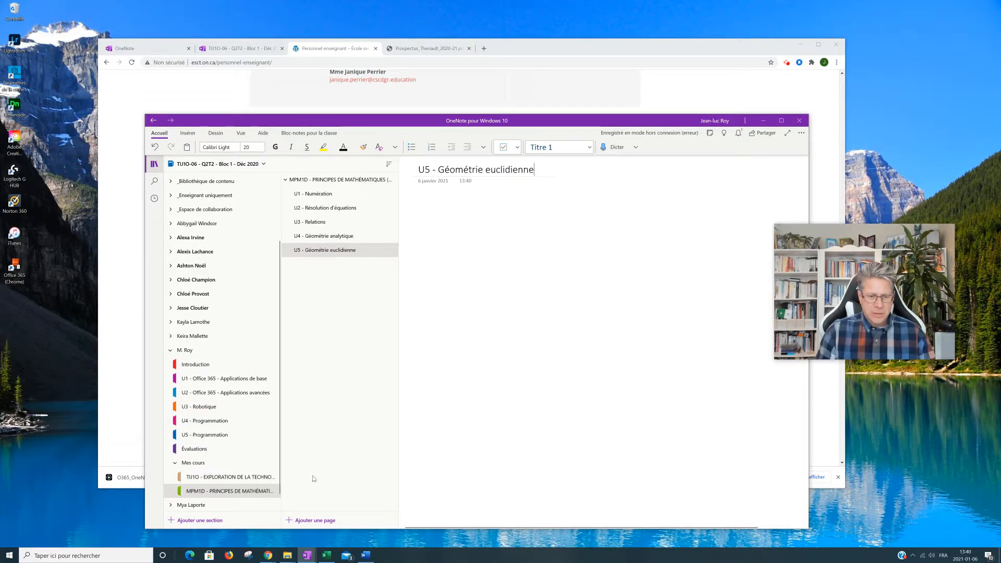
Add a subpage titled "U6 - Mesures" below the "U5 - Géométrie euclidienne" page
click(312, 521)
text(U)
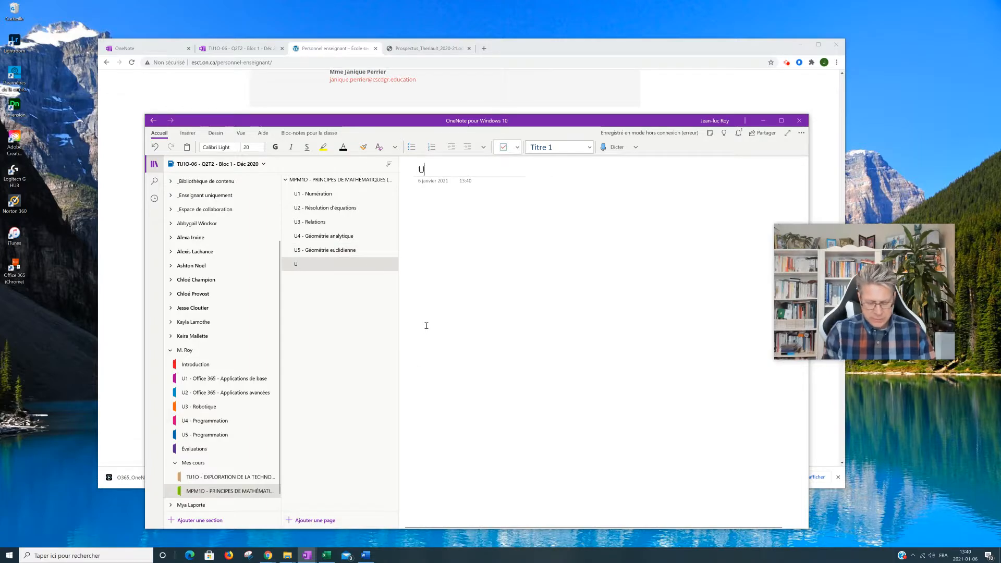
text(6 - Mesure)
key(BackSpace)
text(ures)
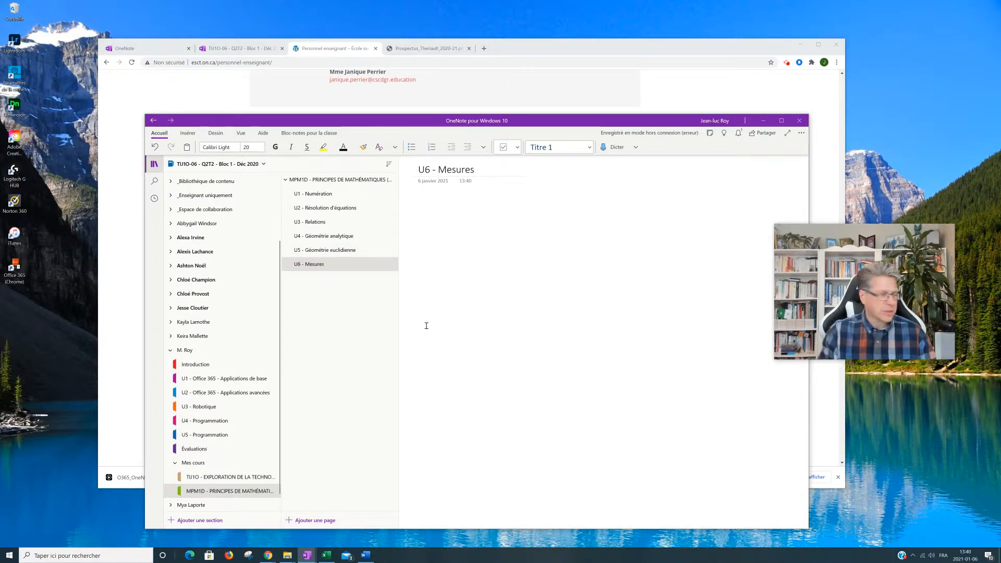
Add a subpage titled "U7 - Algèbre" below the "U6 - Mesures" page
click(315, 516)
text(U7)
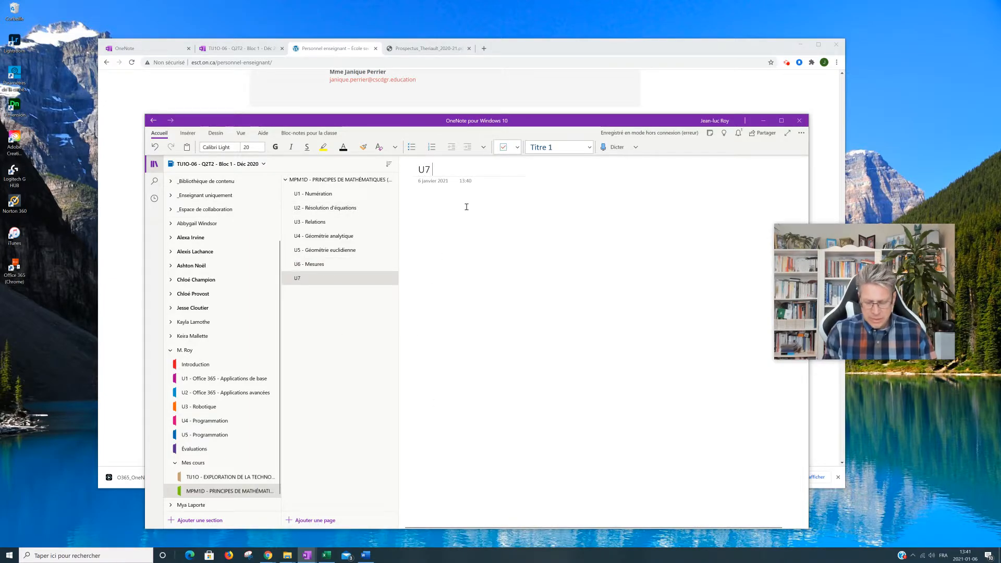
text( - Algèbre)
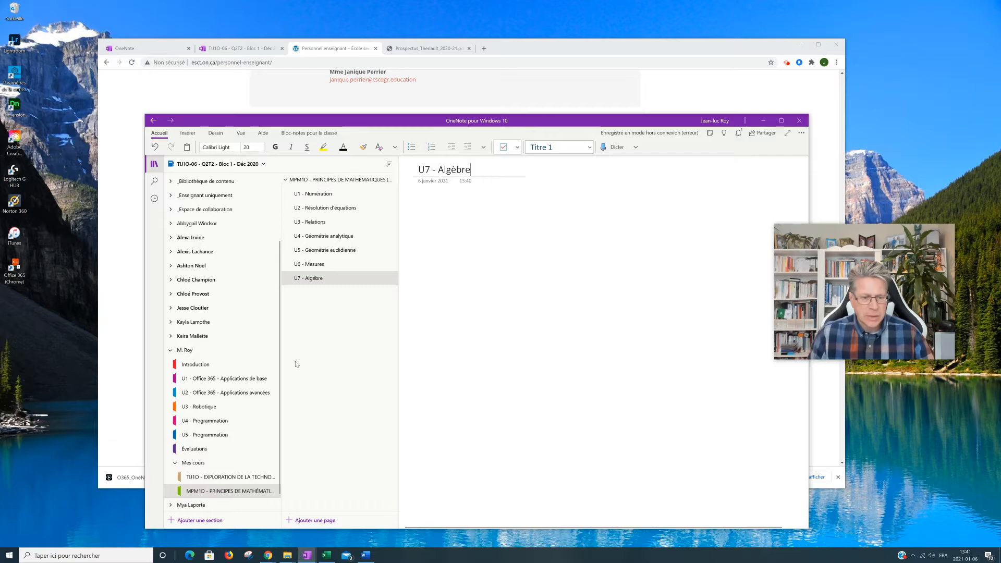
Add a new section under "Mes cours" and copy the course name "AVI1O - ARTS VISUELS" from the prospectus PDF in the browser
drag(230, 495, 212, 515)
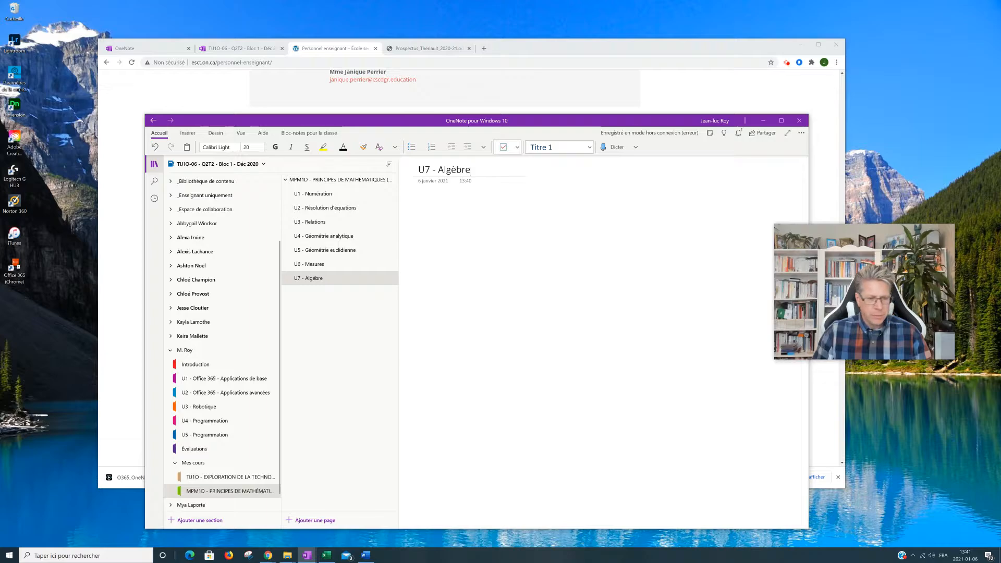
click(203, 520)
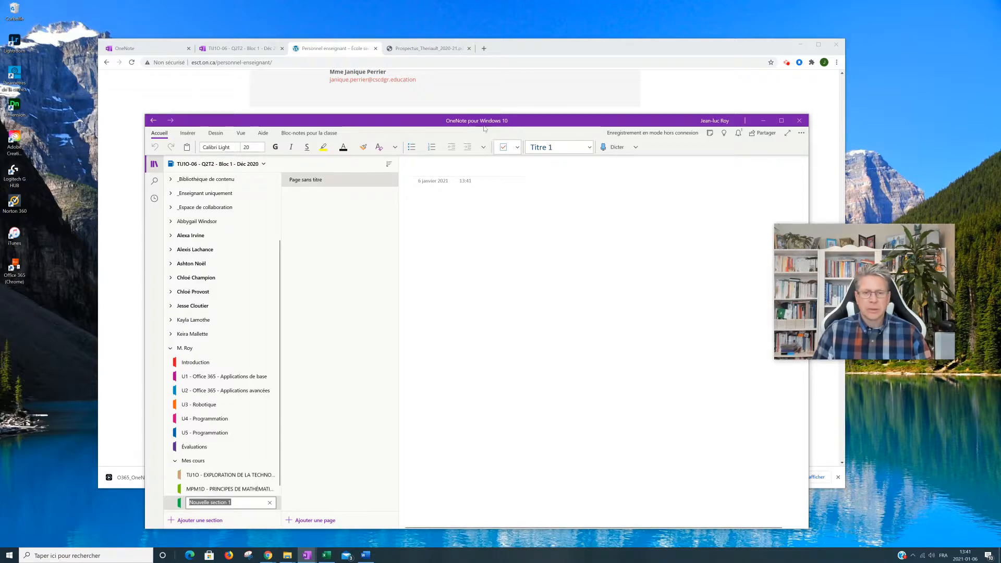
click(432, 49)
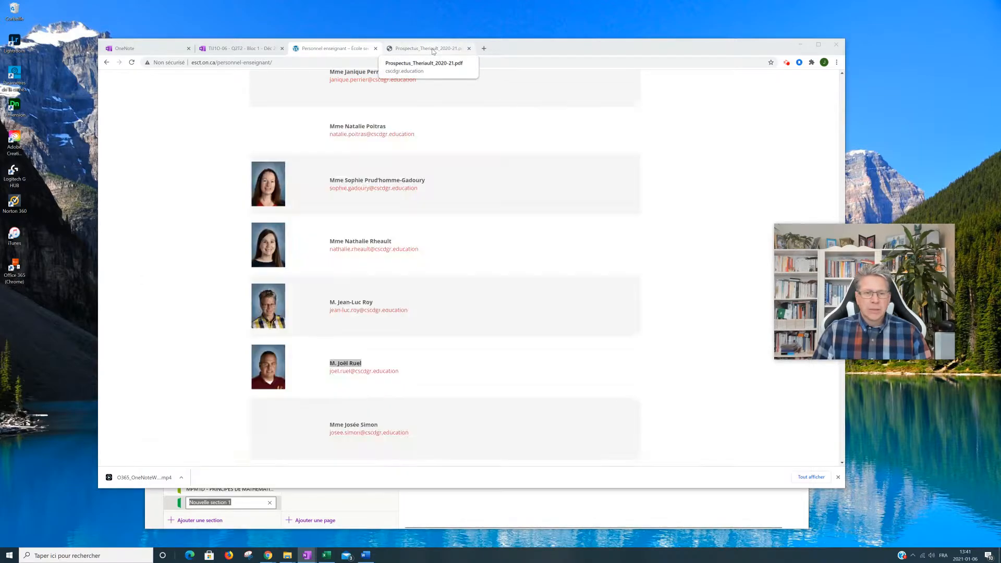
click(285, 237)
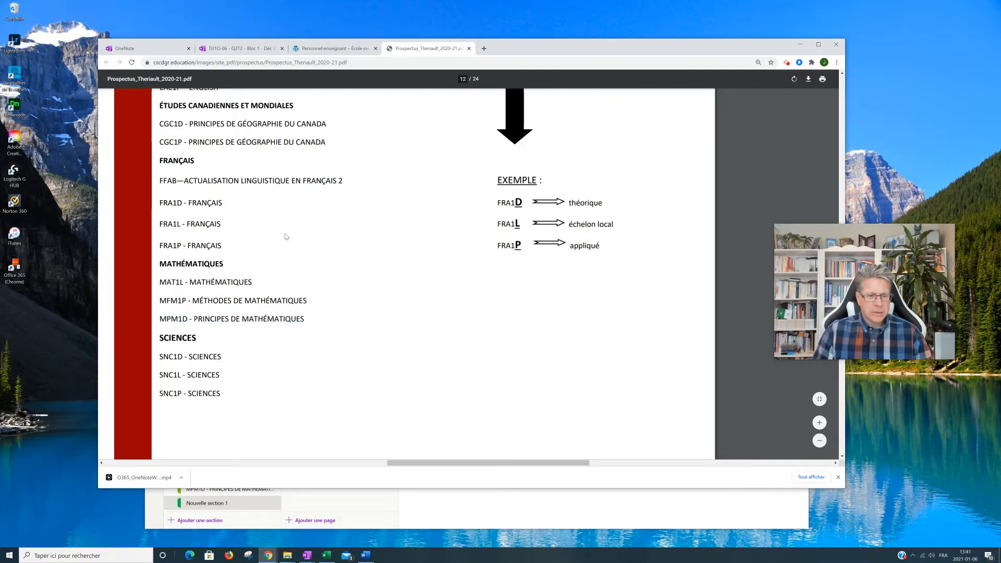
scroll(286, 236, up, 4)
scroll(286, 237, up, 1)
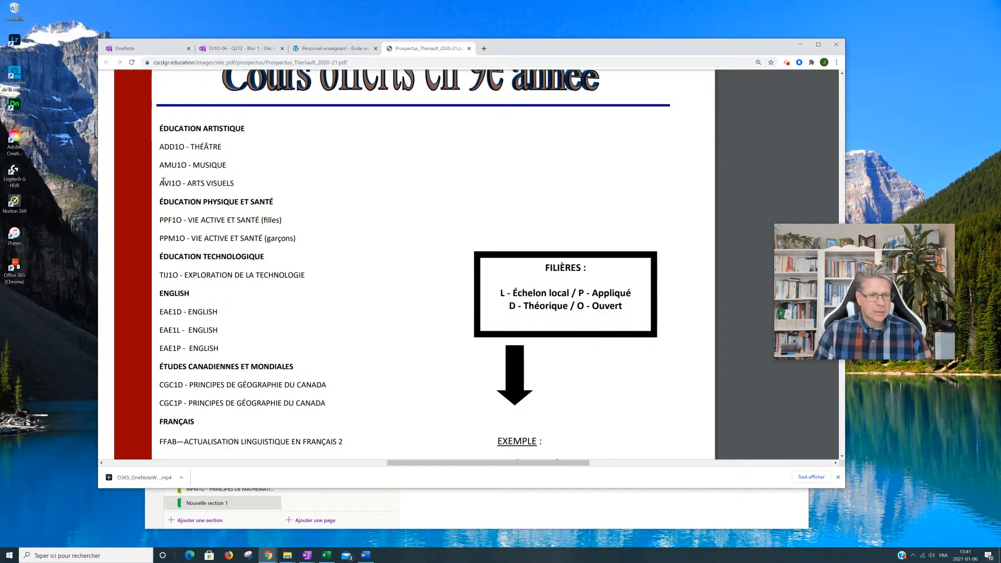
drag(161, 184, 234, 183)
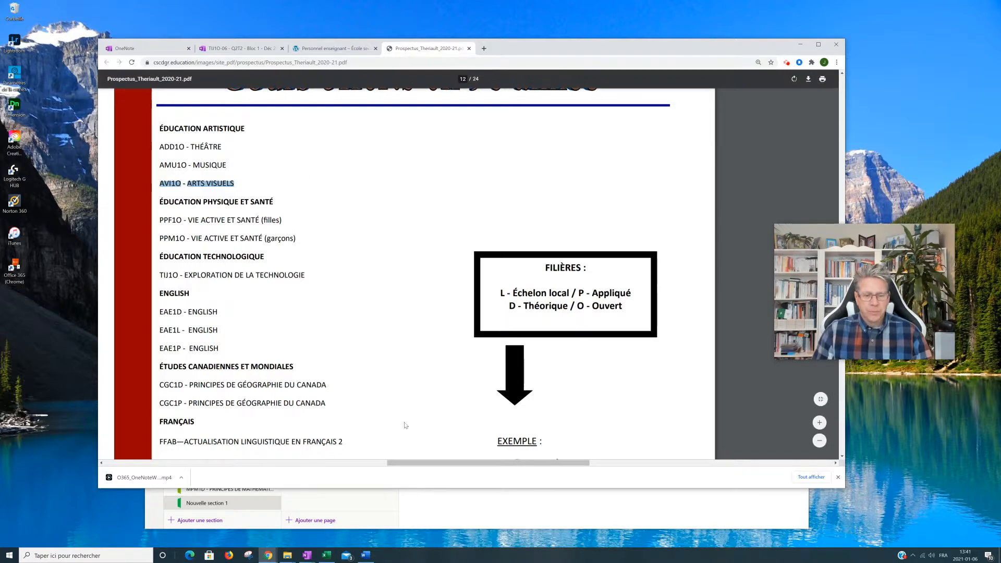
Back in OneNote, name both the new section and its first page "AVI1O - ARTS VISUELS"
click(448, 523)
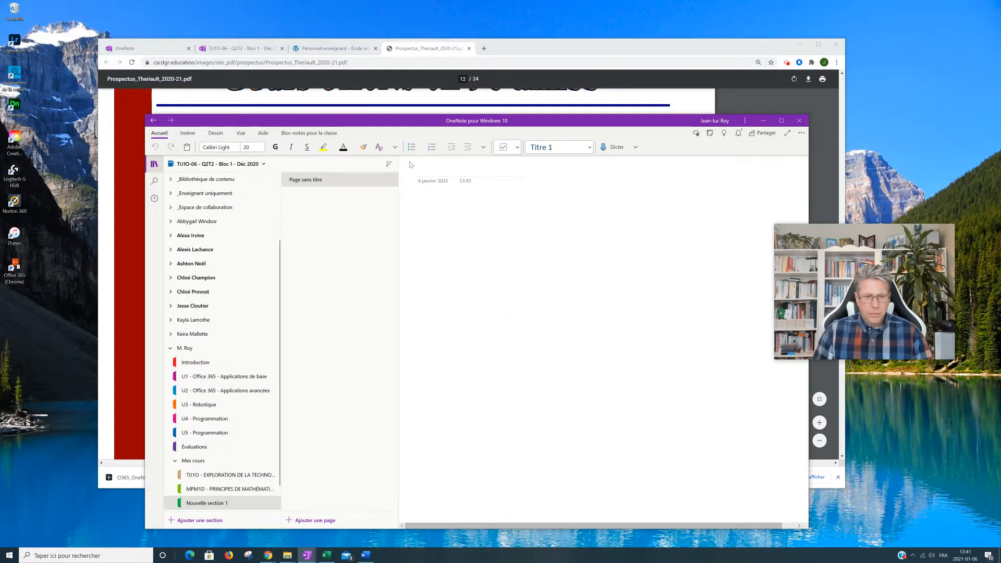
right_click(221, 504)
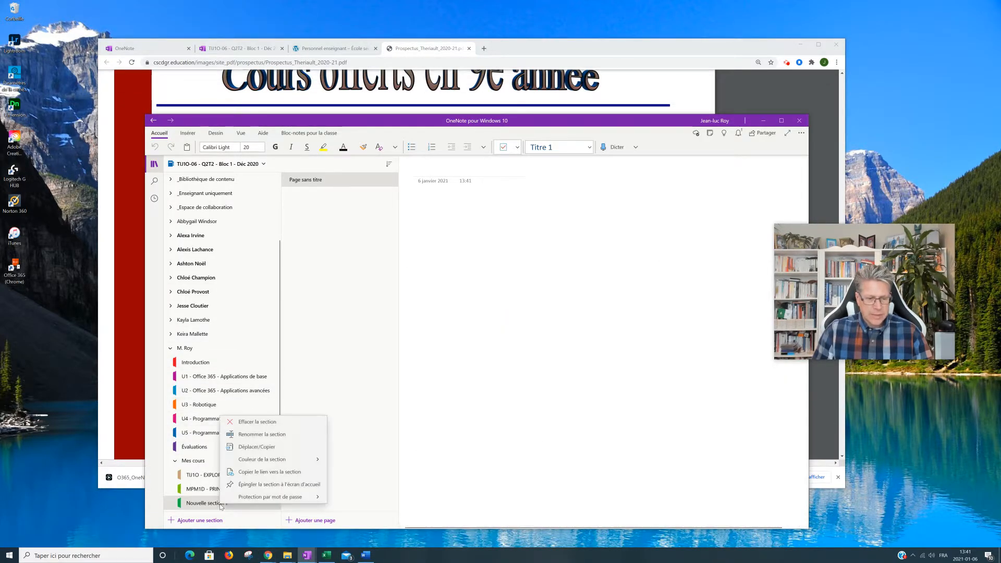
click(268, 435)
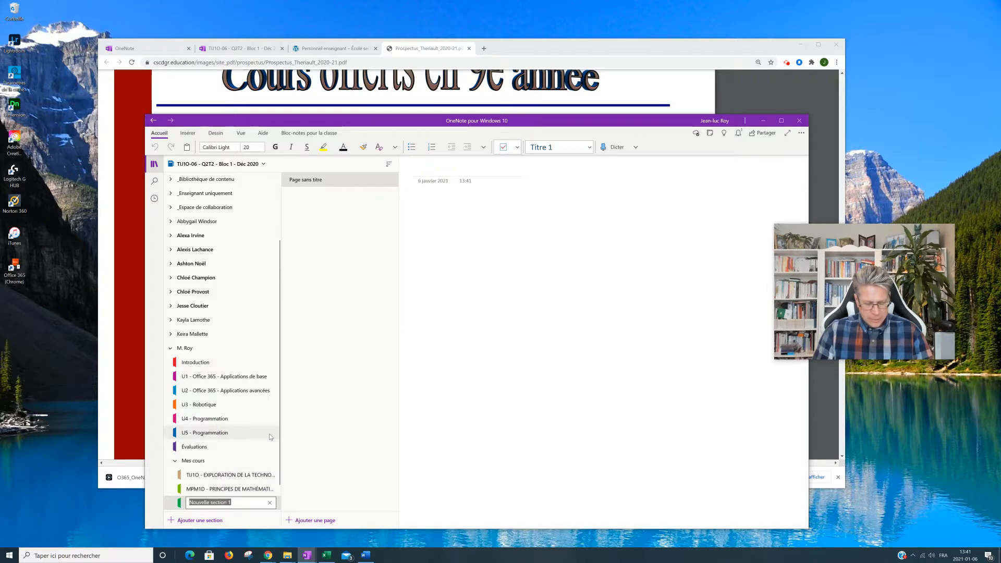
text(AVI1O - ARTS VISUELS)
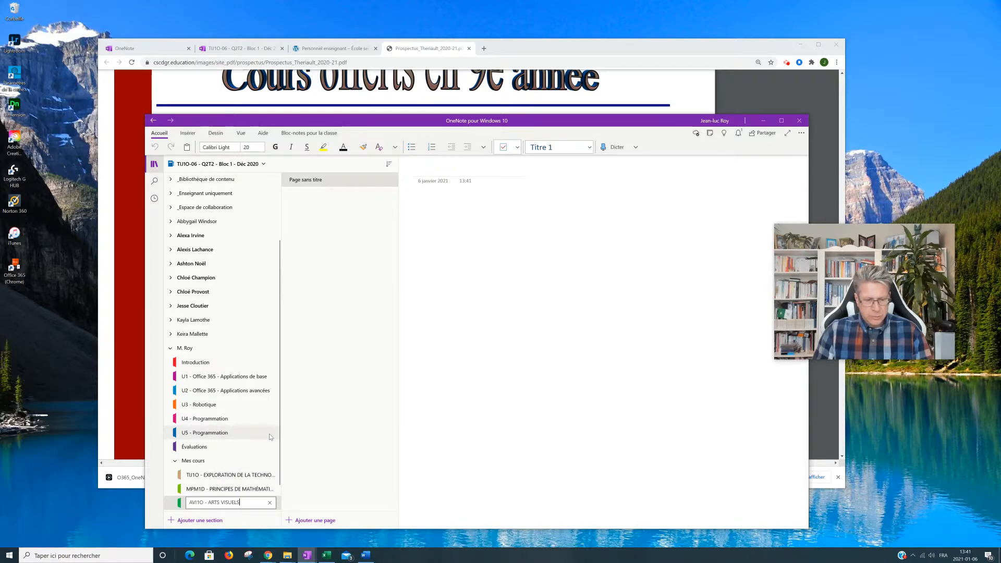
click(447, 166)
text(AVI1O - ARTS VISUELS)
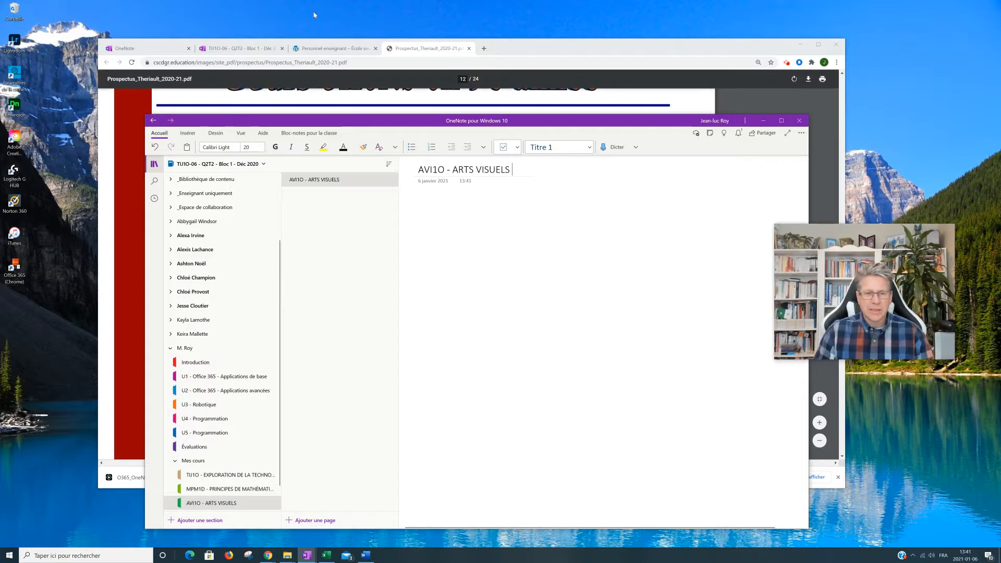
Switch to the teaching staff page in the browser, locate the visual arts teacher and copy the teacher's title and name
click(329, 48)
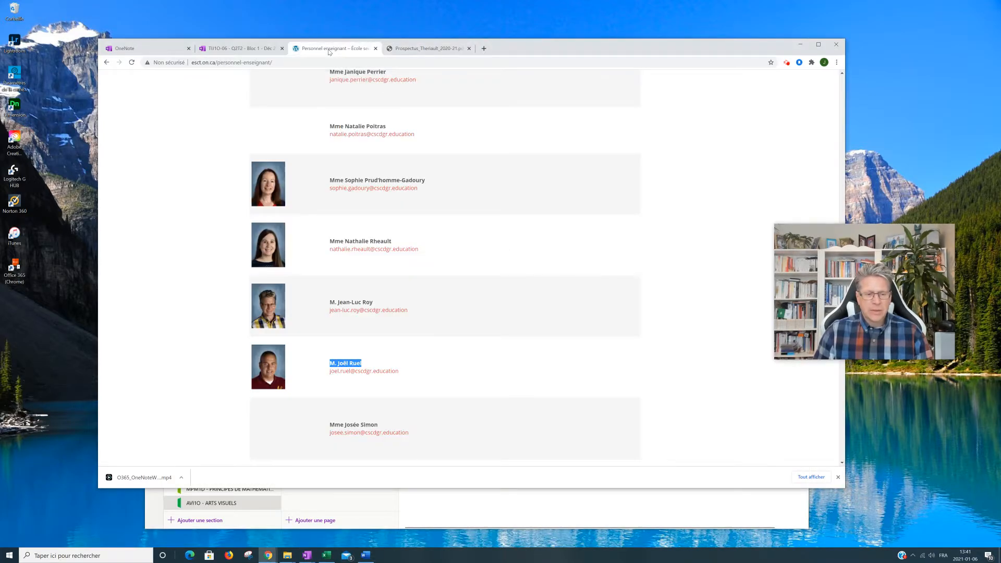
scroll(474, 292, up, 10)
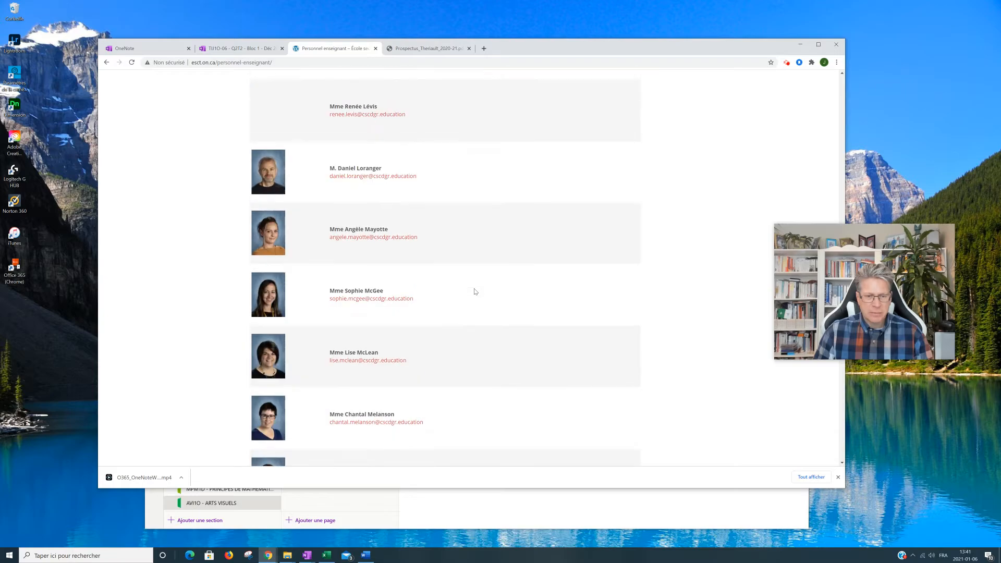
scroll(453, 313, up, 7)
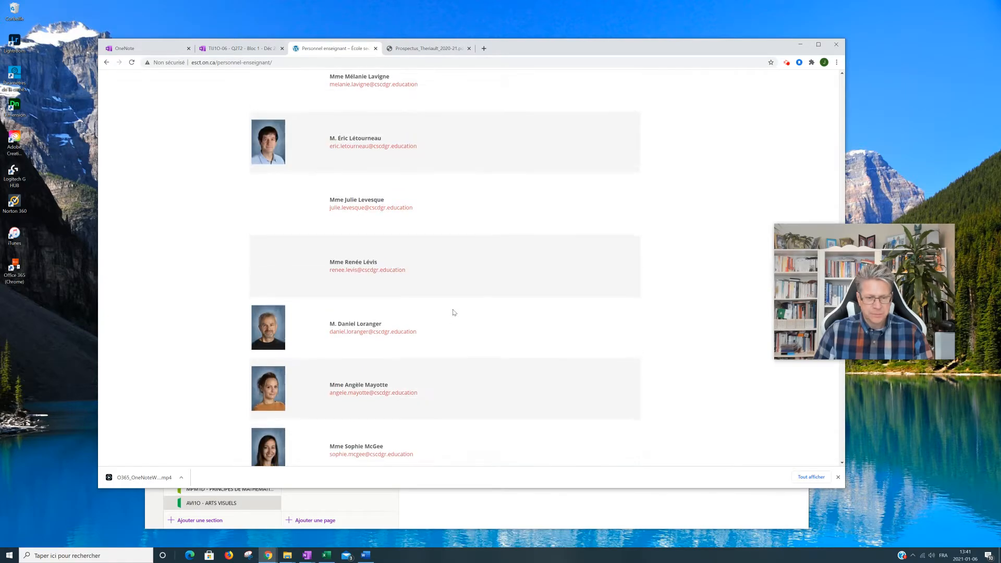
scroll(453, 312, up, 8)
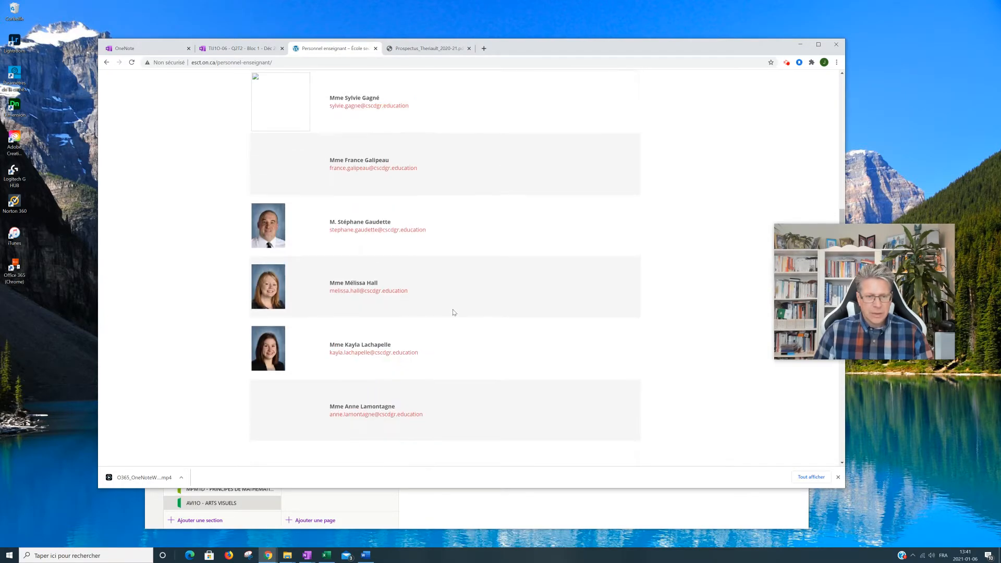
scroll(453, 313, up, 6)
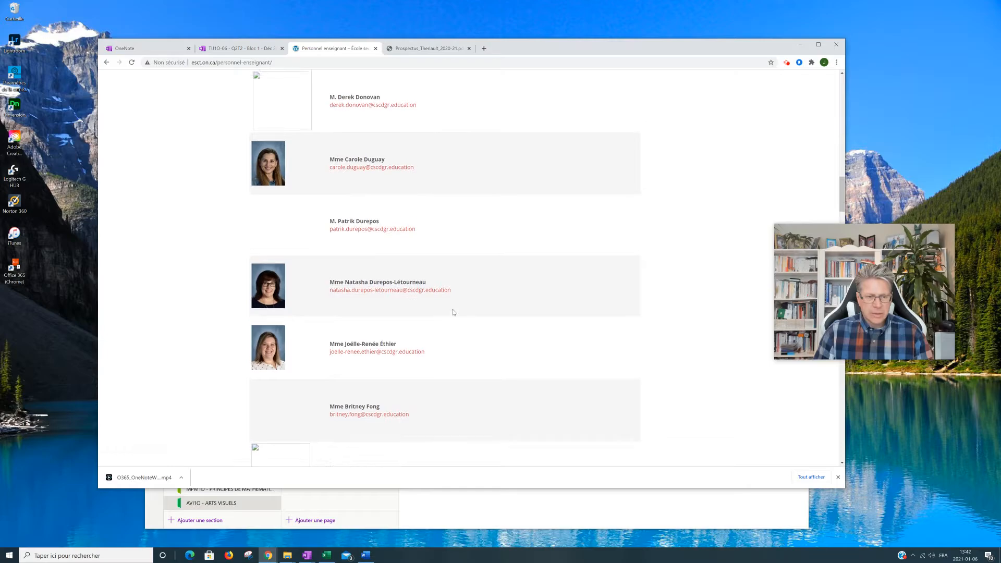
scroll(453, 312, up, 6)
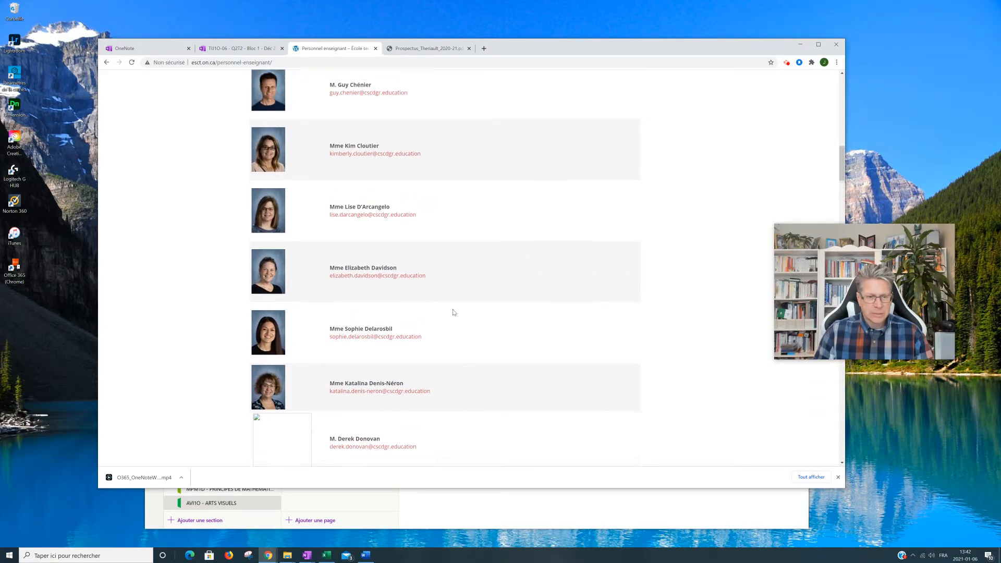
scroll(453, 313, up, 6)
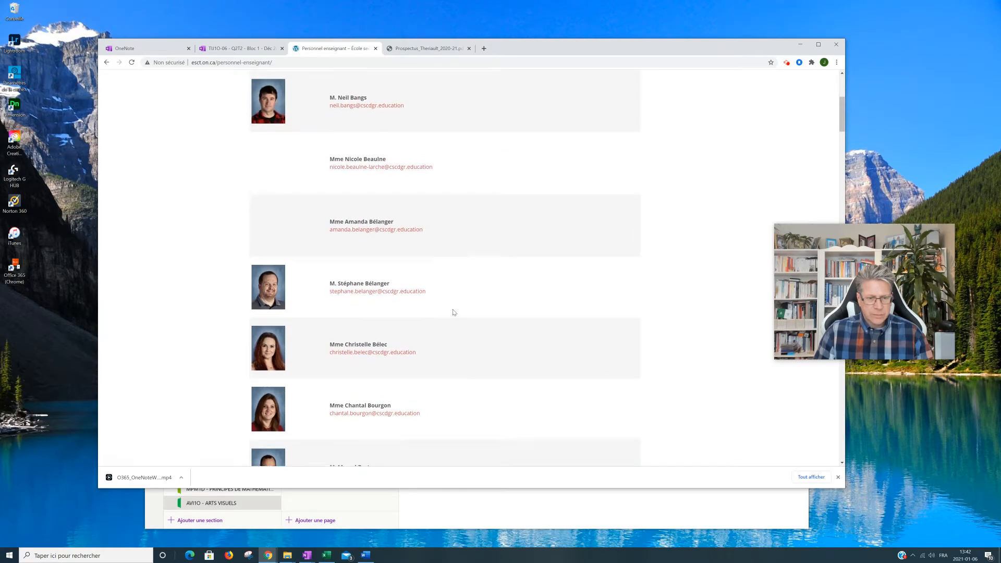
scroll(453, 313, up, 2)
drag(331, 148, 373, 151)
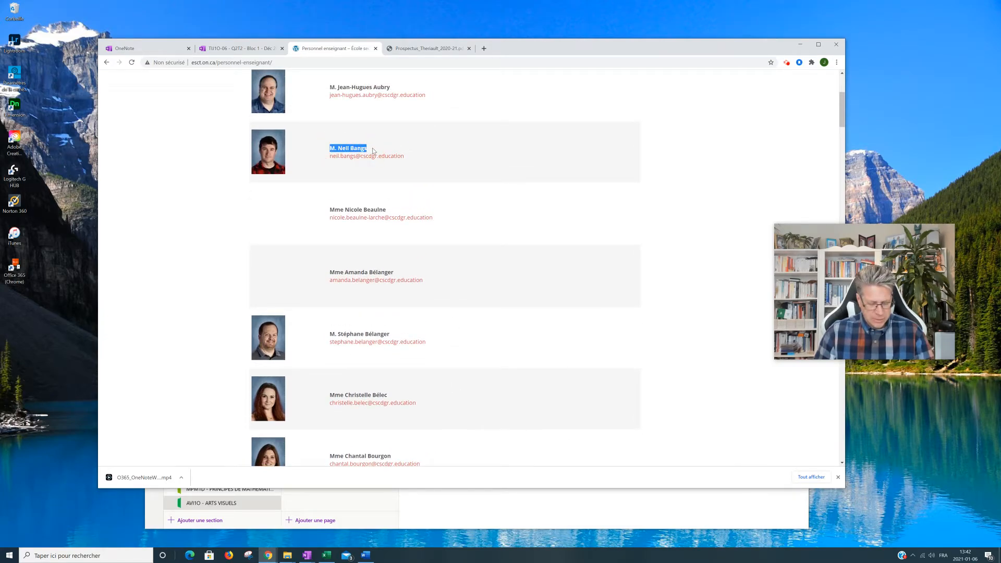
Back in OneNote, append the copied teacher's name in parentheses, pasted as text only, to the "AVI1O - ARTS VISUELS" page title
click(411, 50)
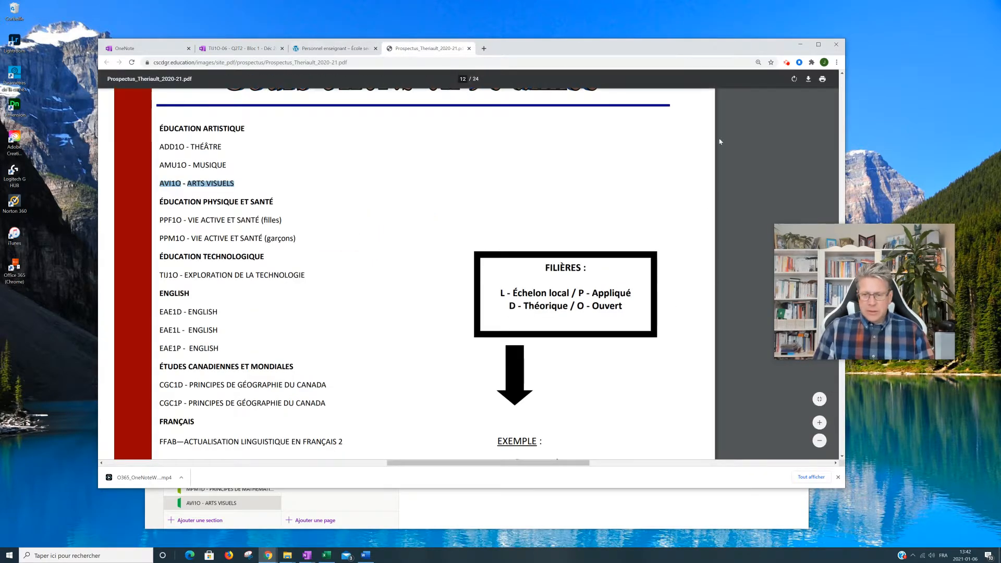
click(479, 517)
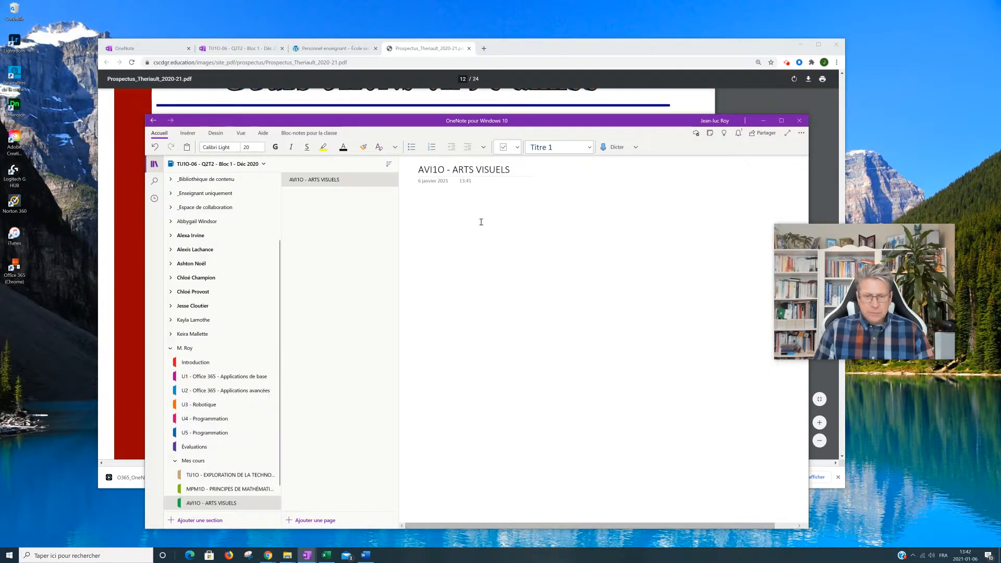
text(()
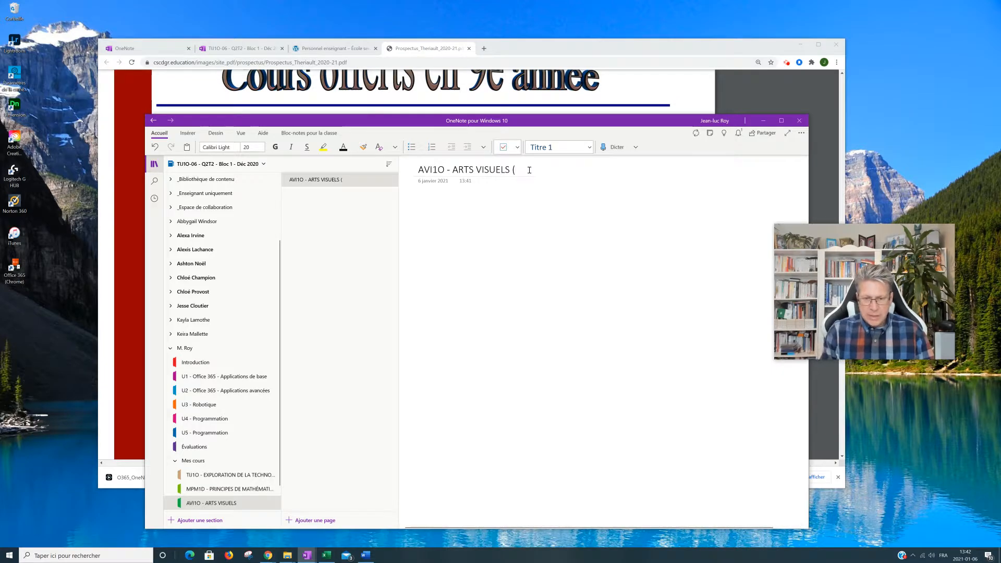
right_click(529, 170)
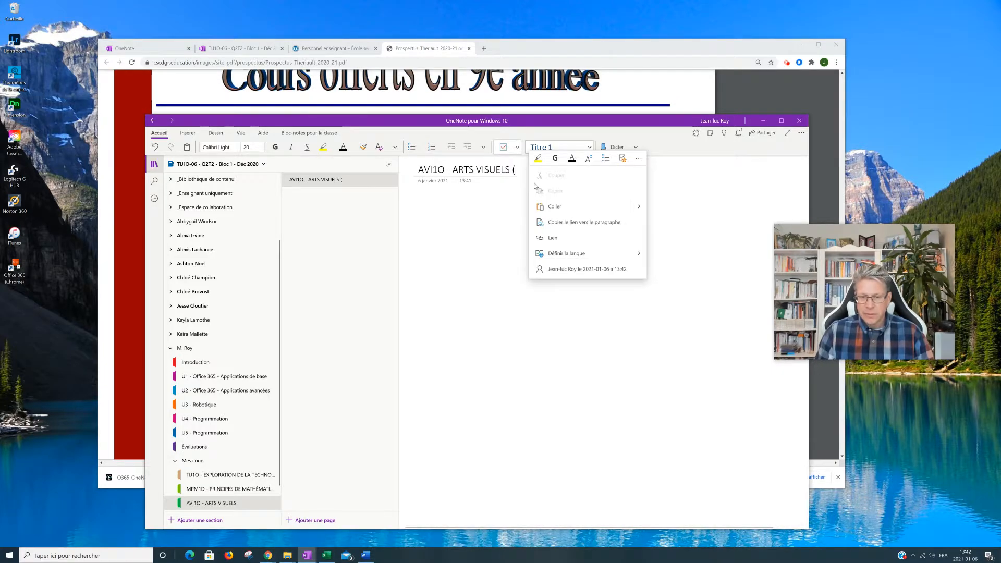
mouse_move(646, 205)
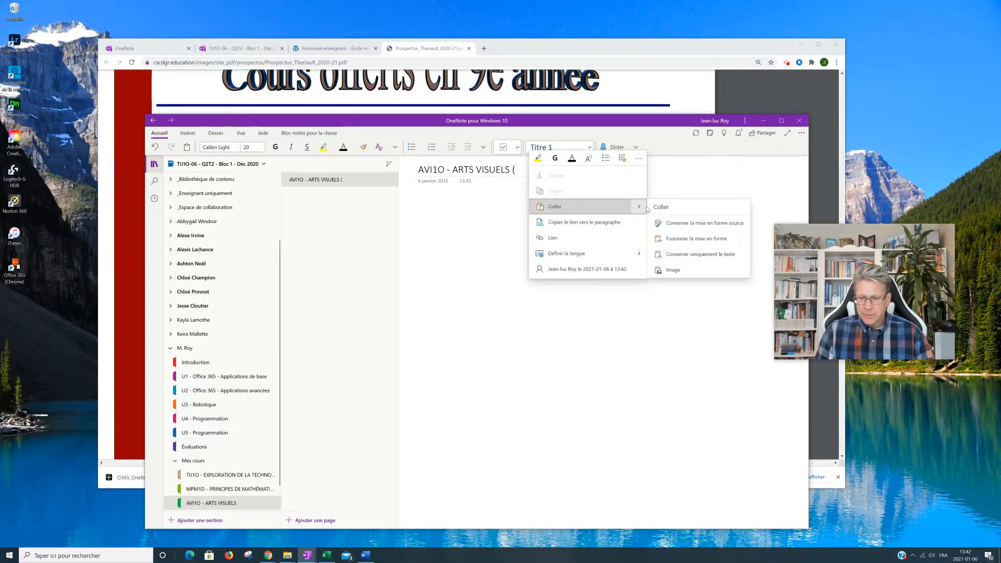
click(689, 255)
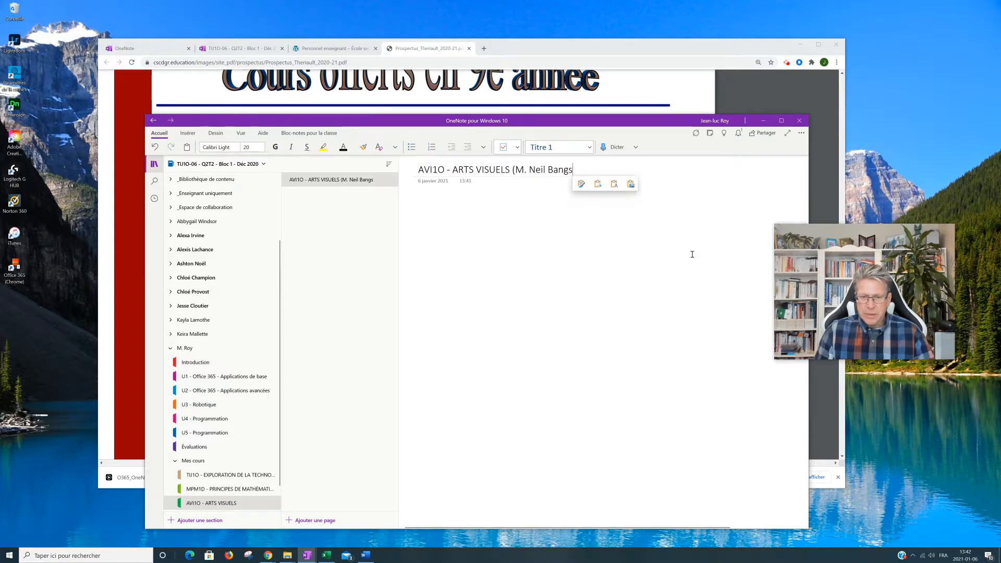
text())
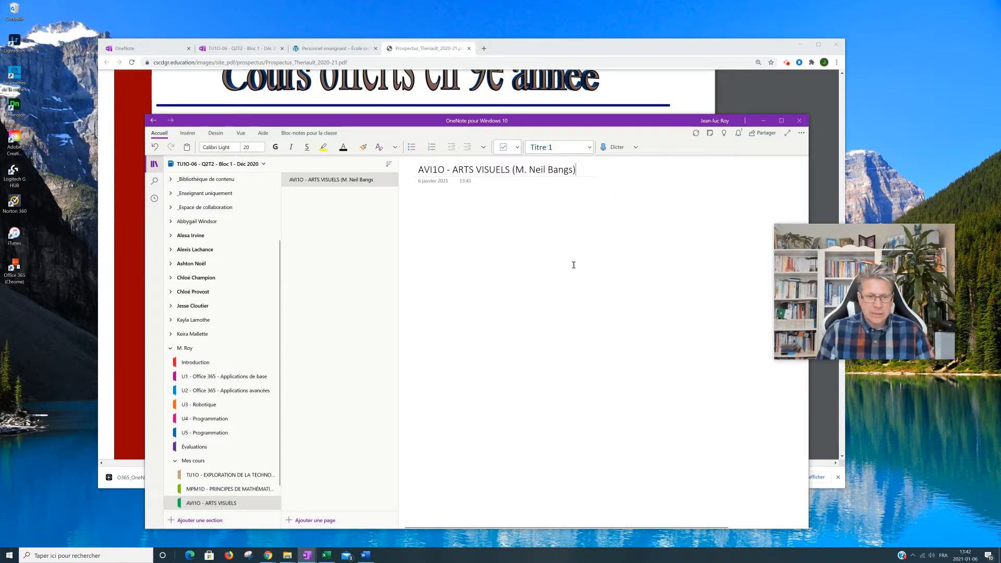
Write "Quadrimestre 1 - Bloc 2" and, on a separate line below, "Local 160" in the body of the visual arts page
click(425, 203)
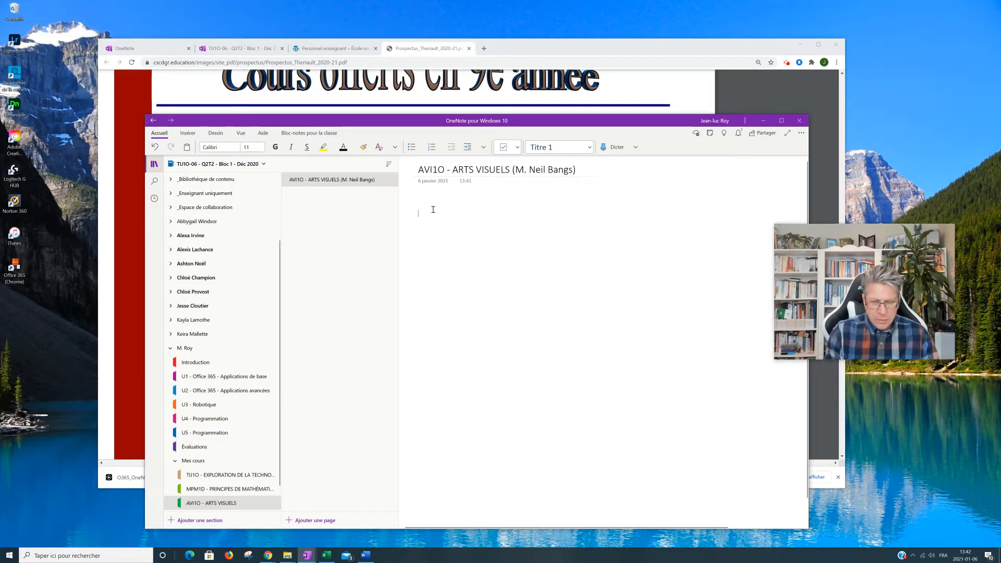
text(Quat)
key(BackSpace)
text(drimestre)
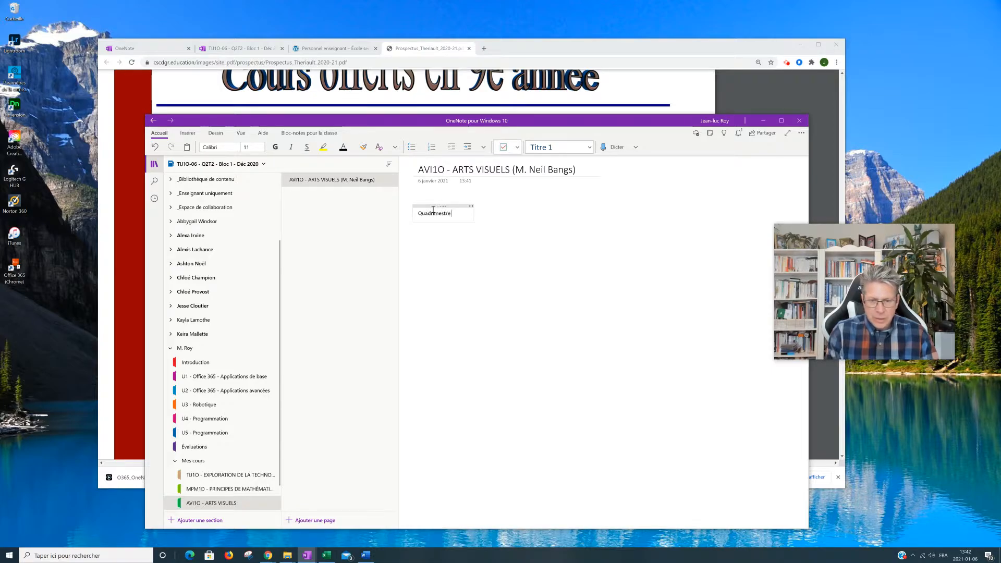
text( 1 - Bloc 2)
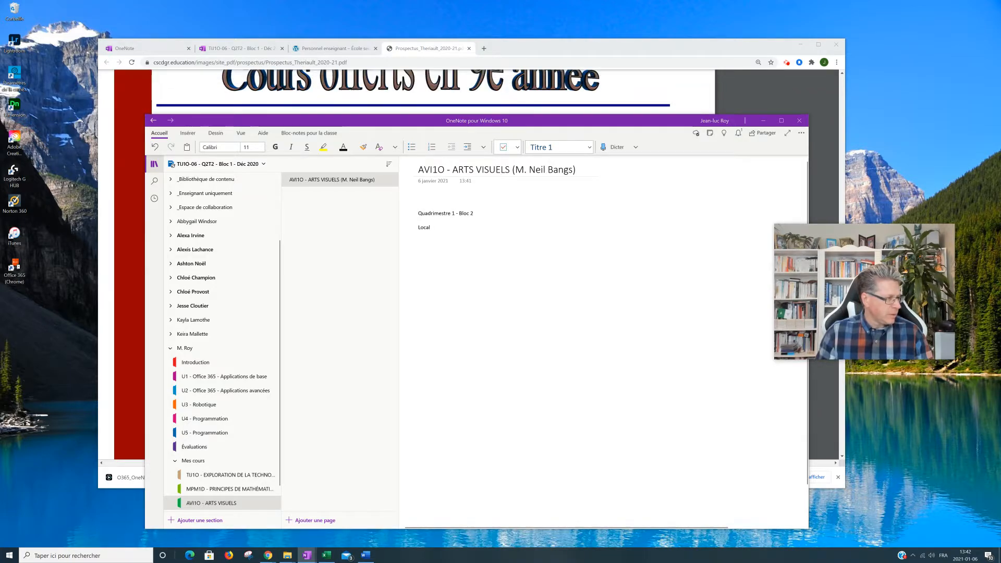
click(442, 228)
text(160)
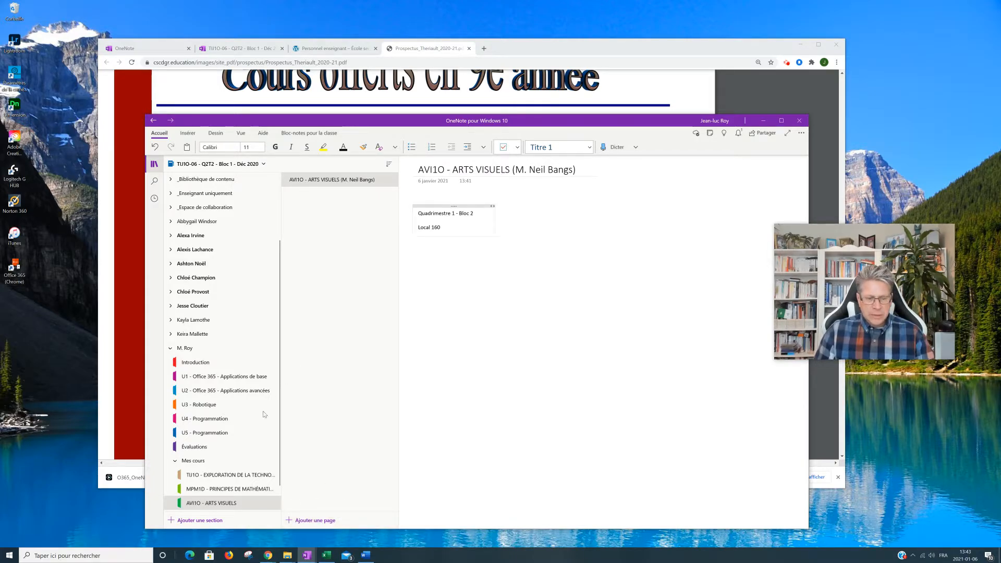
Add another section under "Mes cours" and copy the course name "SNC1D - SCIENCES" from the prospectus PDF in the browser
click(207, 522)
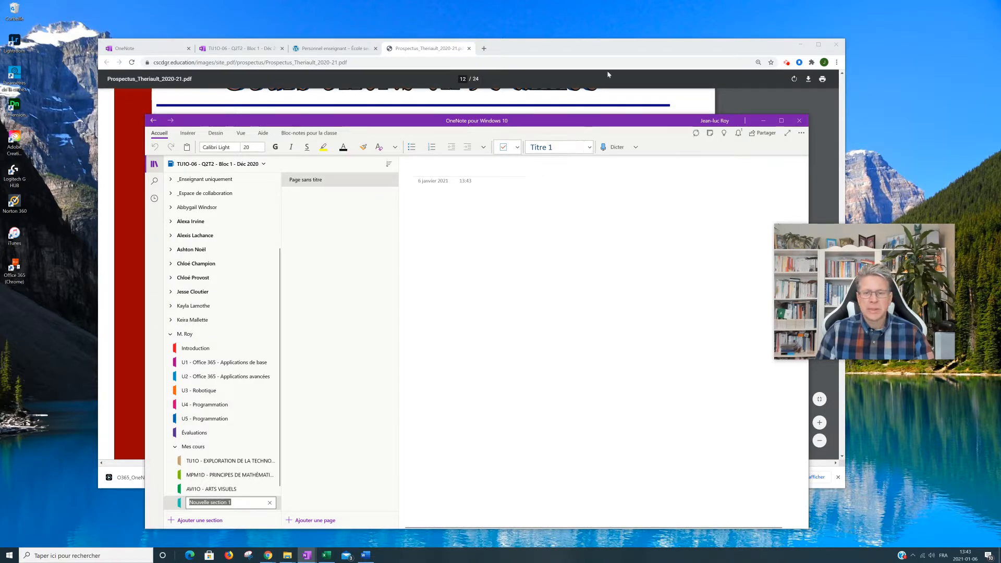
click(406, 47)
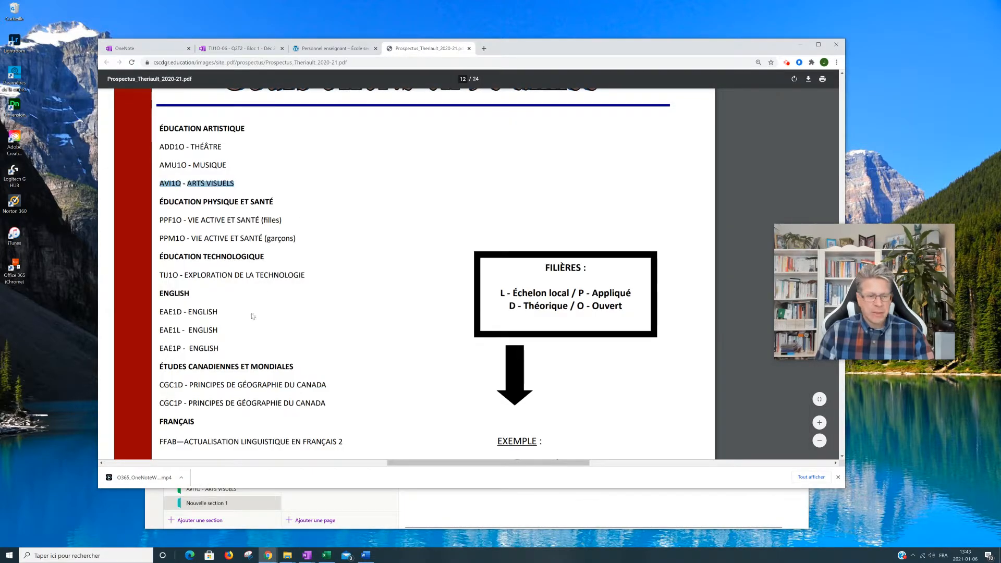
scroll(240, 341, down, 4)
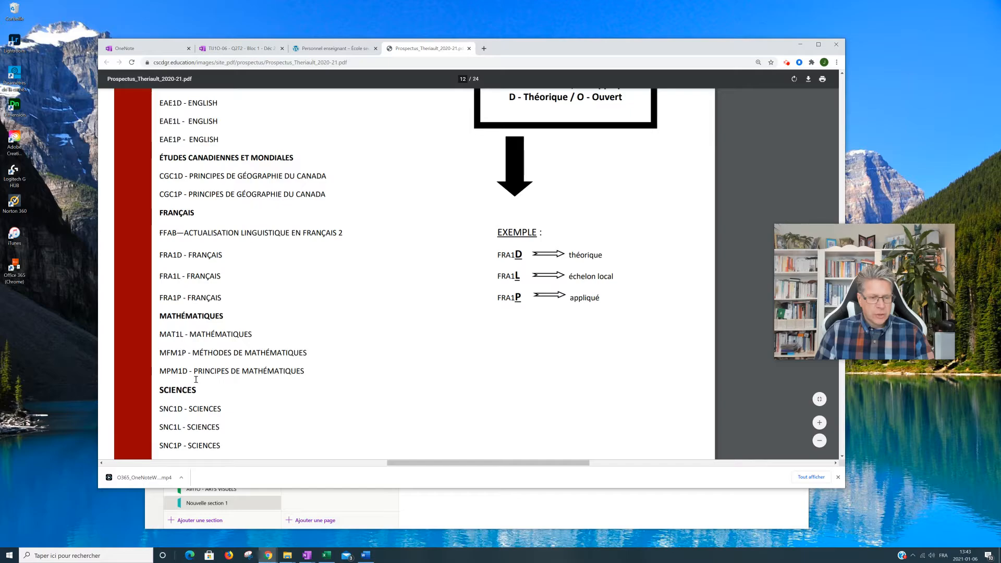
drag(161, 407, 222, 408)
key(ctrl+c)
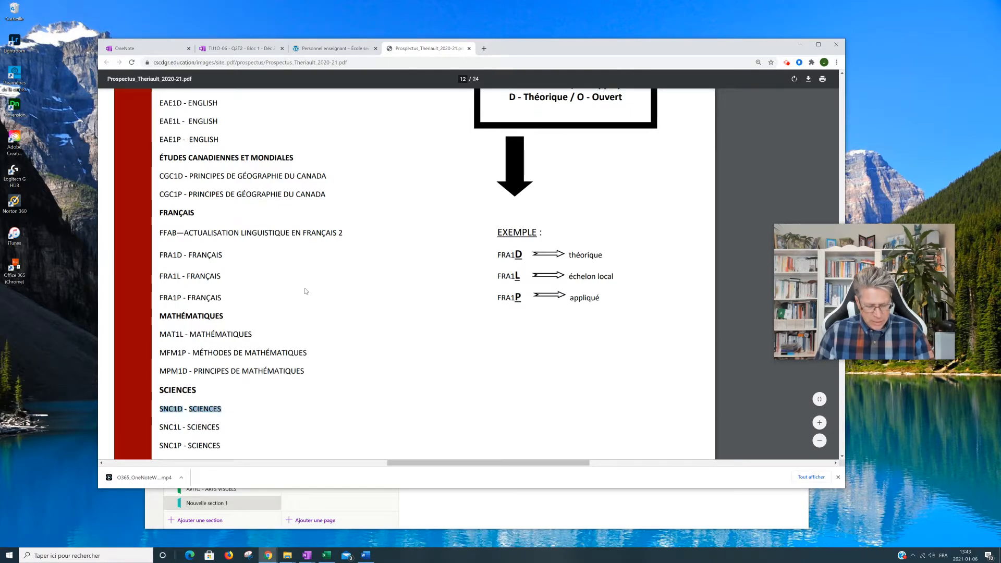
Back in OneNote, name both the new section and its first page "SNC1D - SCIENCES"
click(437, 529)
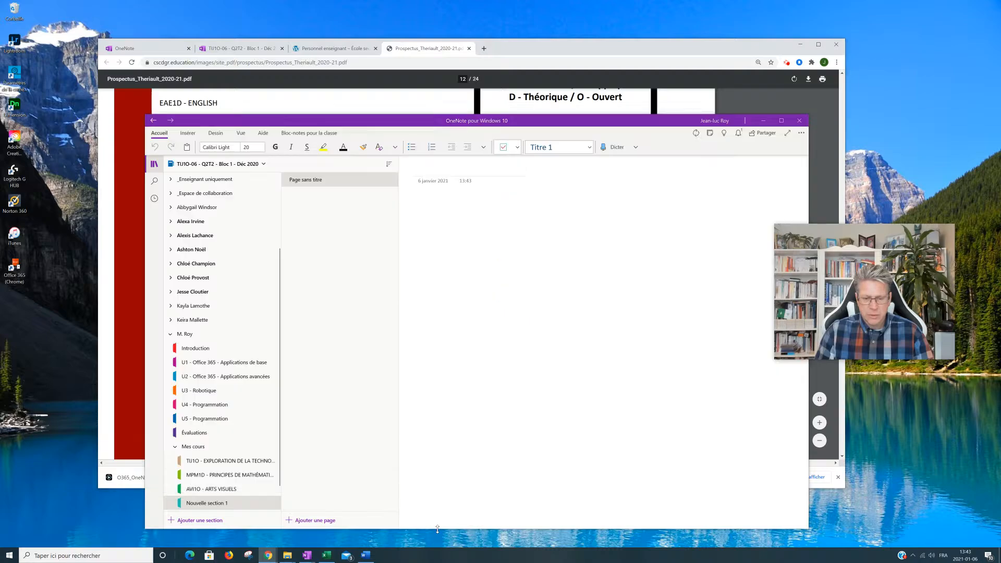
right_click(231, 506)
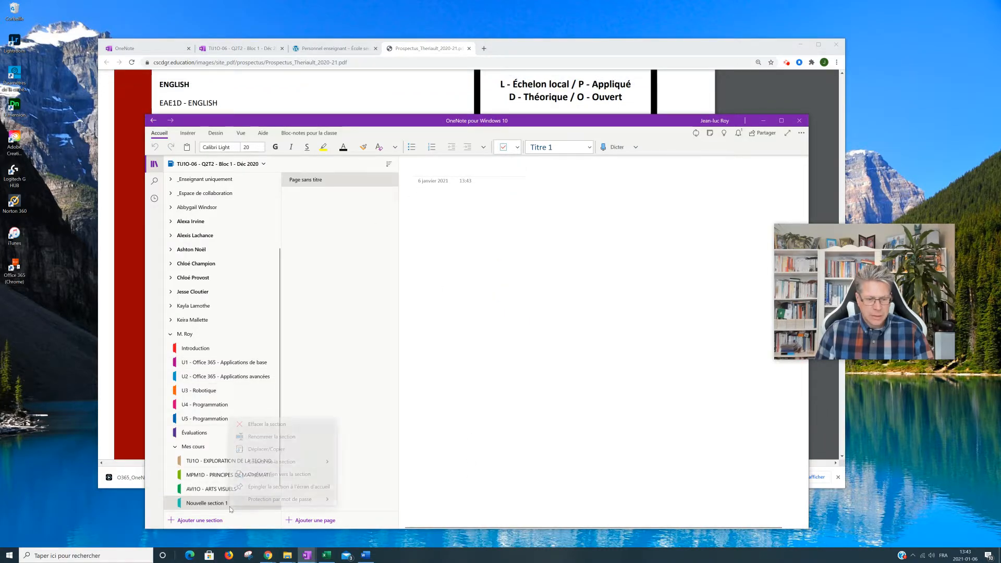
click(270, 437)
key(ctrl+v)
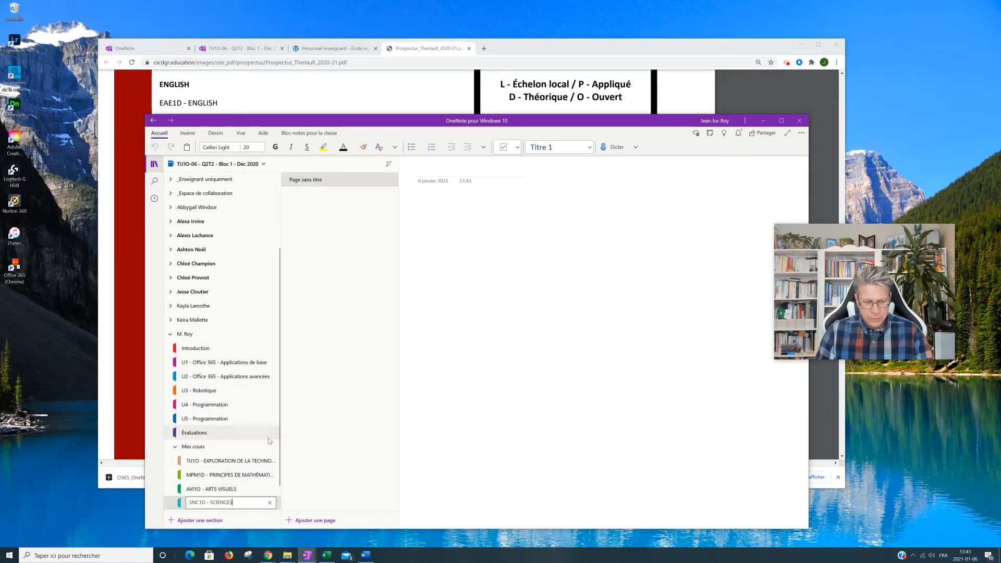
click(436, 169)
key(ctrl+v)
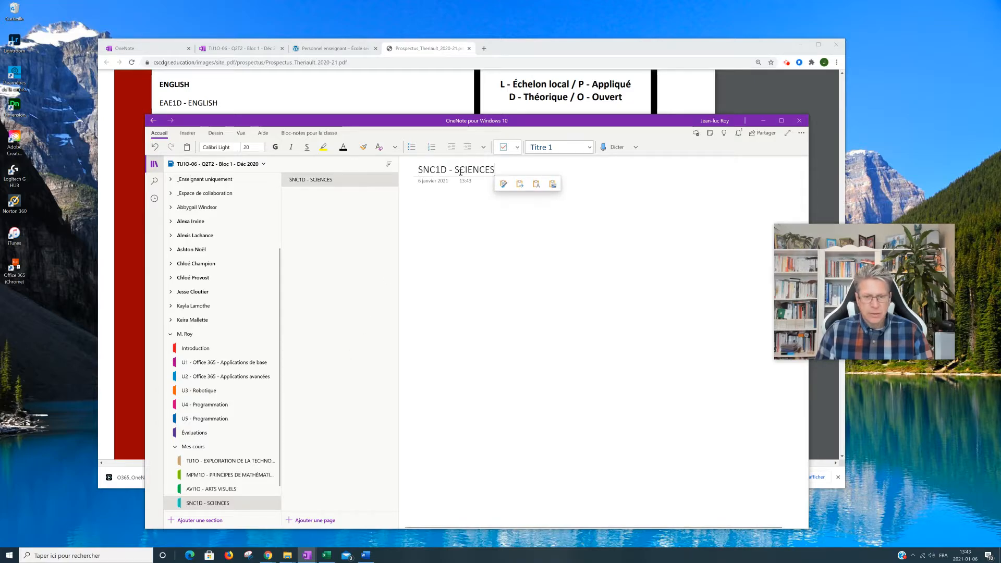
Copy the science teacher's title and name from the teaching staff page in the browser and return to the OneNote science page
click(322, 48)
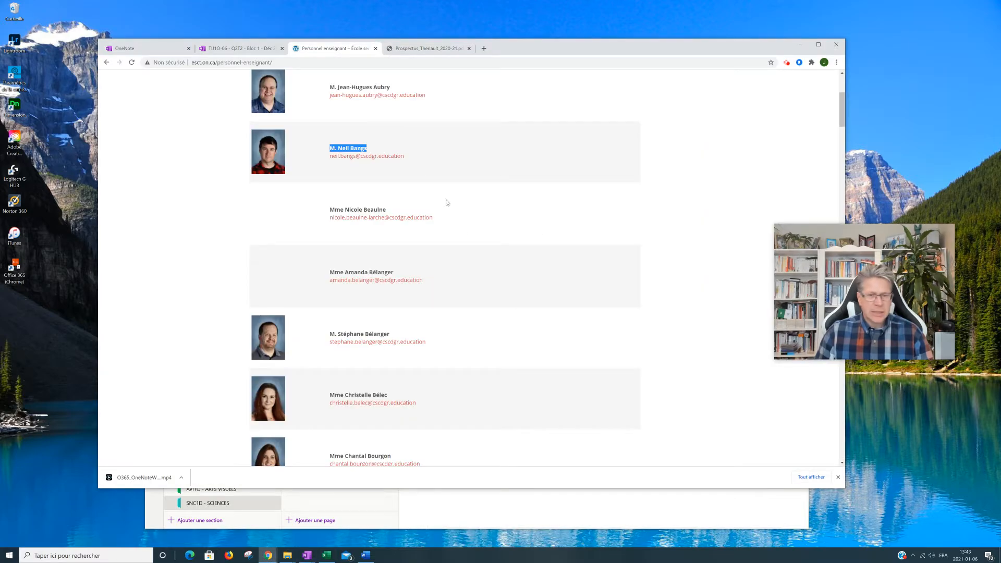
scroll(466, 334, down, 14)
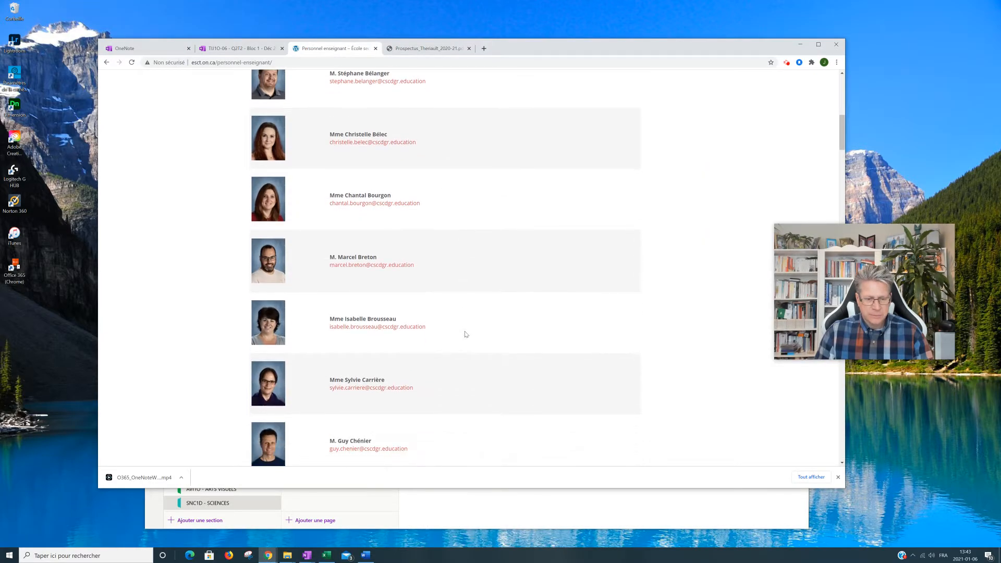
scroll(466, 334, down, 3)
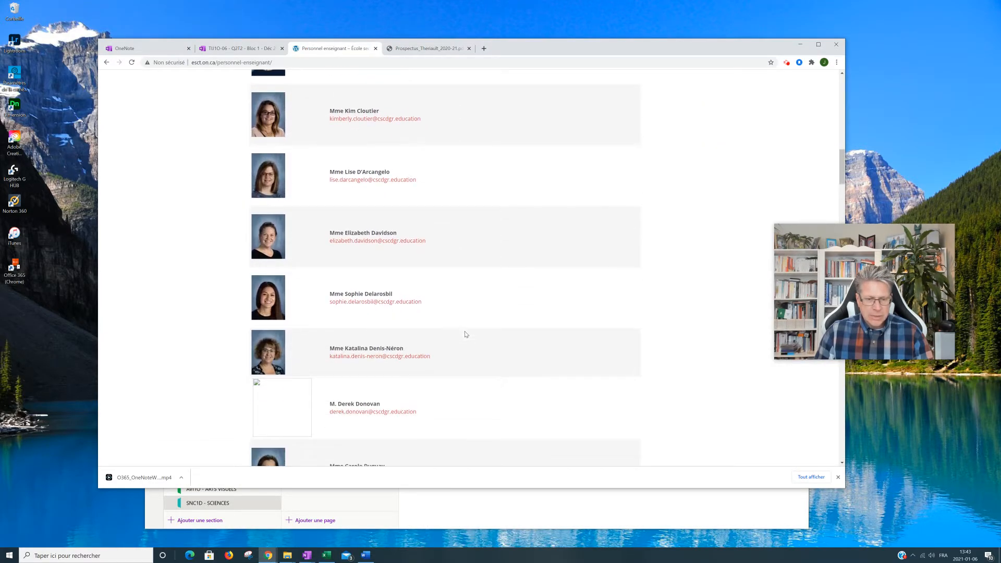
scroll(465, 334, down, 8)
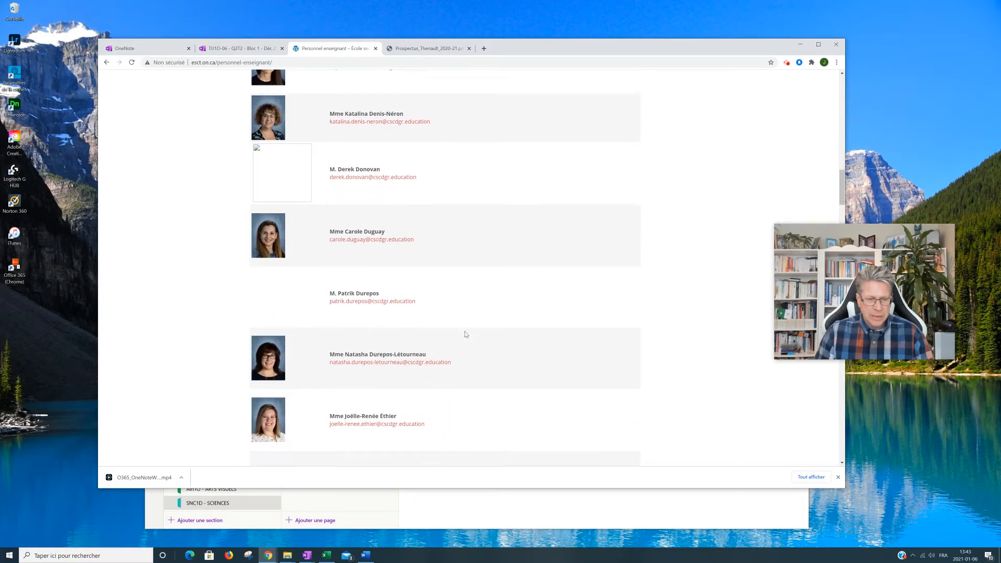
scroll(466, 334, down, 15)
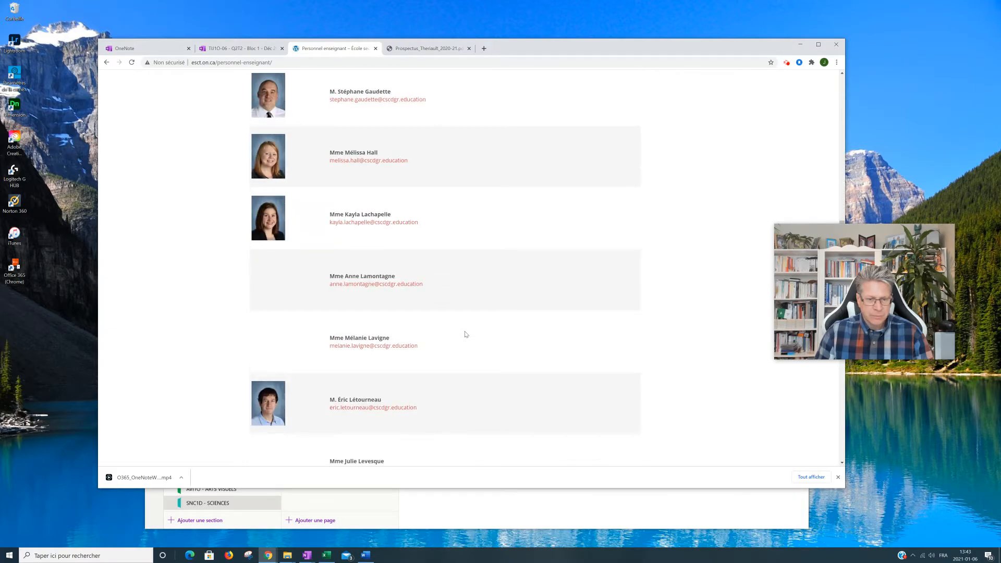
scroll(466, 334, down, 7)
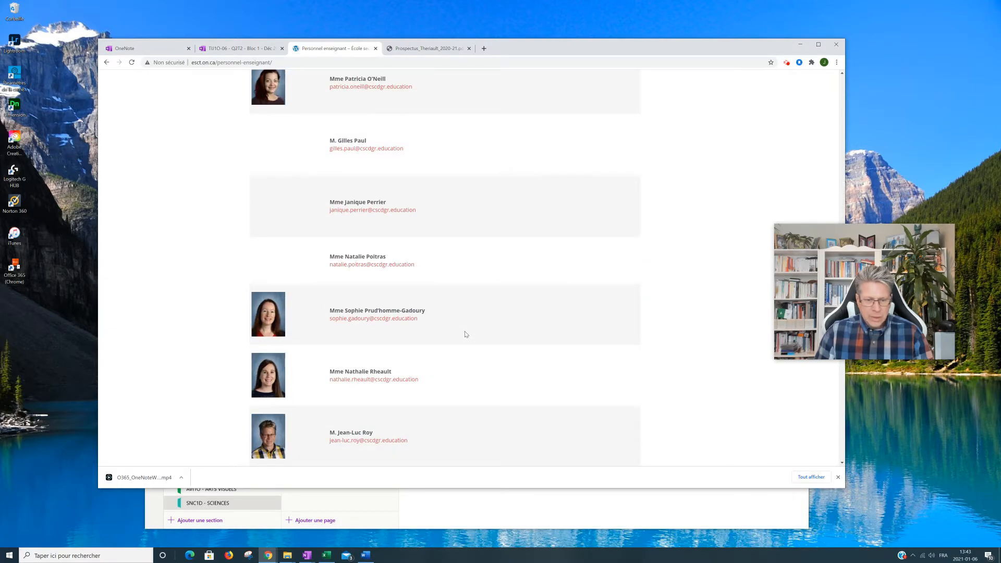
drag(330, 312, 435, 310)
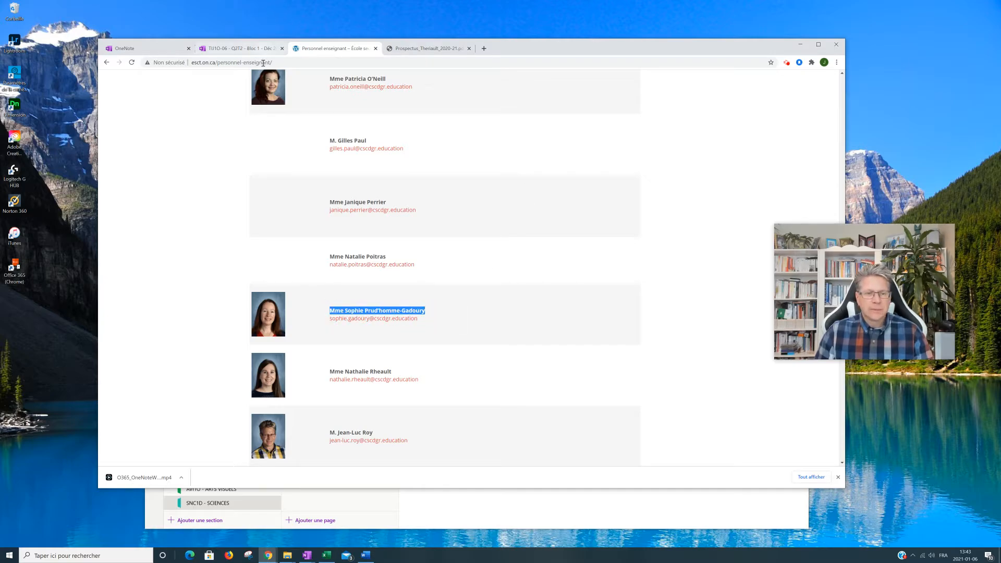
click(424, 528)
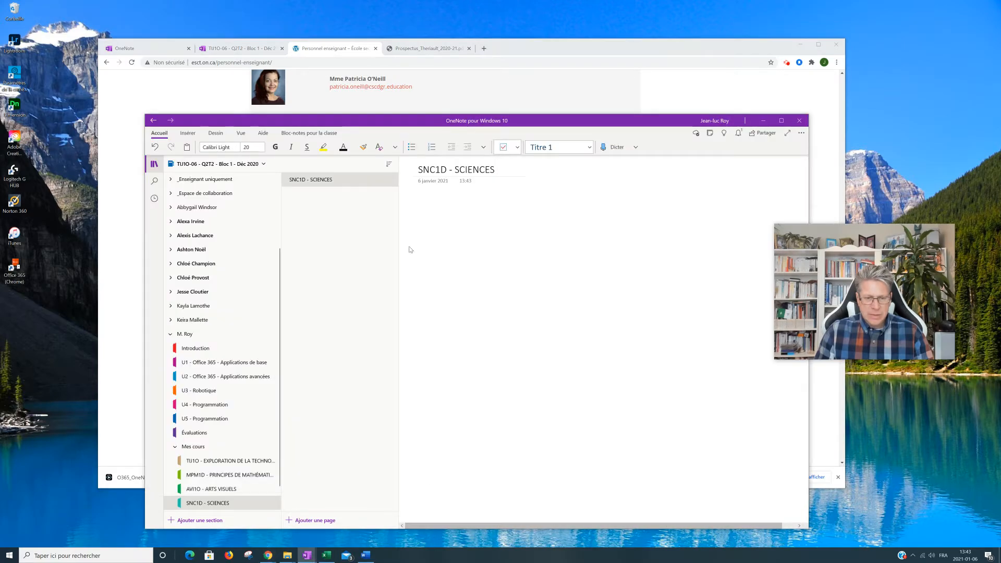
Append the science teacher's title and name in parentheses to the SNC1D page title, pasting the copied name as text only
click(510, 173)
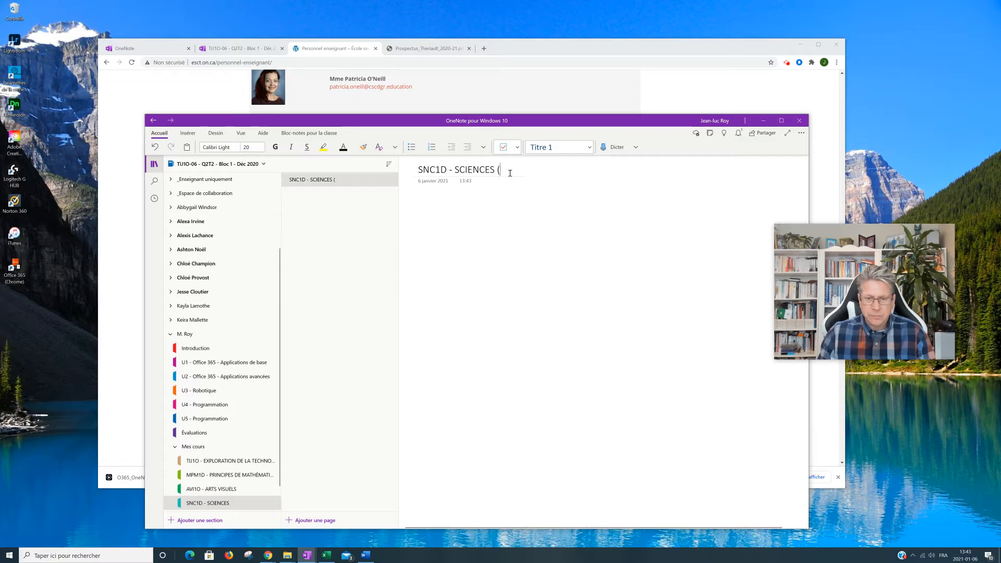
right_click(509, 174)
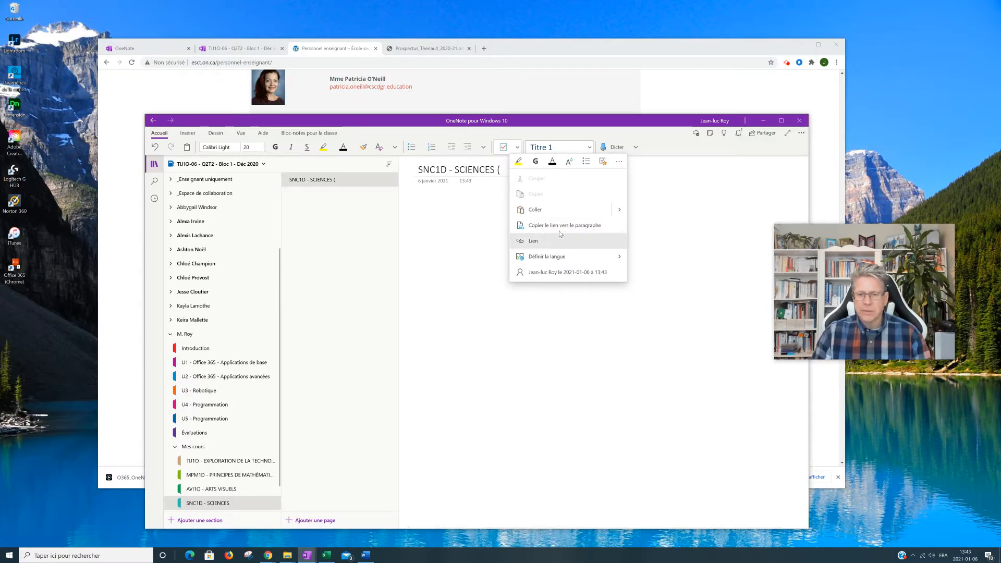
click(620, 211)
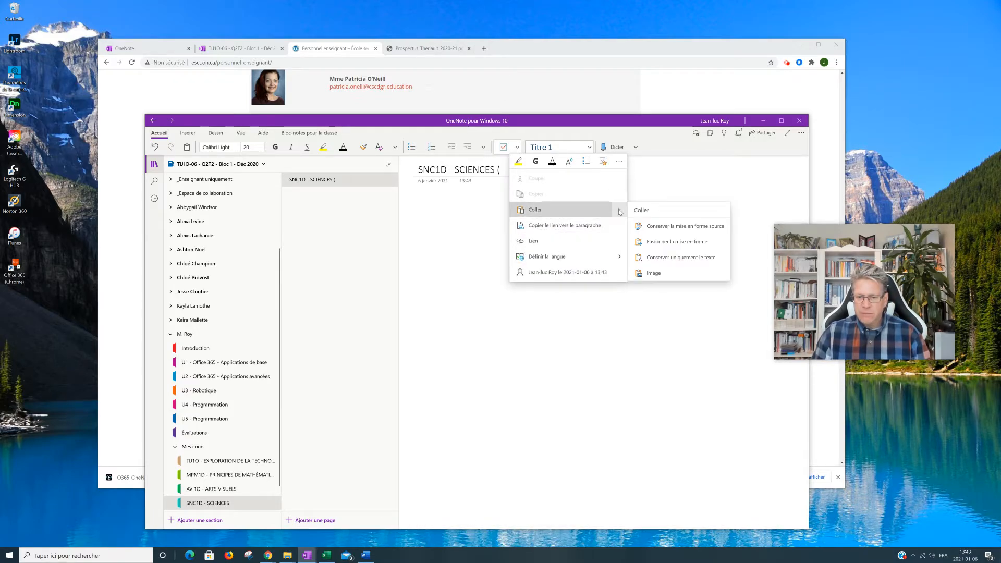
click(674, 258)
text())
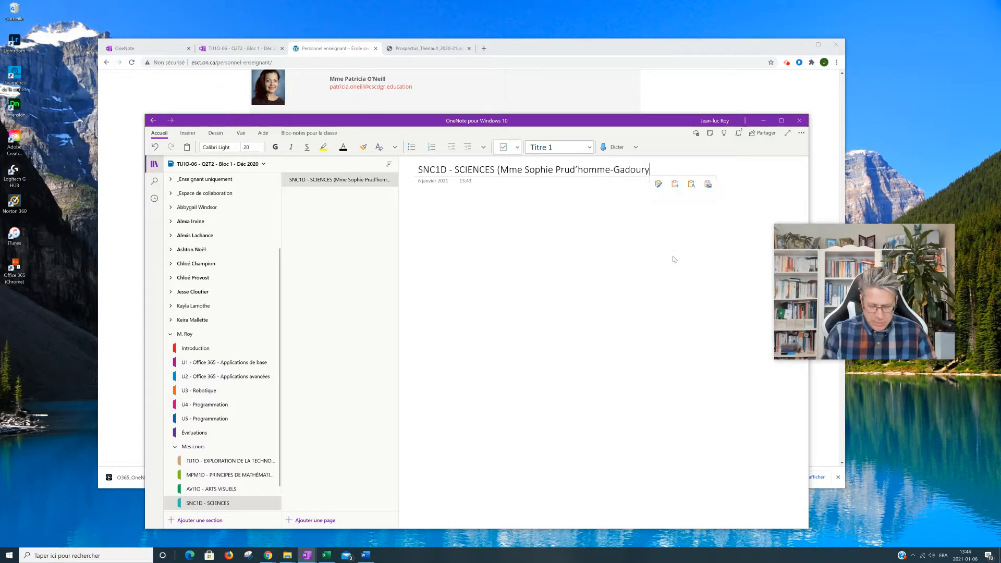
Write "Quadrimestre 2 - Bloc 2" and, on a separate line below, "Local 316" in the body of the science page
click(421, 201)
text(Qu)
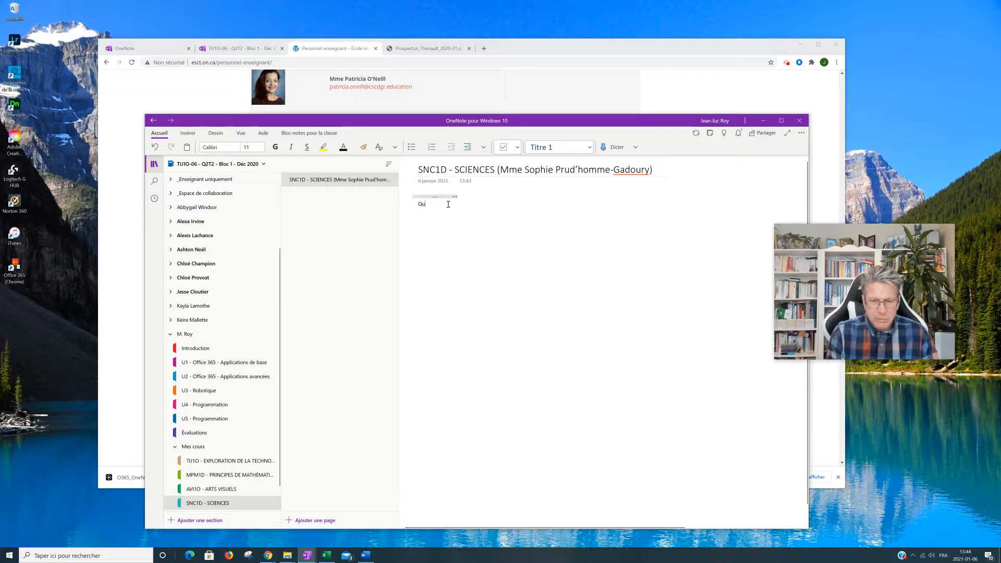
text(adrimestre)
text( 3)
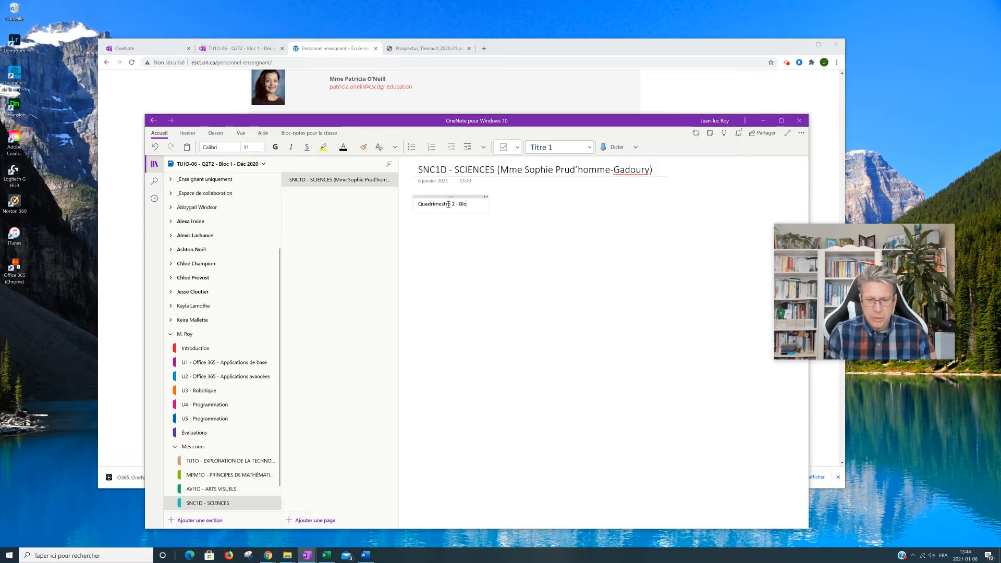
key(Return)
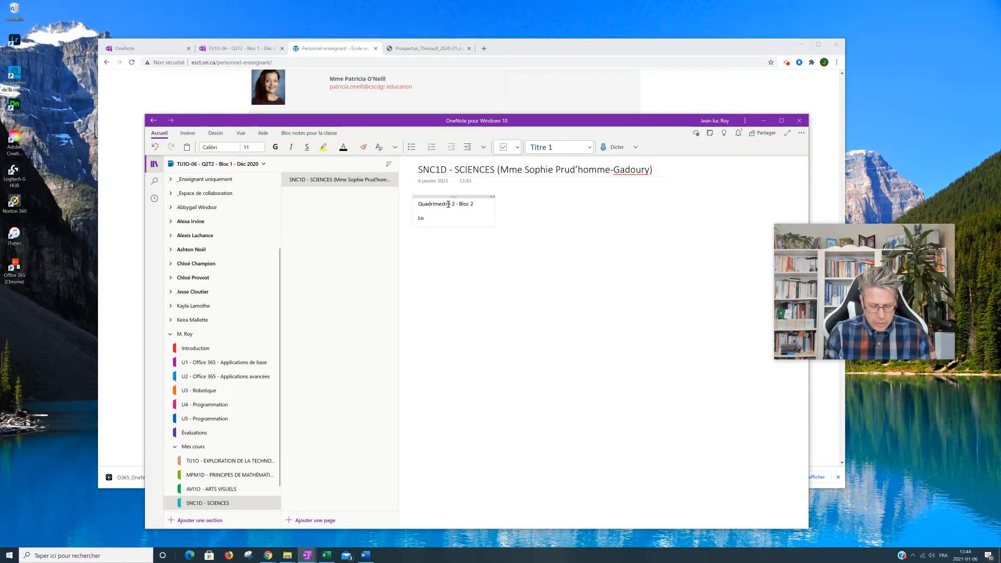
text(Local 316)
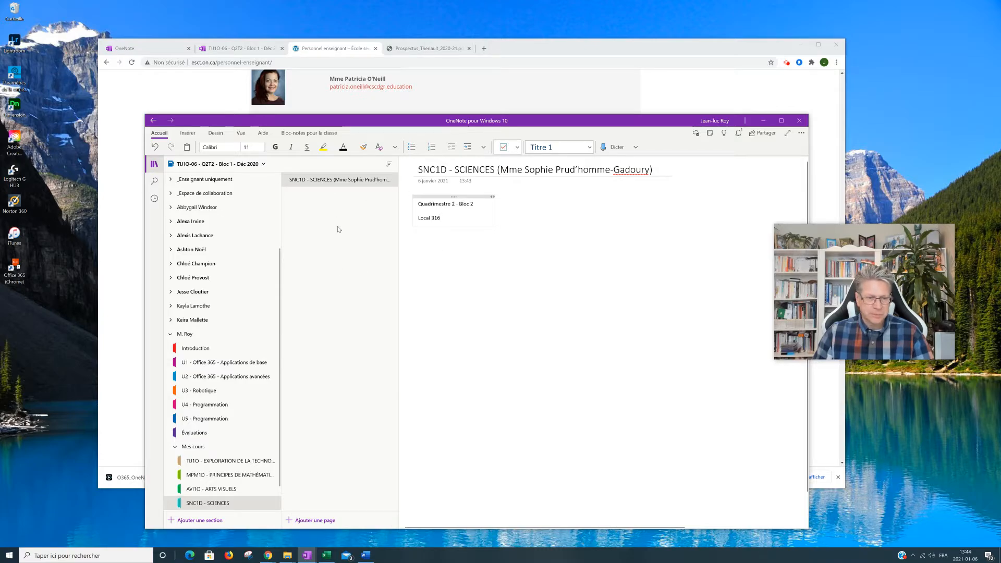
Add another section under "Mes cours" and copy the course name "EAE1D - ENGLISH" from the prospectus PDF in the browser
click(204, 521)
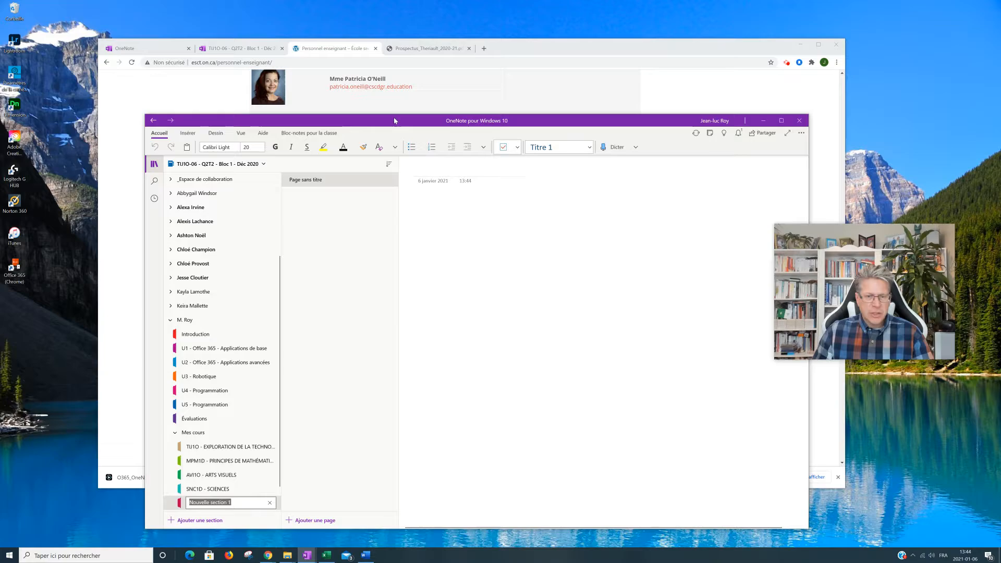
click(420, 51)
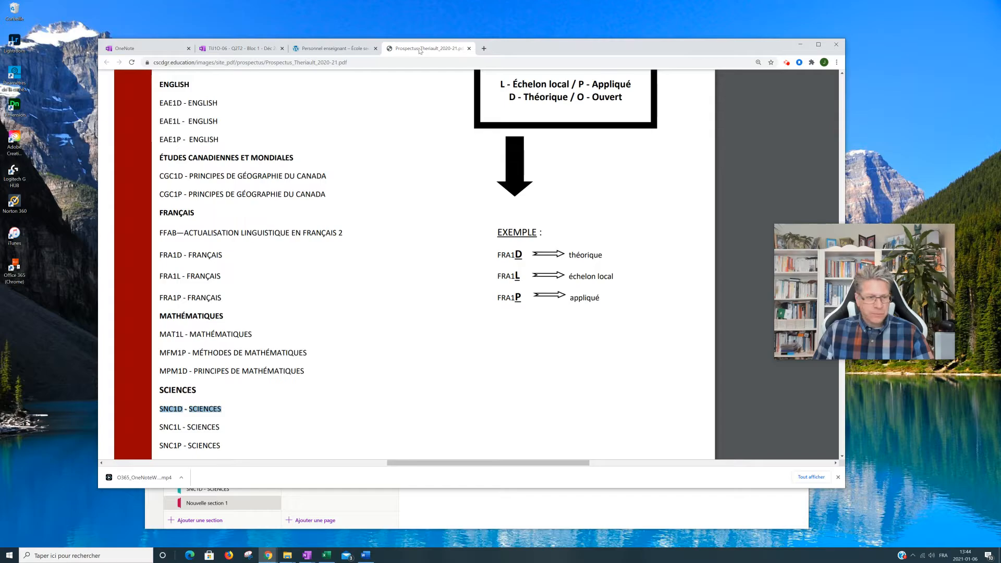
drag(160, 103, 219, 103)
key(ctrl+c)
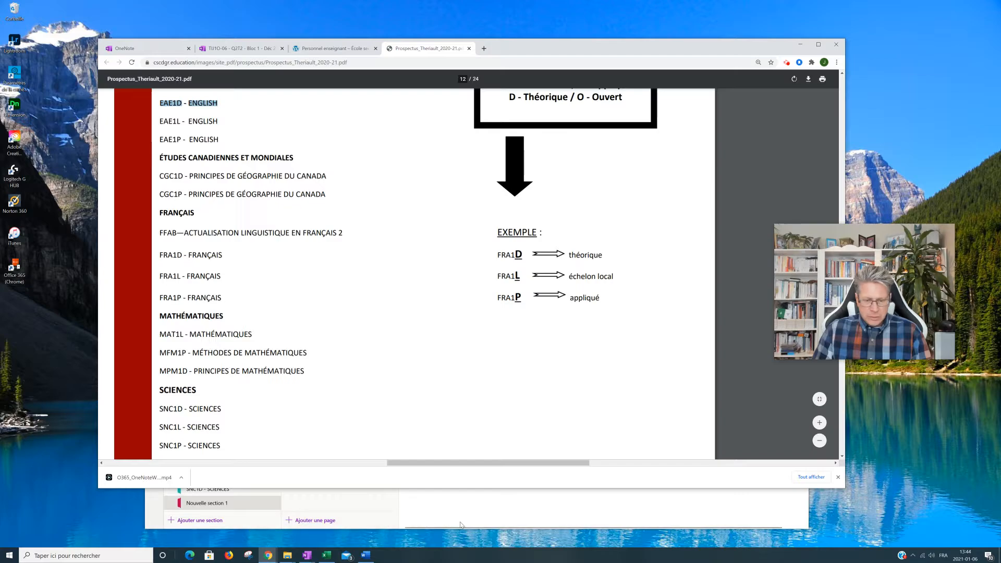
Back in OneNote, rename the new section "EAE1D - ENGLISH" using the copied course name
click(217, 503)
right_click(217, 504)
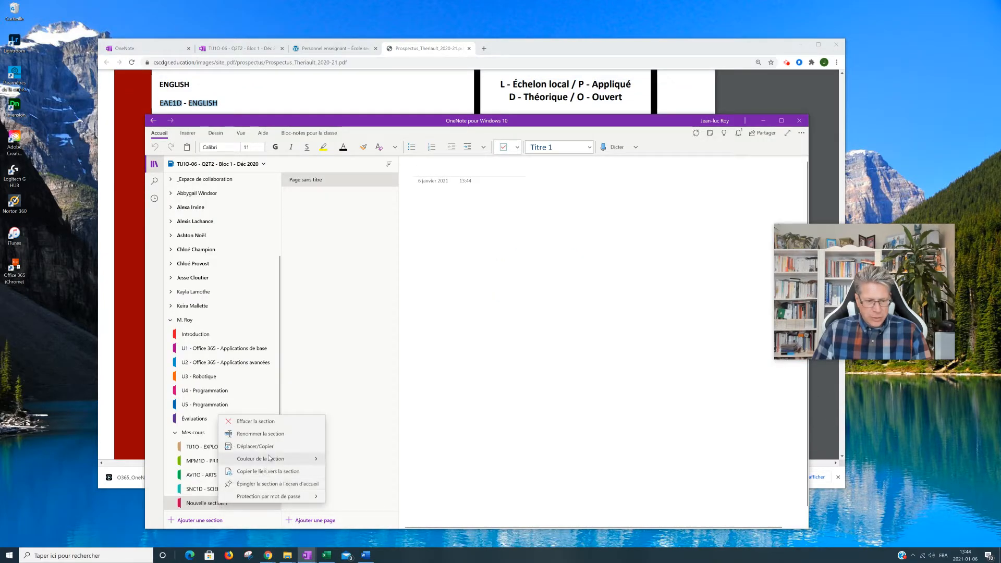
click(273, 434)
key(ctrl+v)
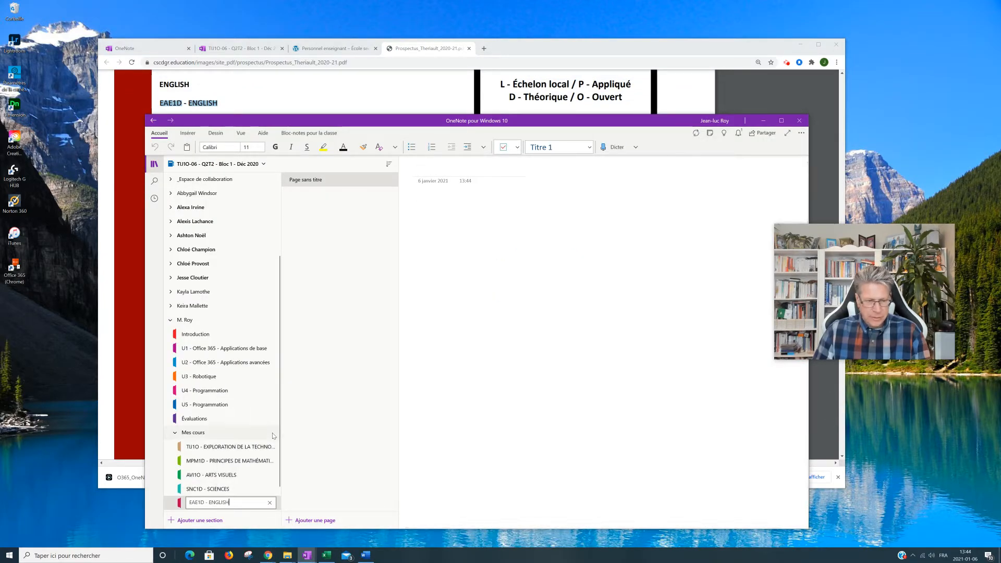
key(Return)
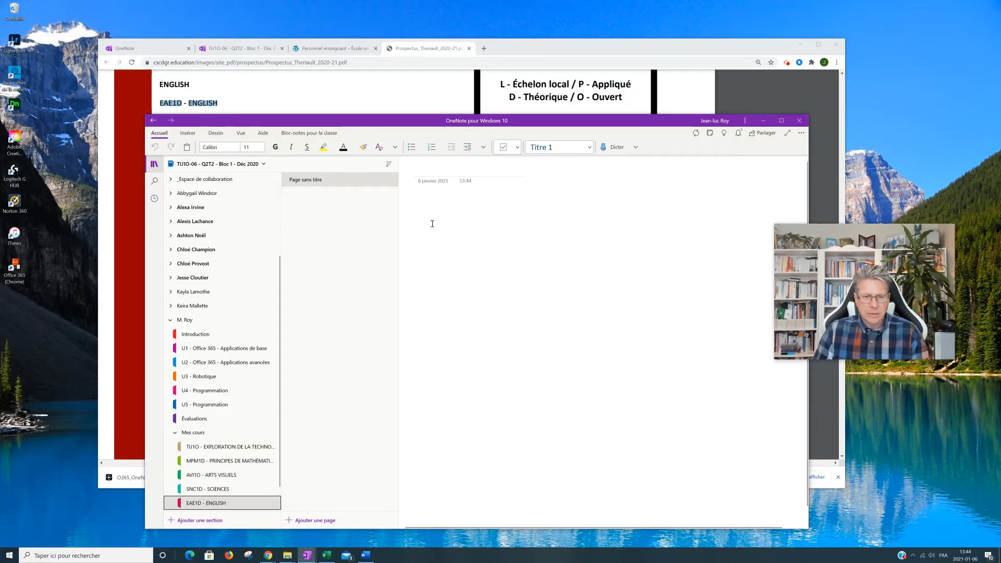
Title the English section's first page "EAE1D - ENGLISH" followed by an opening parenthesis
click(430, 167)
right_click(429, 166)
click(421, 170)
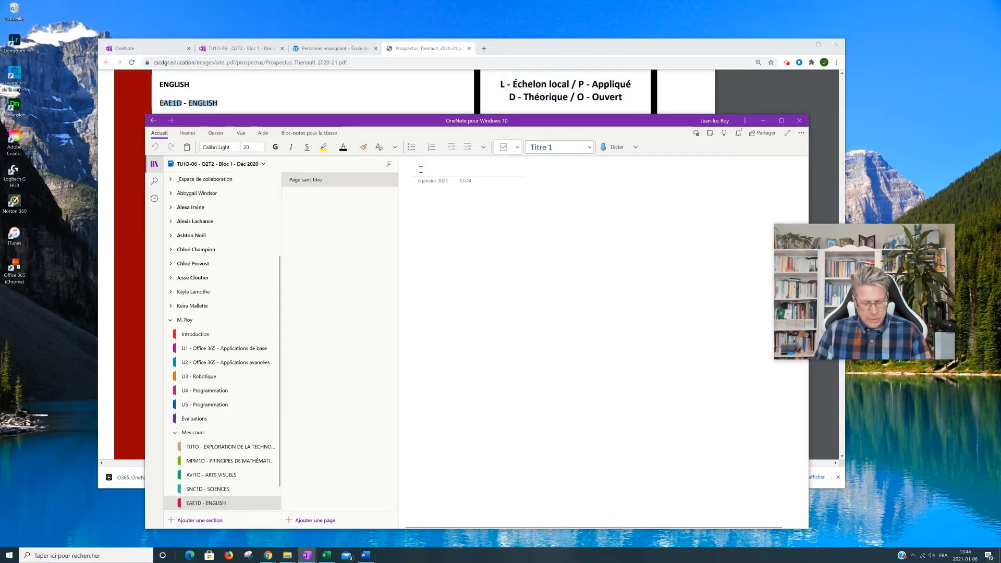
text(EAE1D - ENGLISH)
text(()
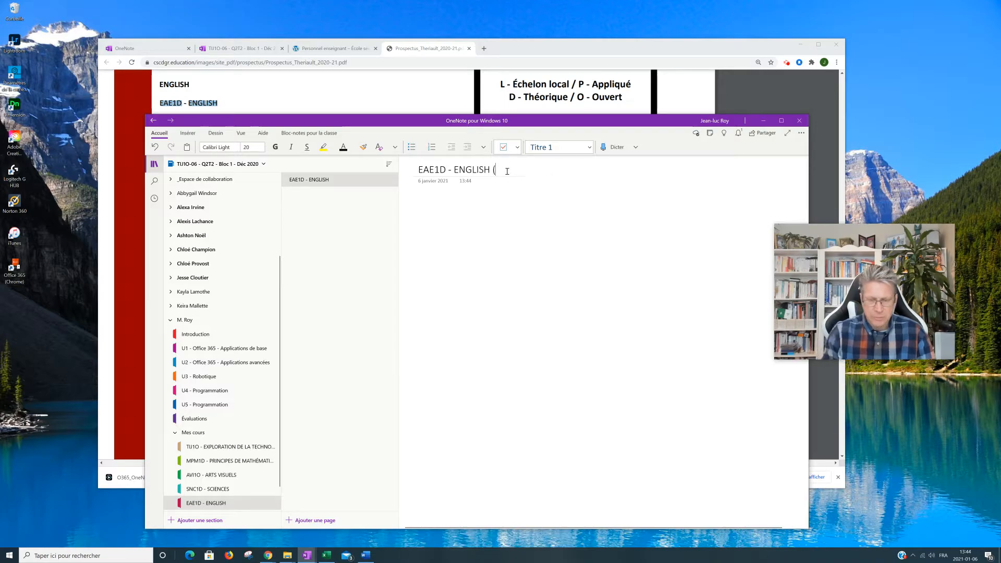
Copy the English teacher's title and name from the teaching staff page in the browser and return to the OneNote English page
click(355, 50)
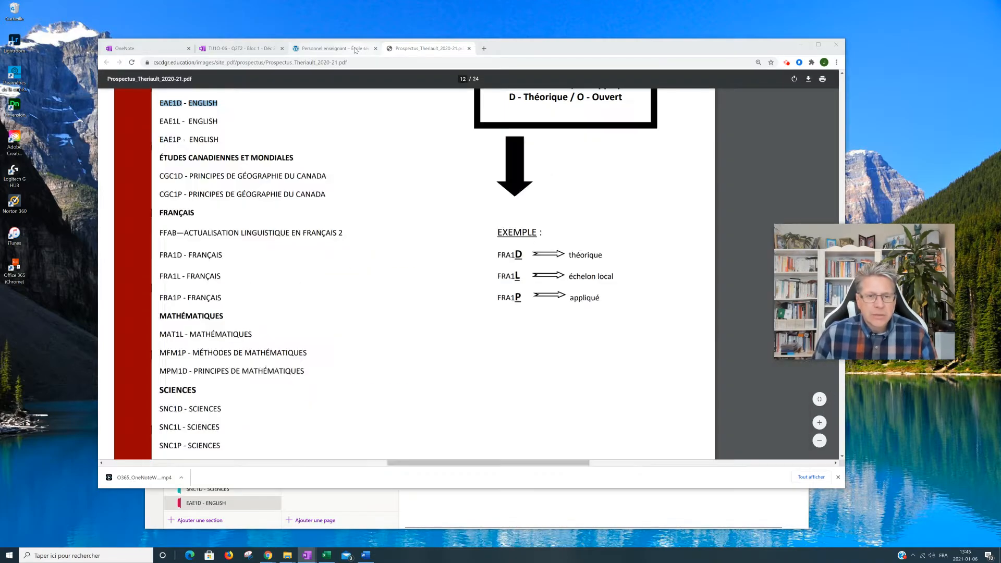
click(355, 50)
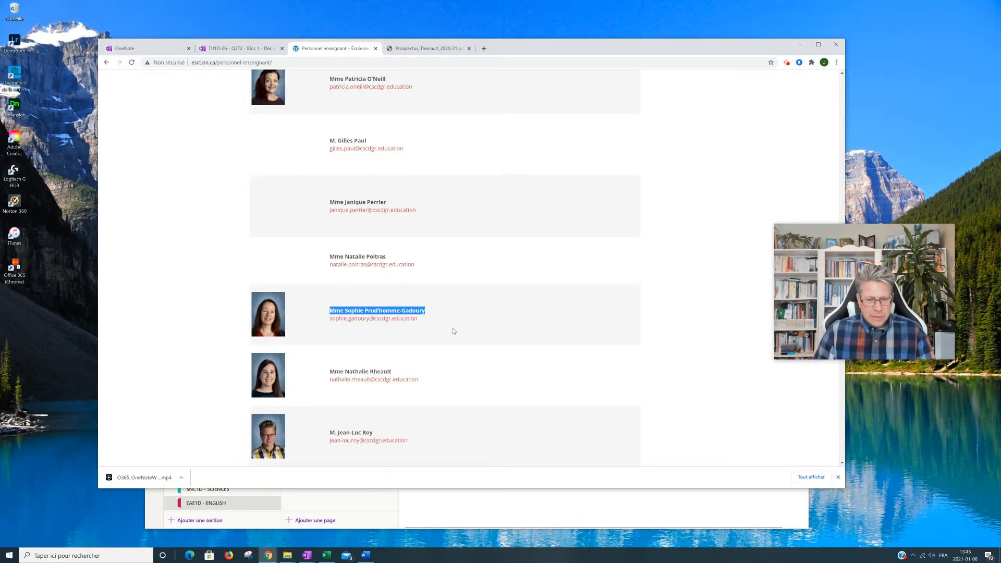
scroll(453, 331, down, 4)
scroll(454, 331, down, 6)
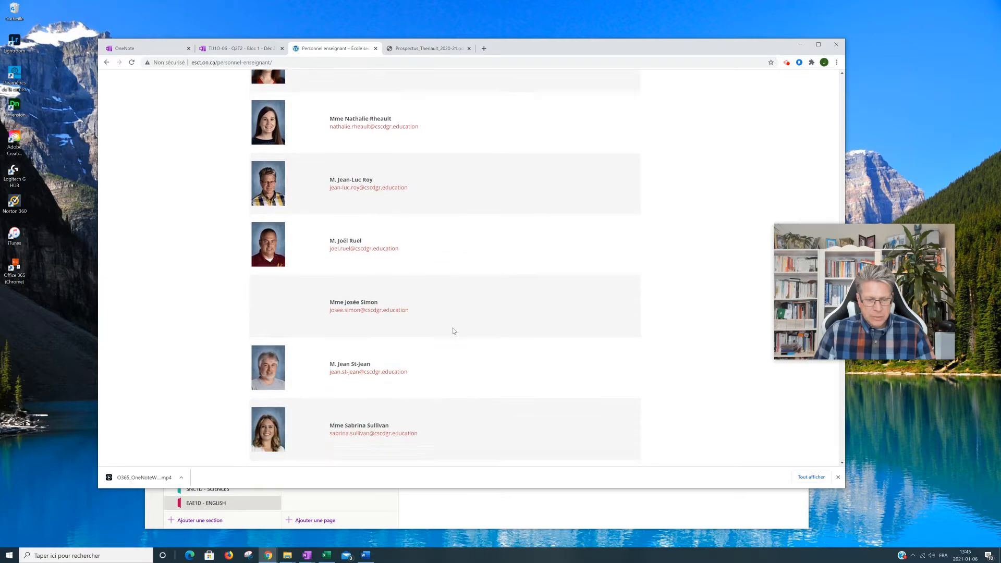
scroll(454, 331, down, 4)
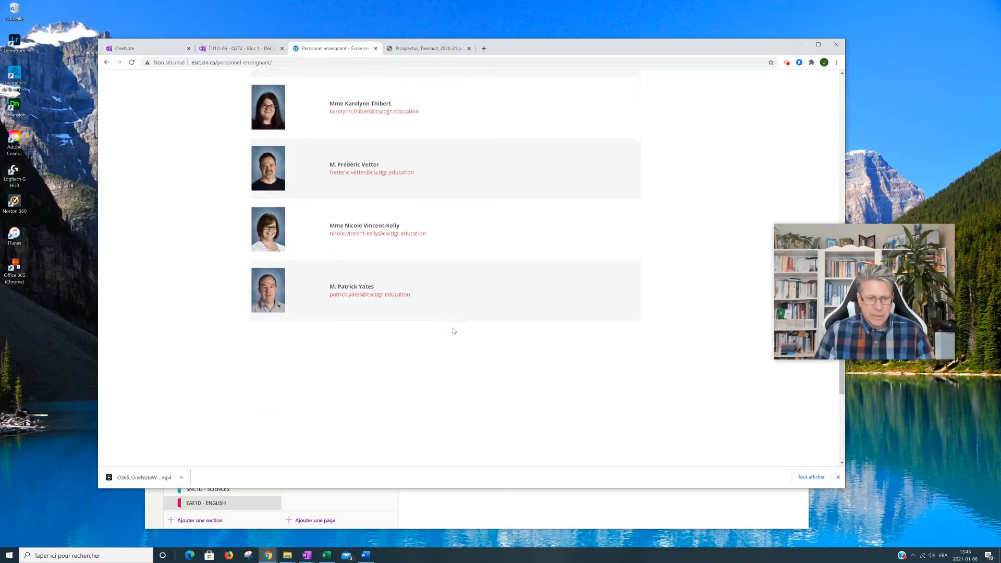
scroll(454, 332, up, 5)
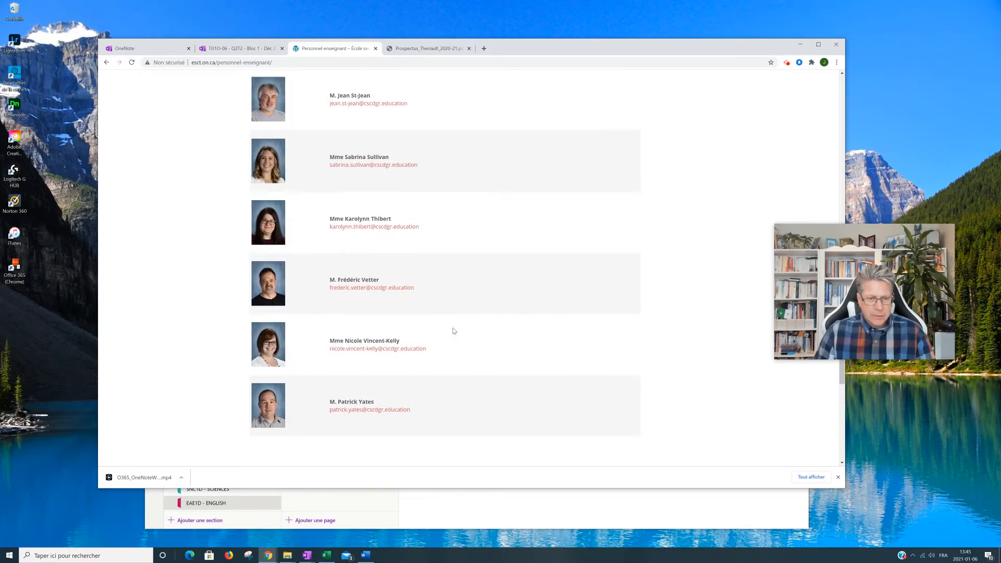
scroll(454, 331, up, 4)
scroll(453, 331, up, 6)
scroll(454, 331, up, 5)
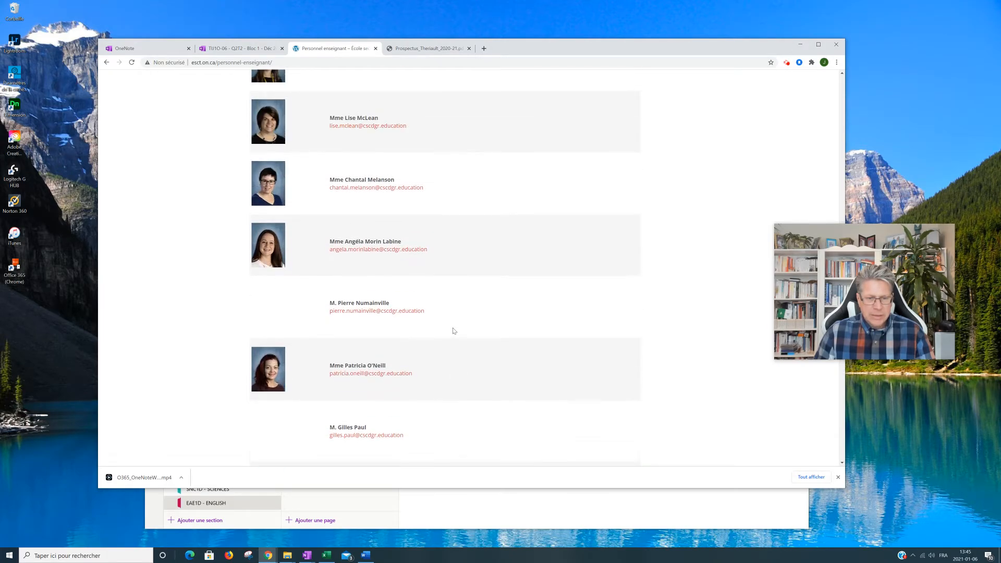
scroll(454, 331, up, 3)
drag(331, 309, 395, 310)
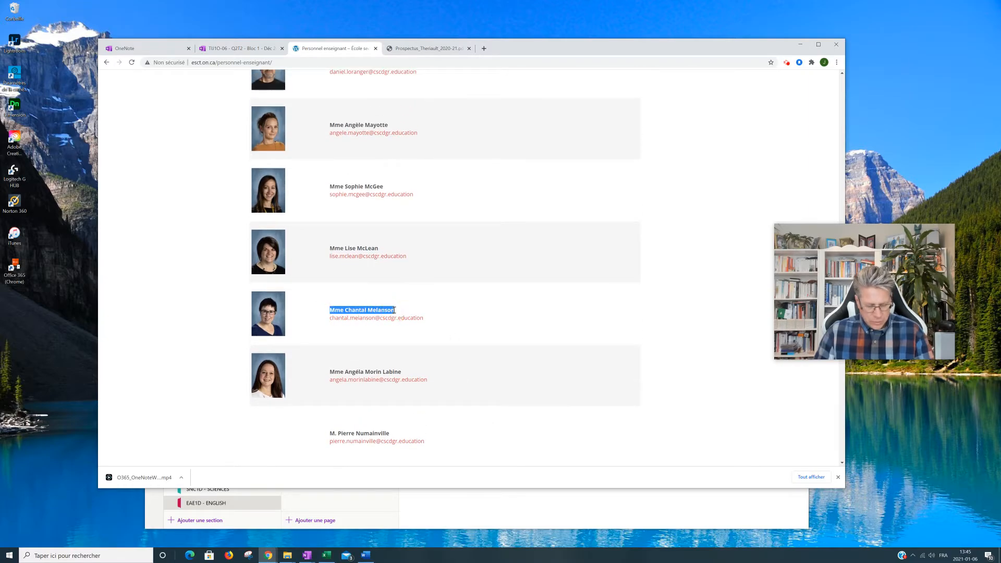
click(413, 295)
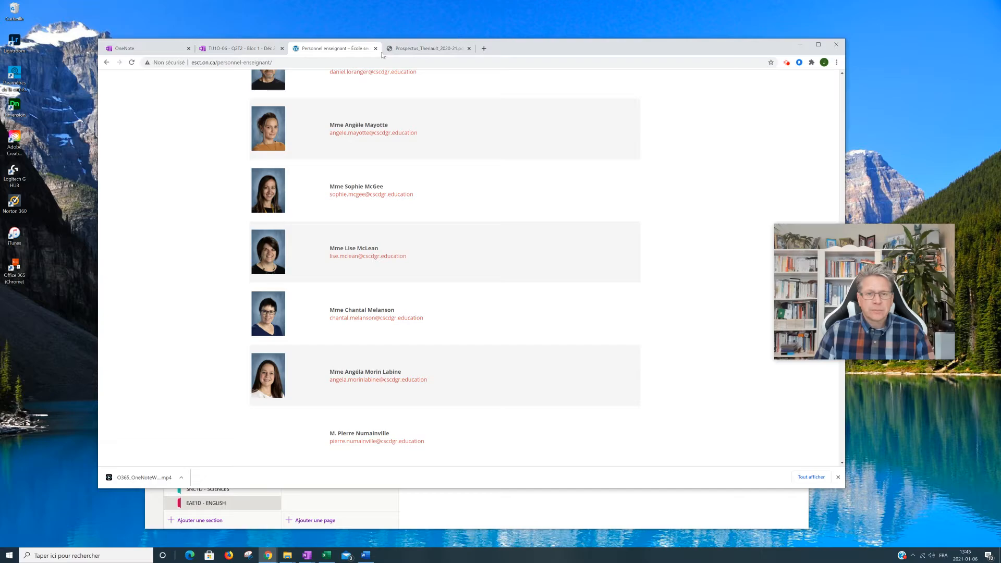
click(424, 529)
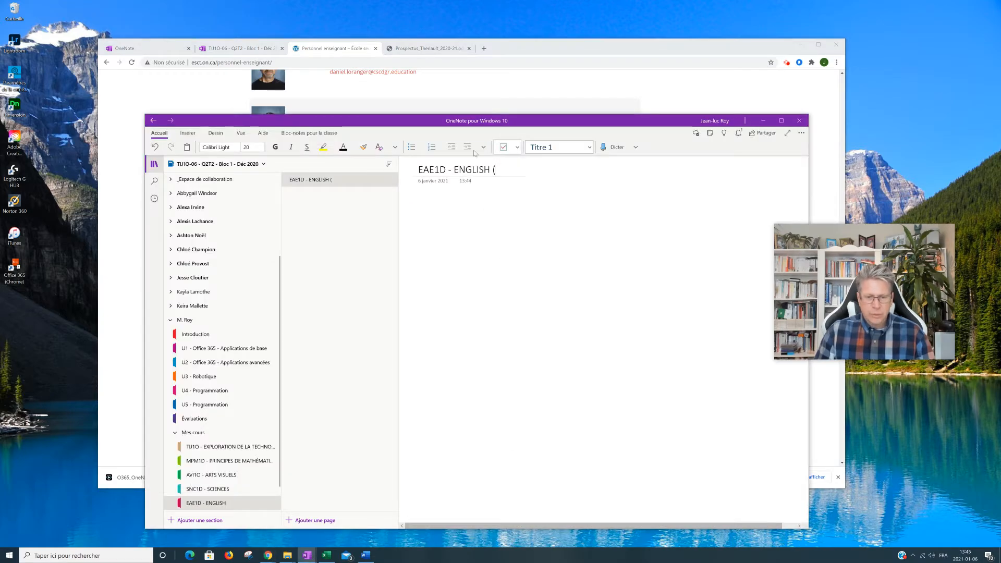
Paste the English teacher's title and name as text only into the page title and close the parenthesis
right_click(503, 172)
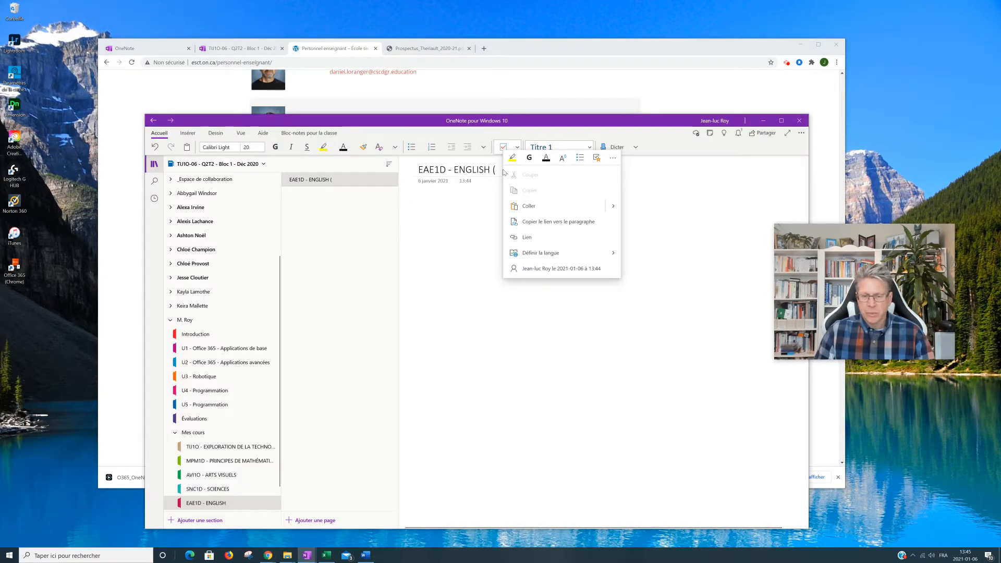
mouse_move(609, 205)
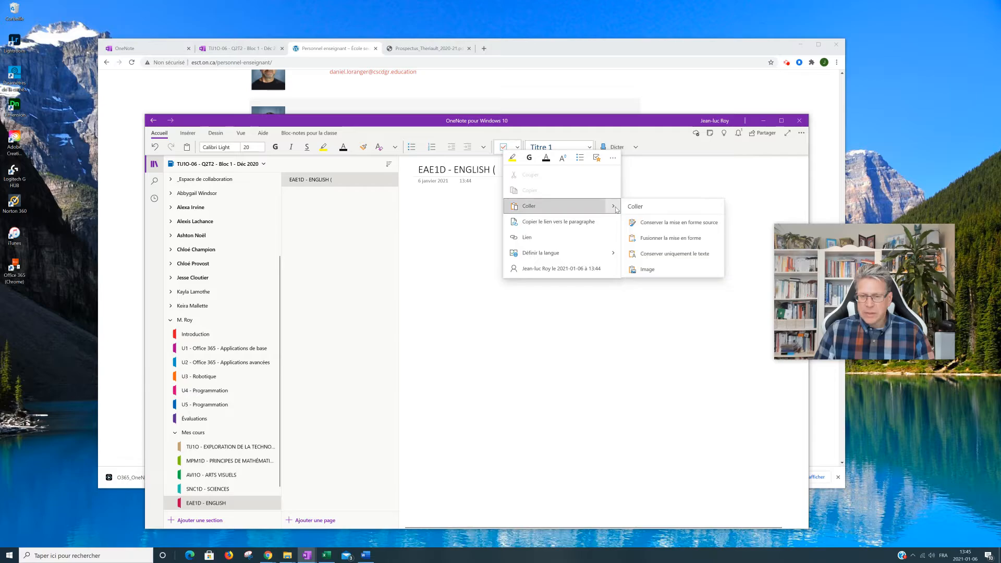
click(676, 254)
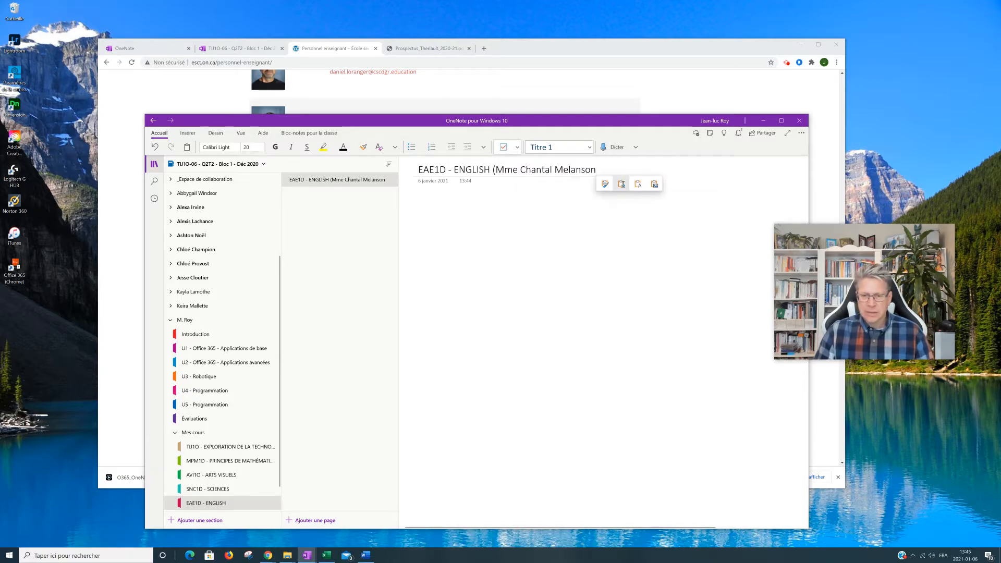
text())
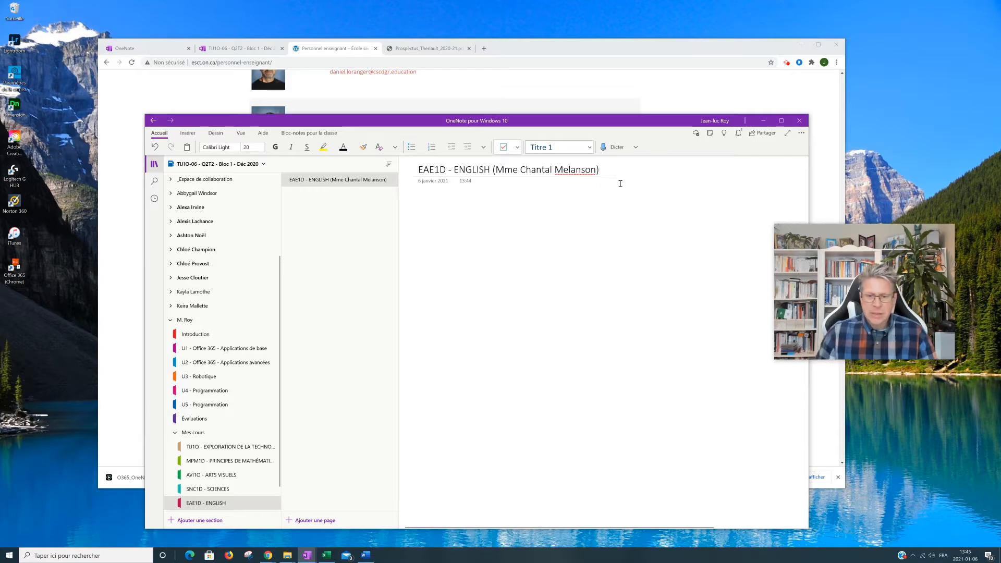
click(492, 170)
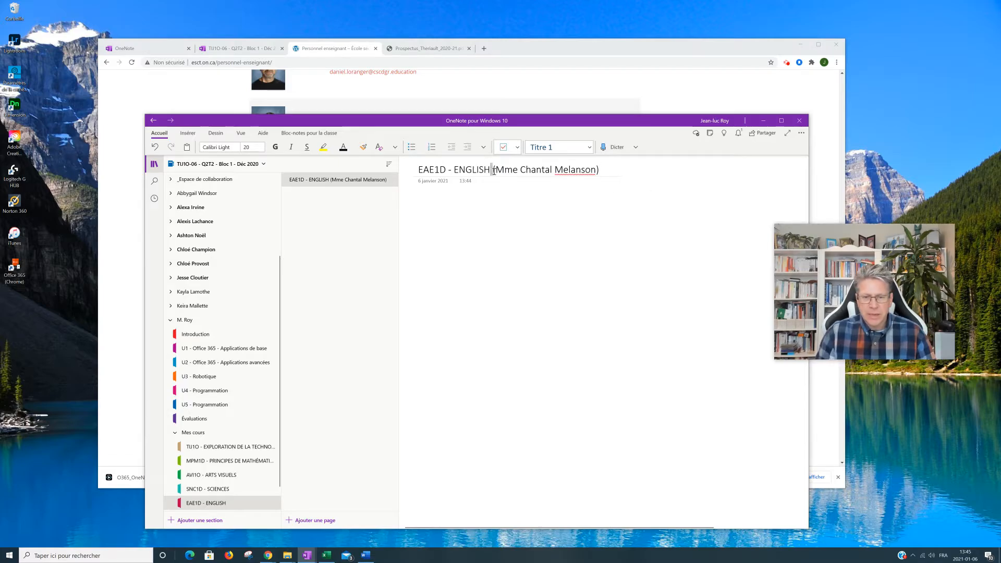
Write "Quadrimestre 3 - Bloc 1" in the body of the English page
click(431, 203)
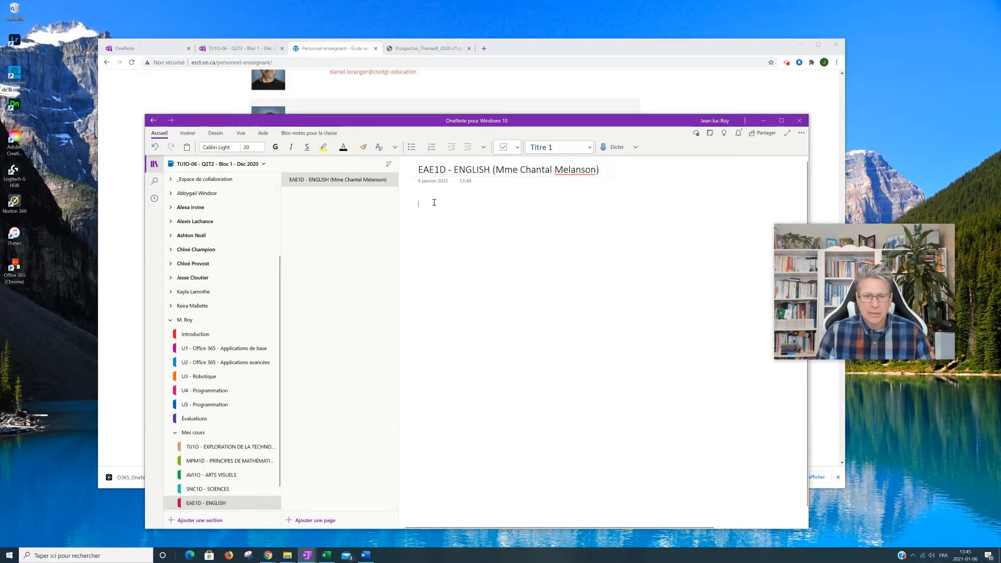
text(Quadrim)
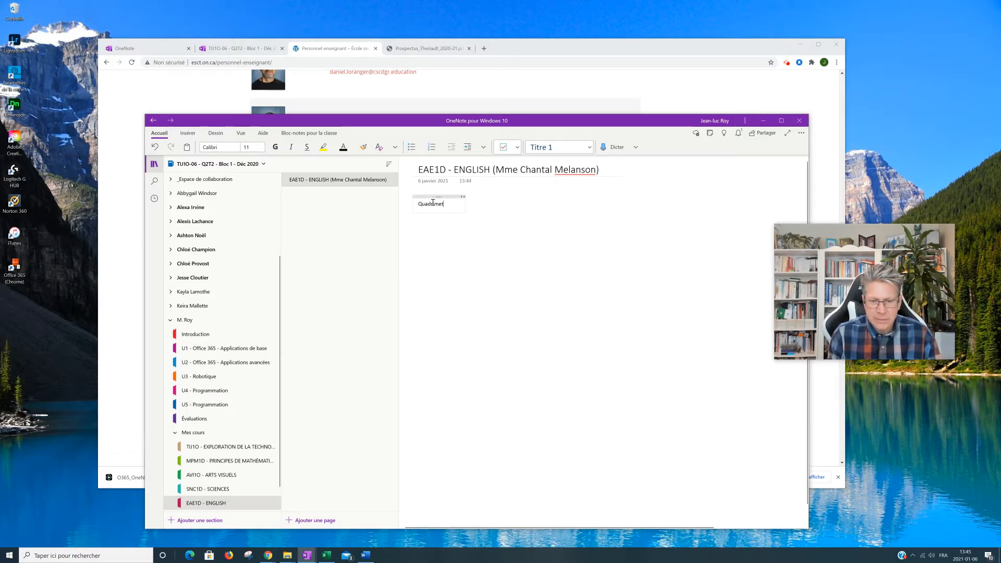
text(estre 3 - Blo)
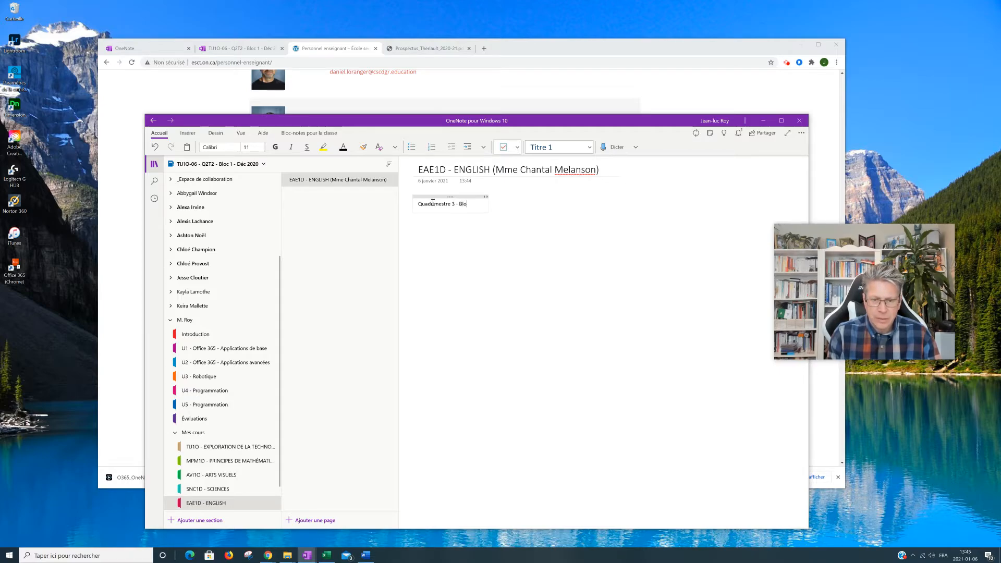
key(Return)
key(Return)
key(Return)
key(Return)
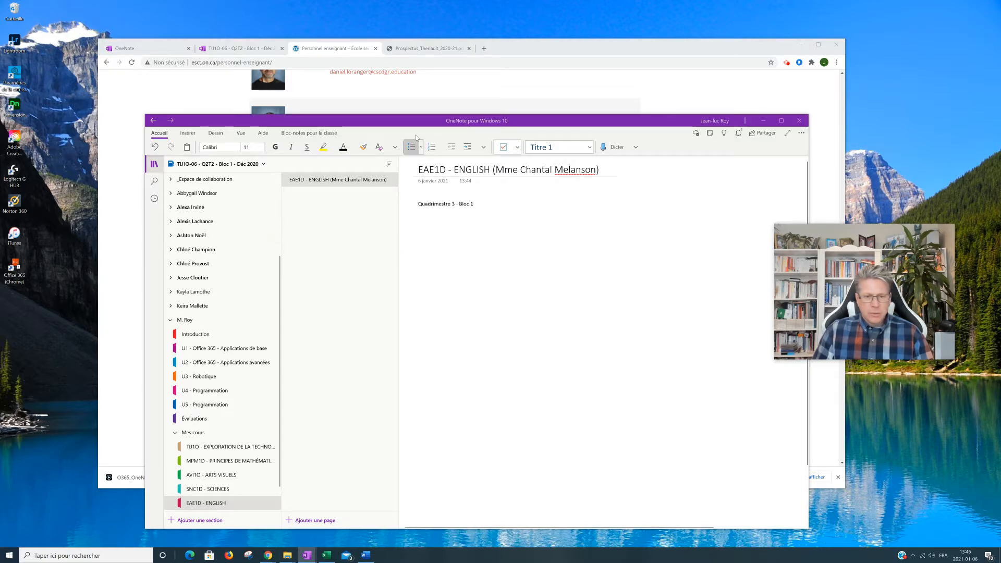
Switch to the course prospectus PDF in the browser and copy the course line "PPM1O - VIE ACTIVE ET SANTÉ (garçons)"
click(417, 49)
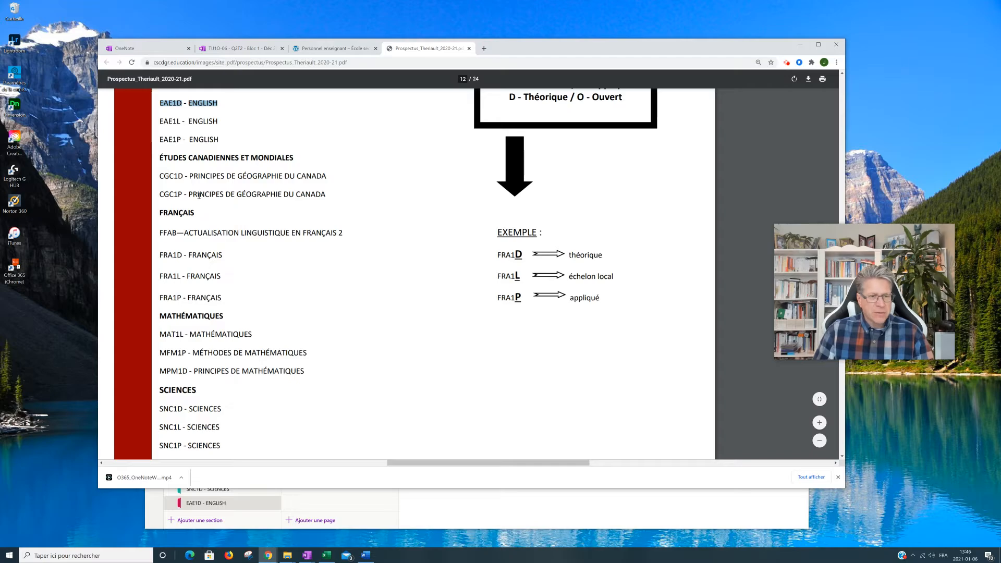
scroll(198, 196, down, 2)
scroll(198, 196, up, 5)
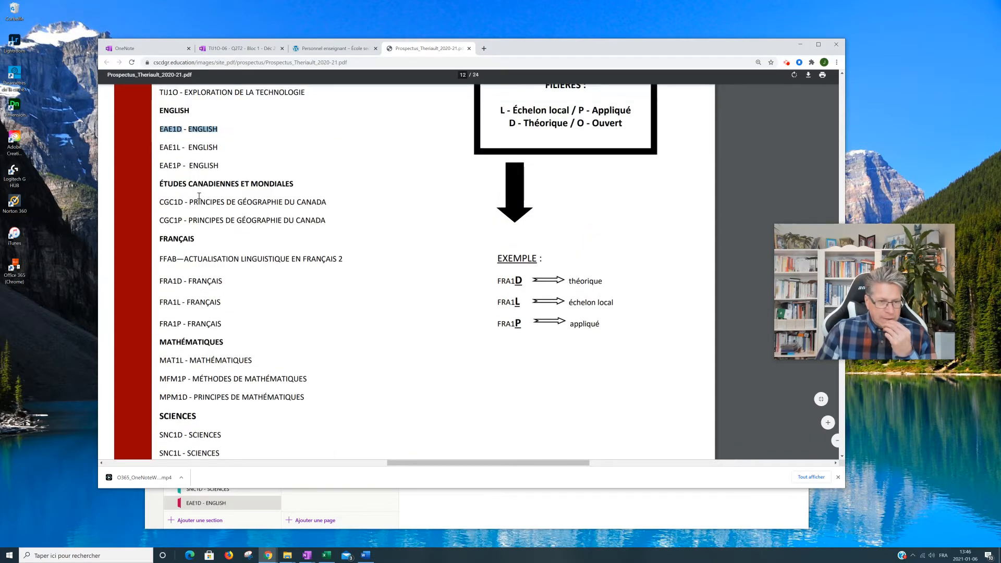
scroll(198, 195, up, 1)
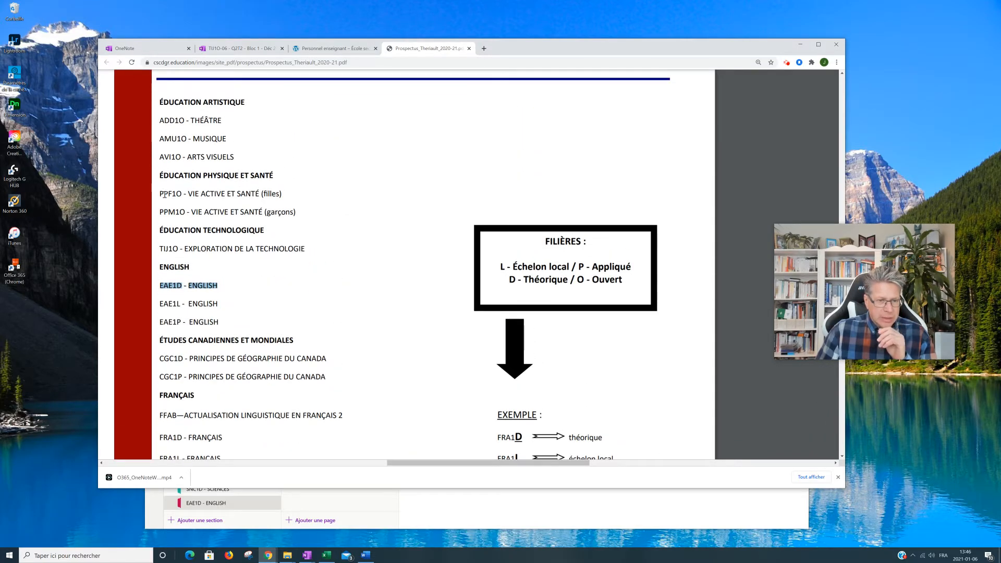
drag(283, 193, 168, 193)
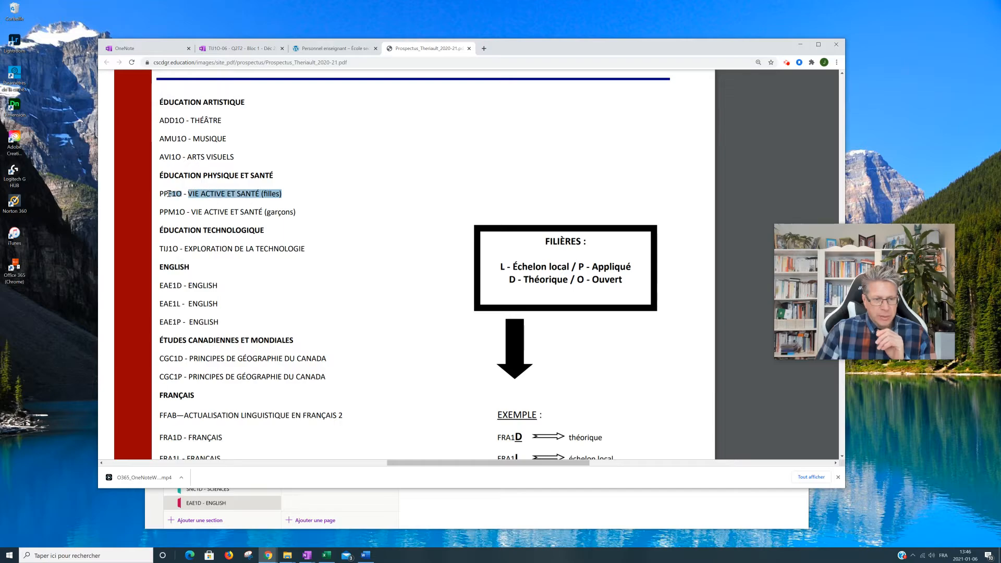
drag(300, 212, 162, 211)
key(ctrl+c)
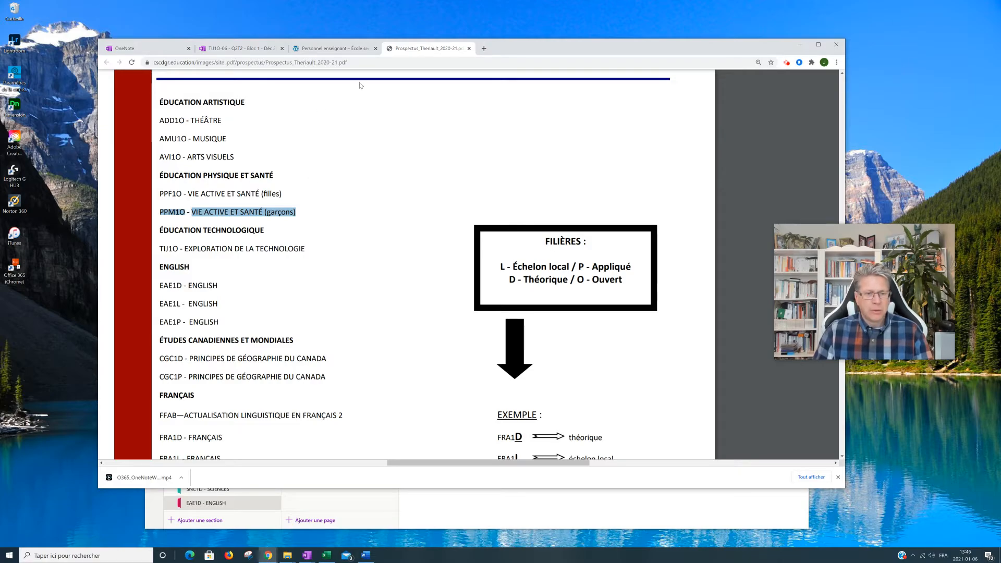
Back in OneNote, add a section under "Mes cours" named "PPM1O - VIE ACTIVE ET SANTÉ (garçons)" from the copied text
click(652, 527)
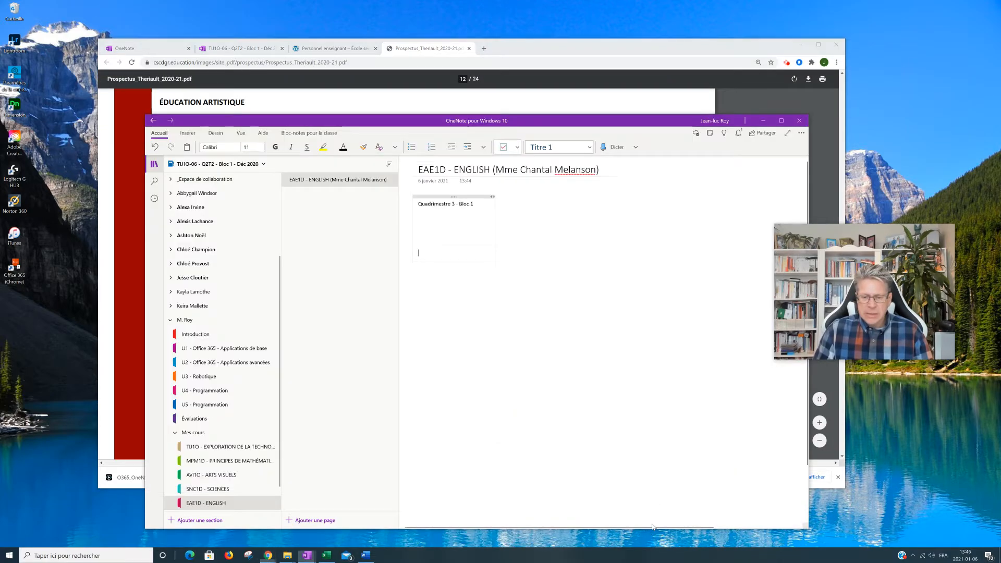
click(207, 521)
key(ctrl+v)
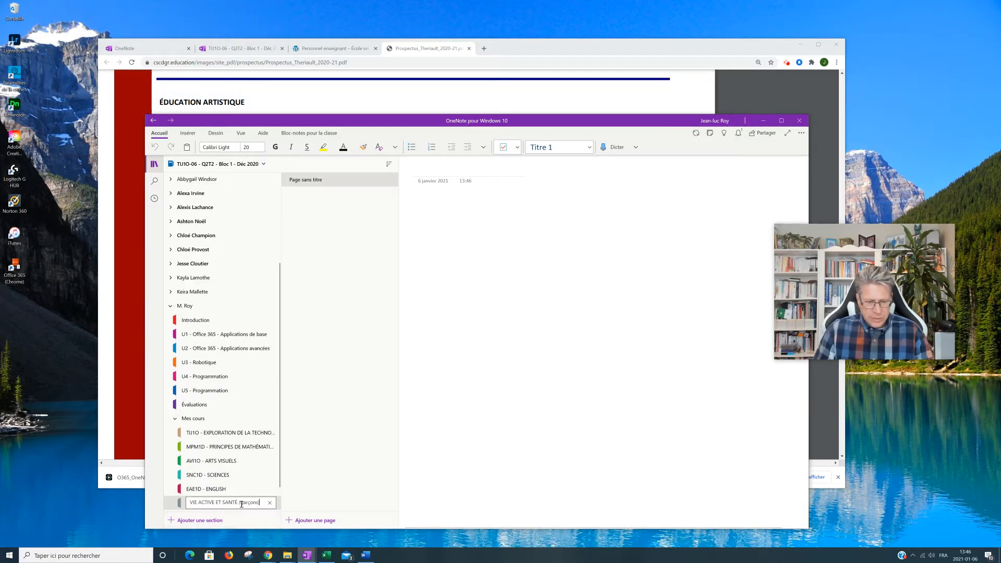
key(Return)
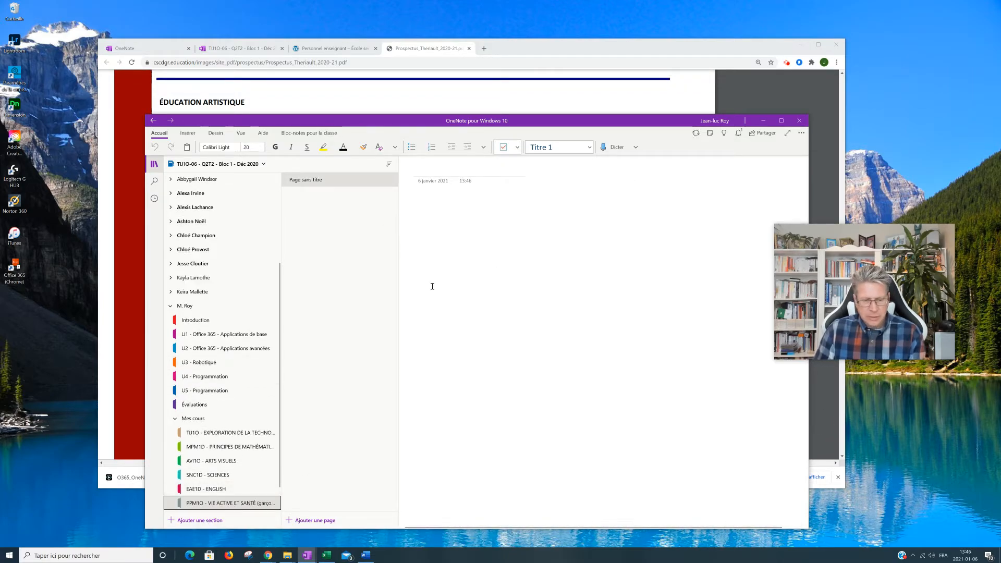
Title the new section's first page "PPM1O - VIE ACTIVE ET SANTÉ (garçons)" followed by an opening parenthesis
click(467, 168)
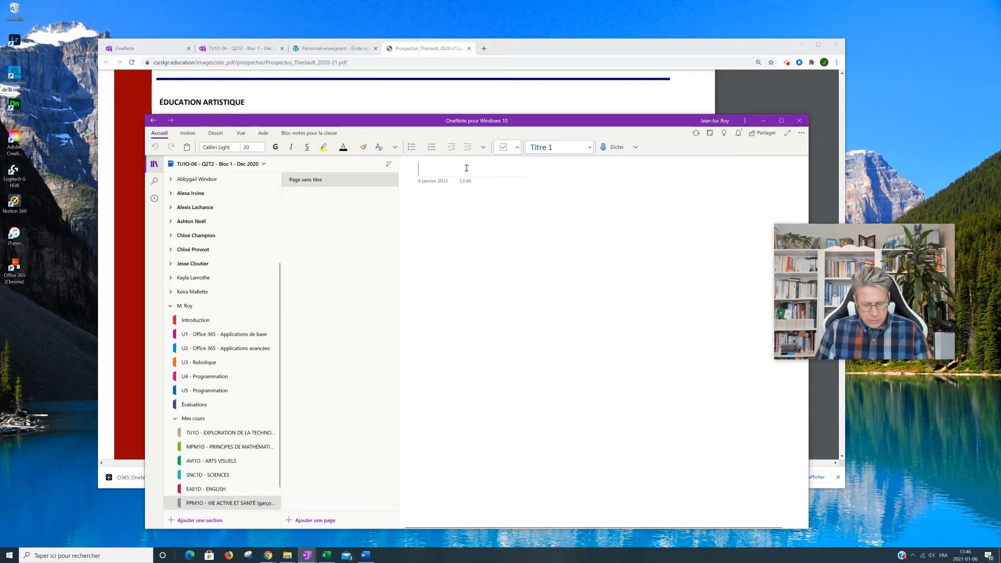
text(PPM1O - VIE ACTIVE ET SANTÉ (garçons))
text(()
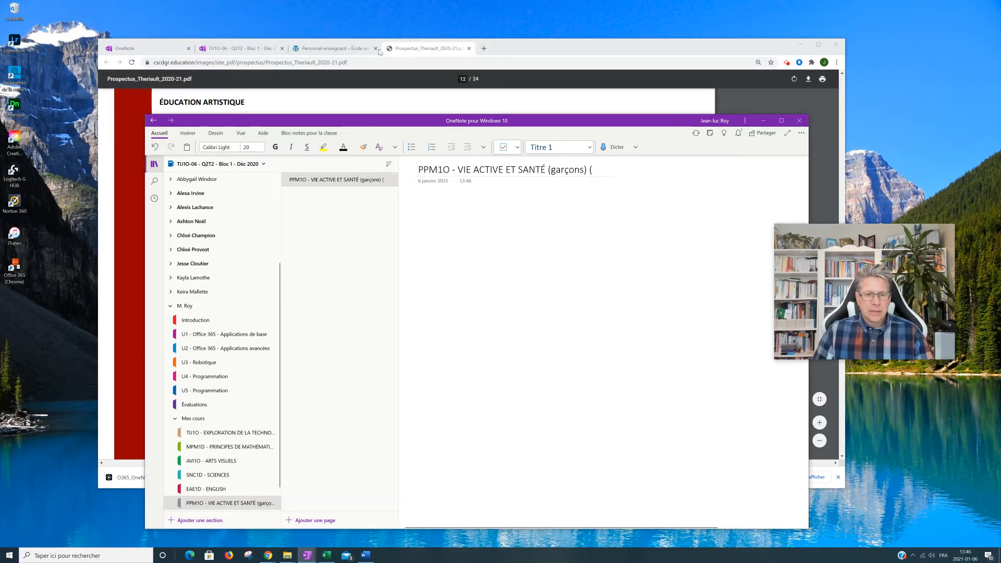
Copy the physical education teacher's title and name from the teaching staff page in the browser and return to the OneNote PPM1O page
click(333, 48)
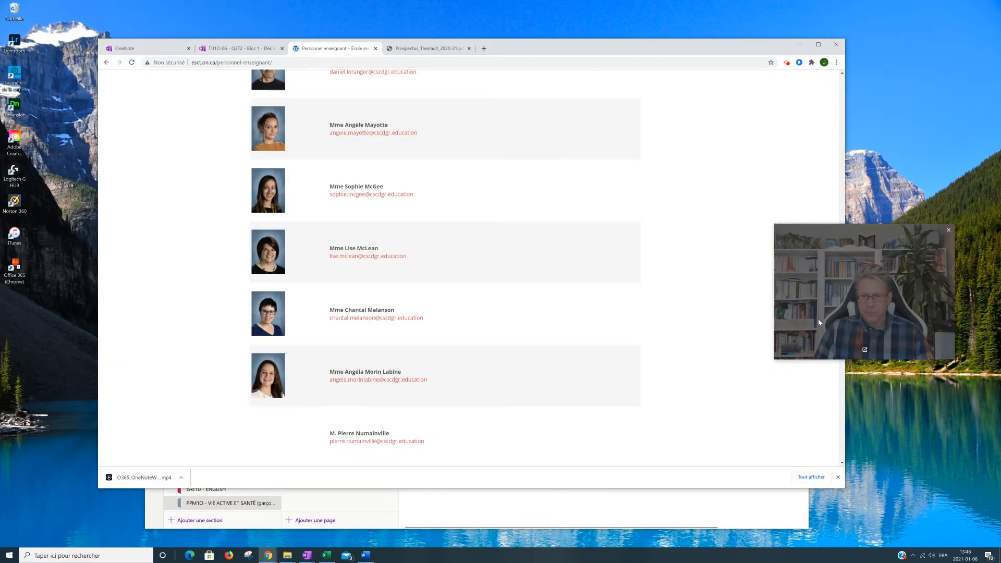
scroll(557, 345, down, 5)
scroll(452, 339, down, 10)
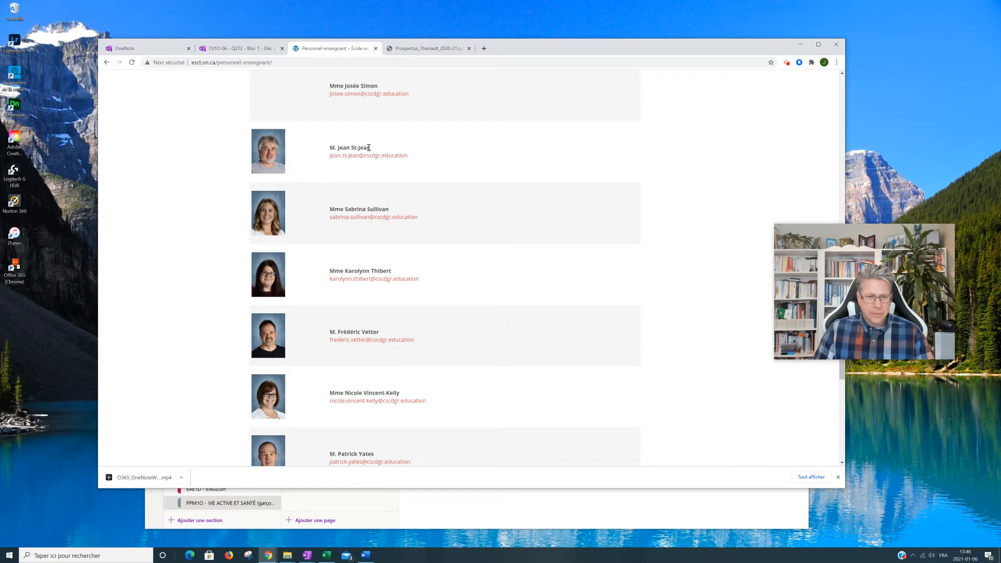
drag(370, 147, 328, 150)
key(ctrl+c)
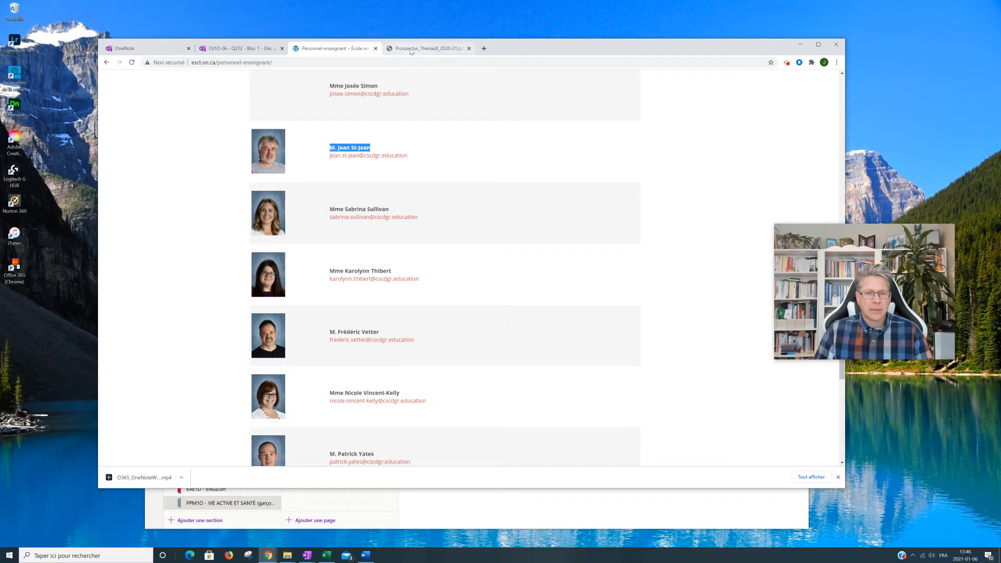
click(554, 528)
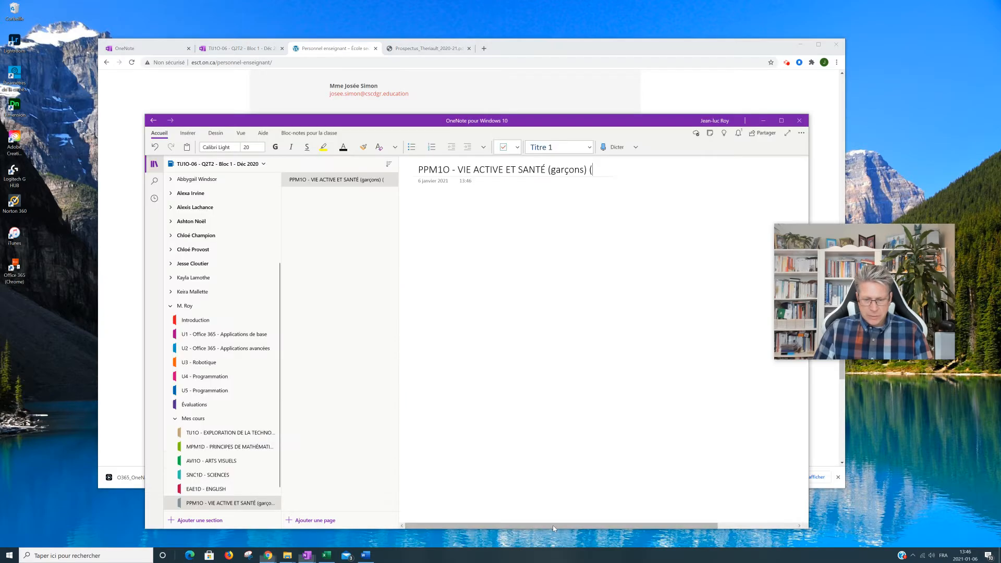
Paste the physical education teacher's title and name as text only into the page title and close the parenthesis
right_click(605, 175)
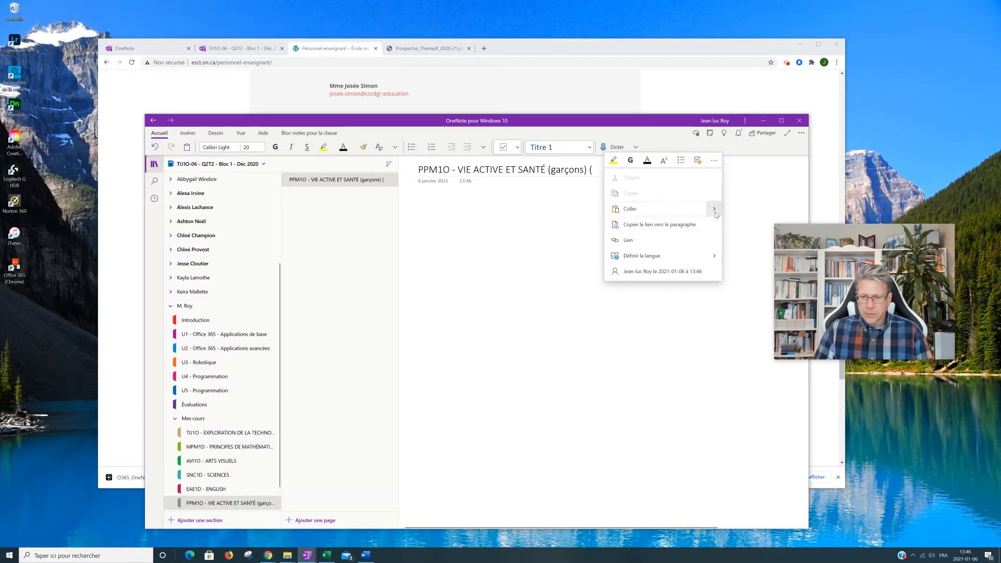
mouse_move(629, 209)
click(568, 258)
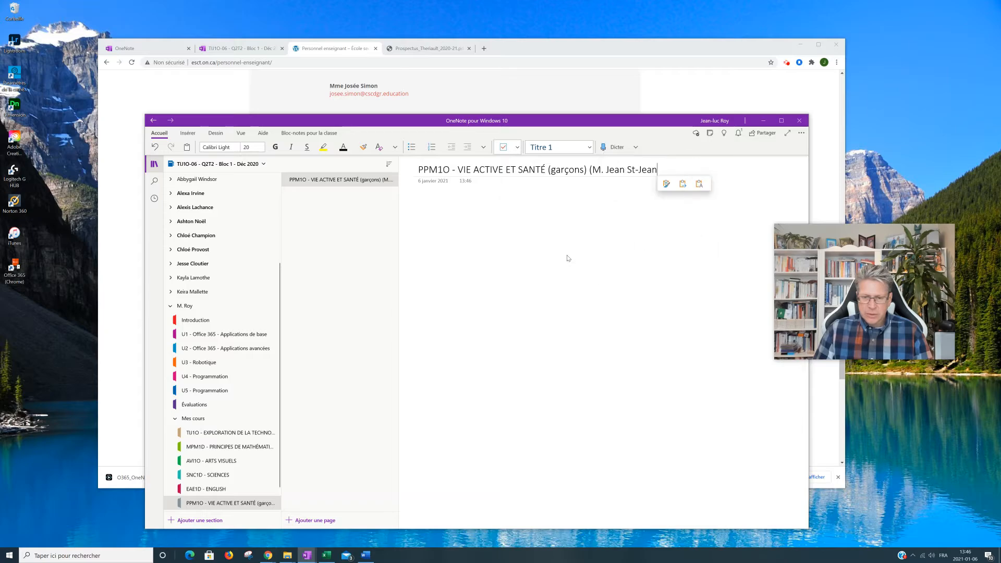
text())
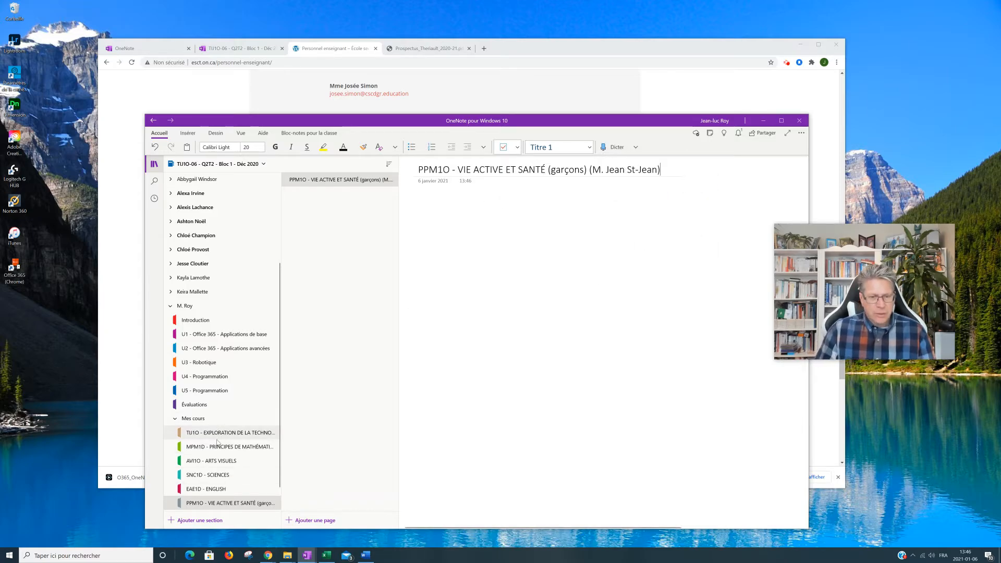
Write "Quadrimestre 3 - Bloc 2" and, on a line below, "Local 118" in the body of the PPM1O page
click(423, 210)
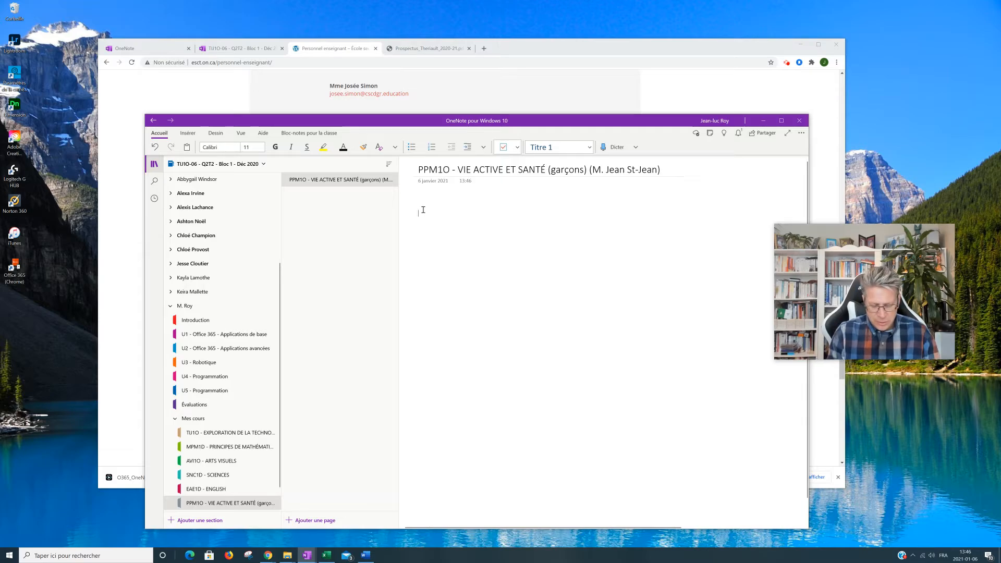
text(Quadr)
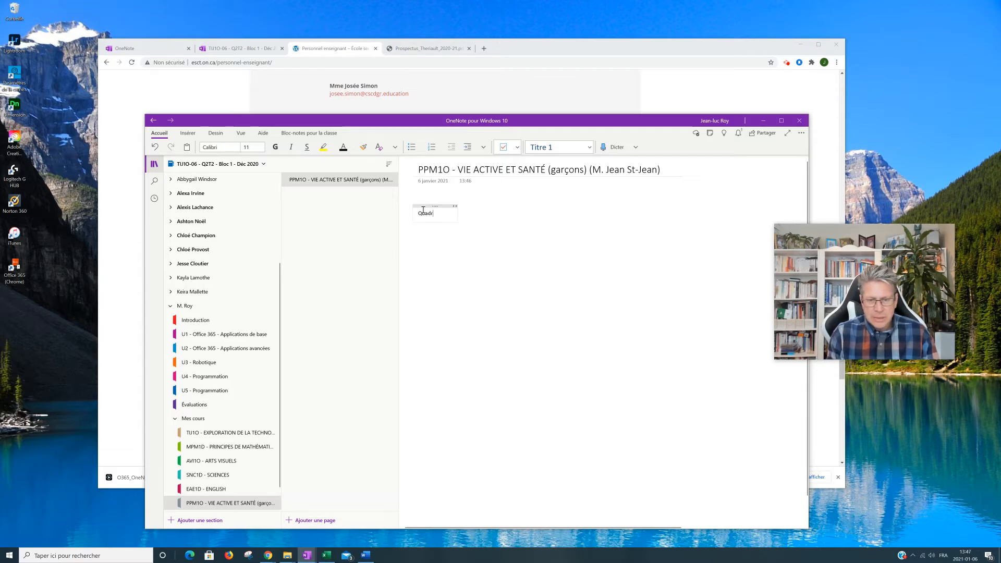
text(3 - Bloc)
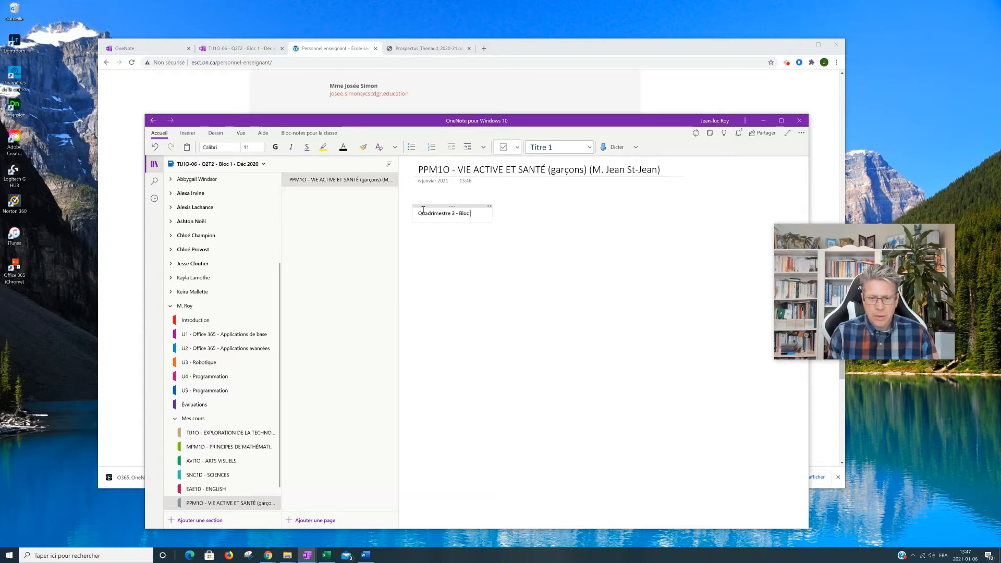
text( 2)
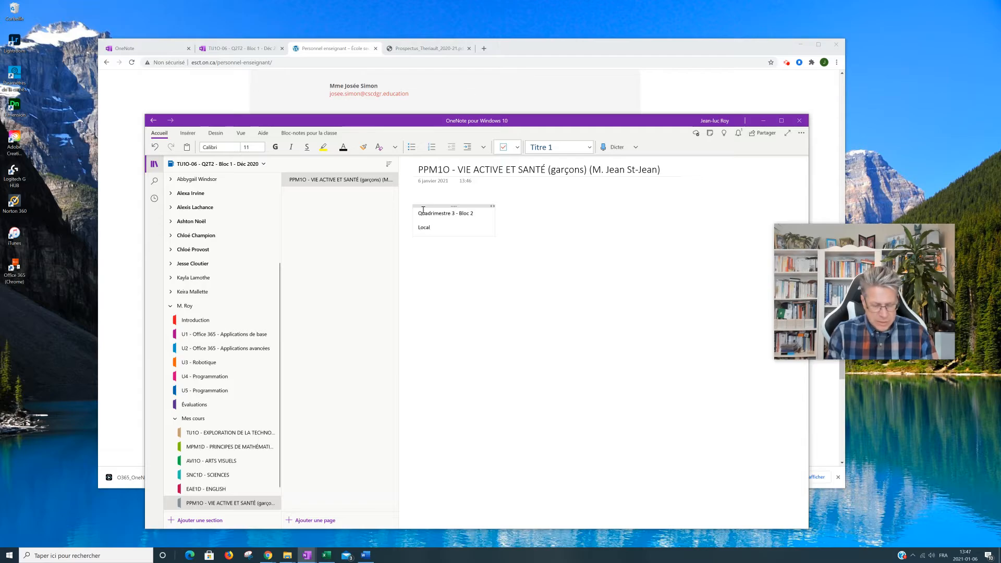
text(18)
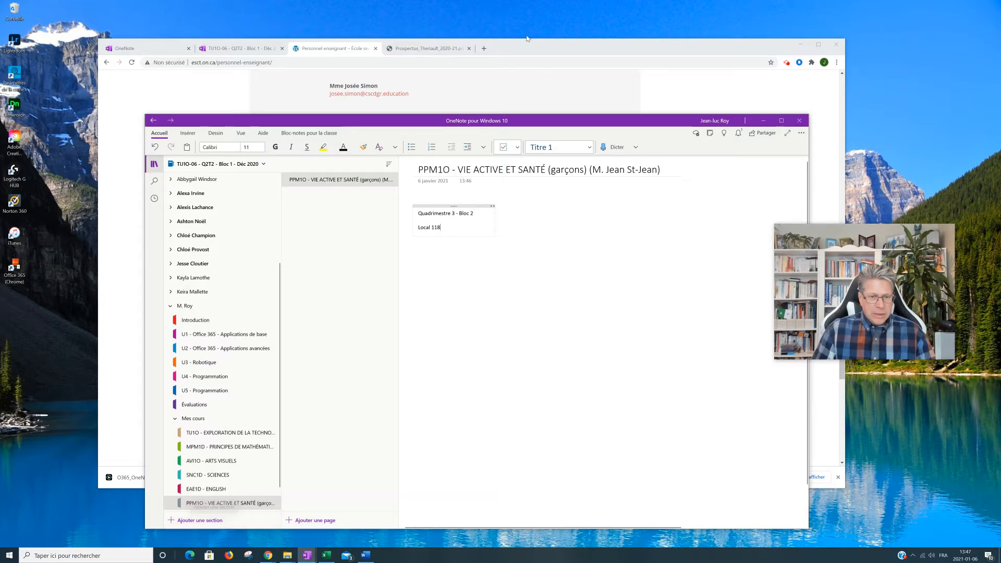
Copy the course line "CGC1D - PRINCIPES DE GÉOGRAPHIE DU CANADA" from the prospectus PDF in the browser
click(432, 51)
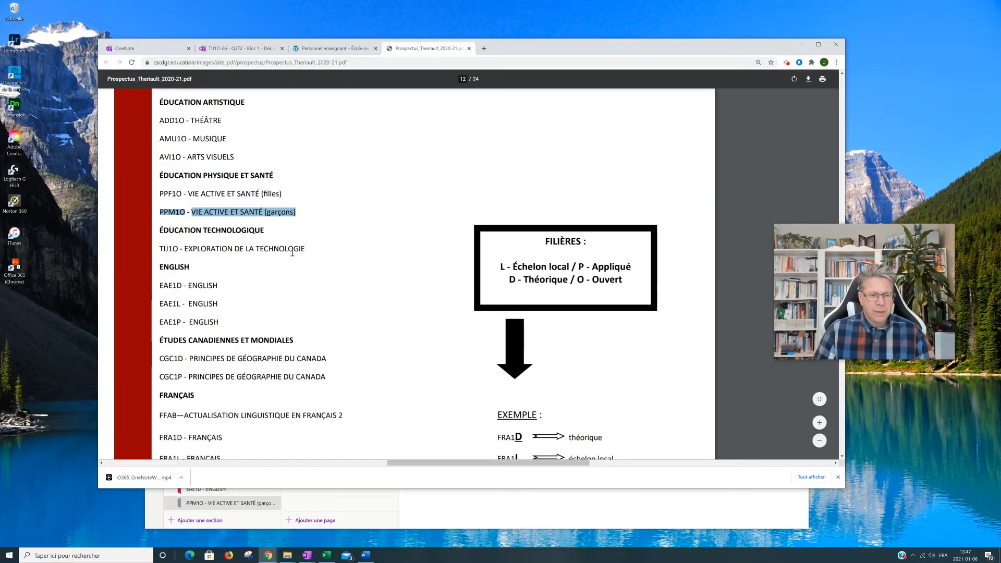
click(295, 268)
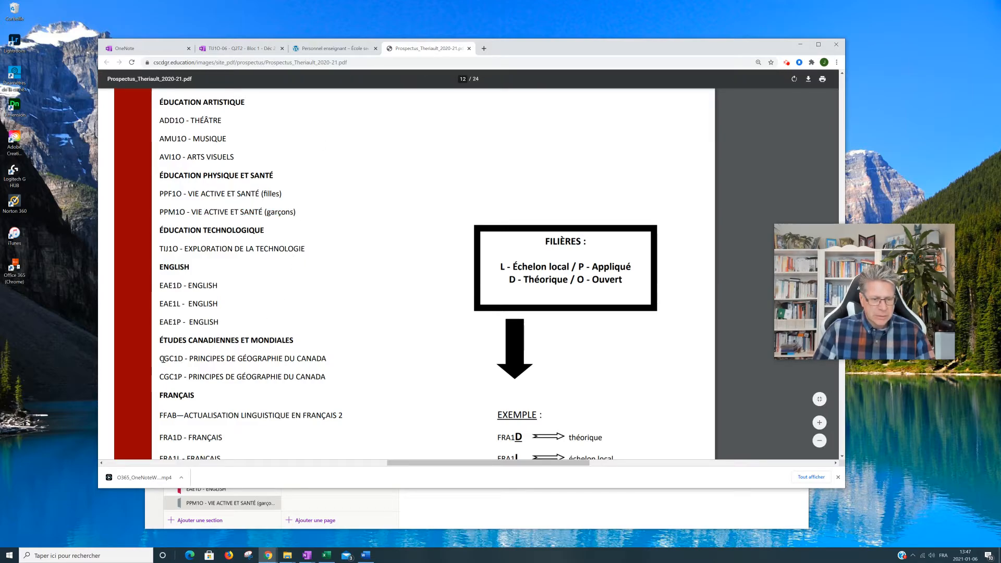
drag(160, 358, 323, 359)
key(ctrl+c)
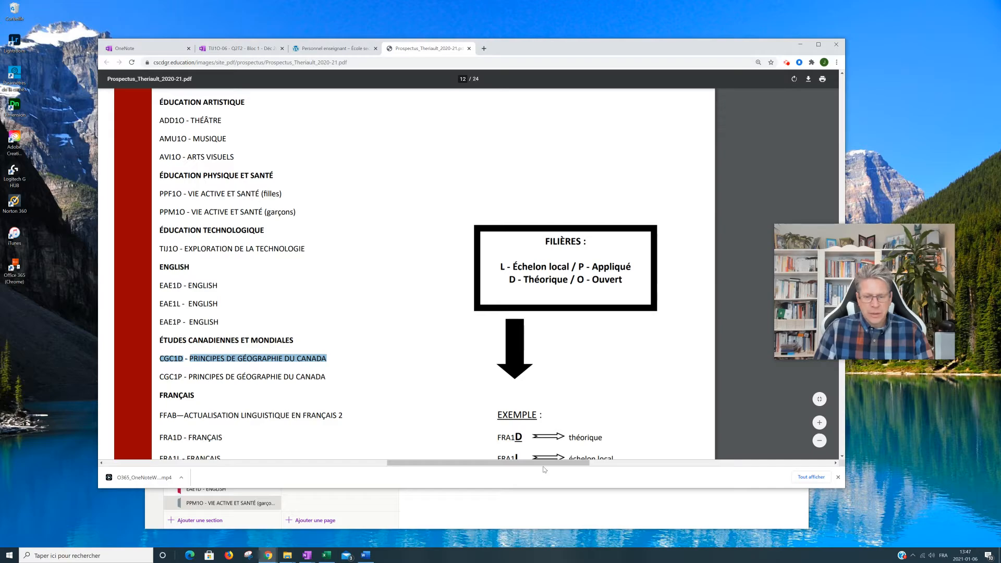
Return to OneNote and add a section under "Mes cours" named "CGC1D - PRINCIPES DE GÉOGRAPHIE DU CANADA" from the copied text
click(559, 503)
click(221, 524)
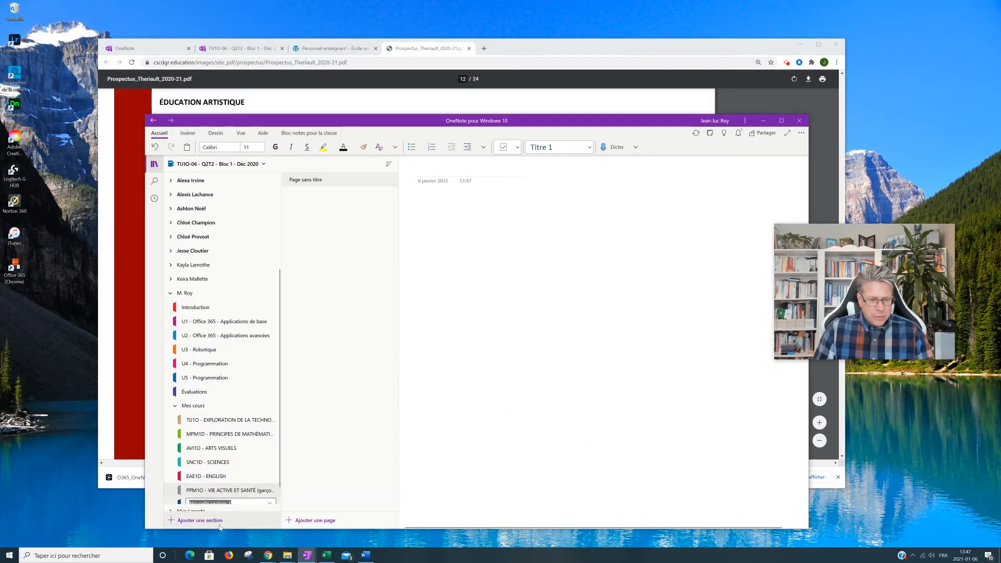
key(ctrl+v)
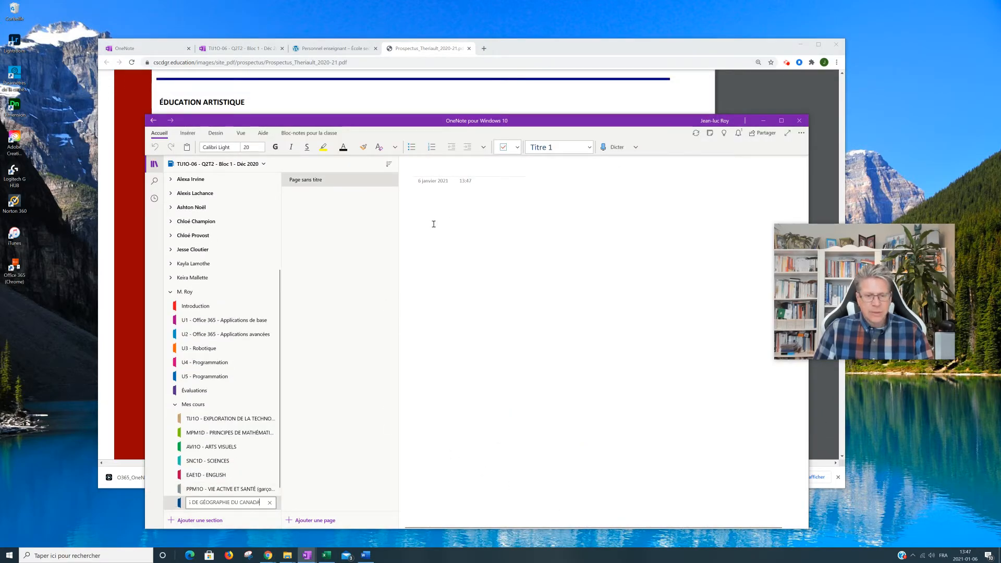
Title the geography section's first page "CGC1D - PRINCIPES DE GÉOGRAPHIE DU CANADA" followed by an opening parenthesis
click(471, 167)
key(ctrl+v)
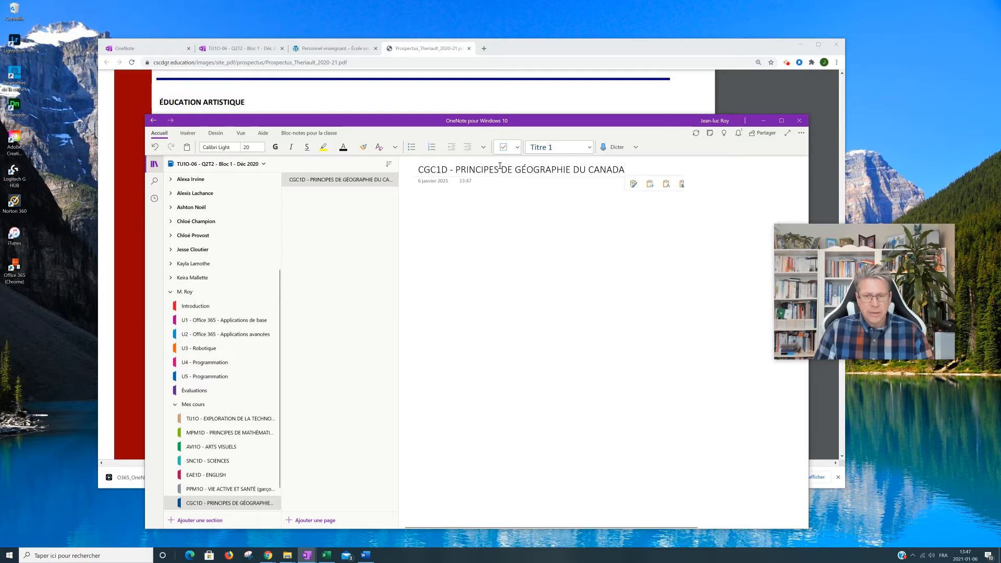
text(()
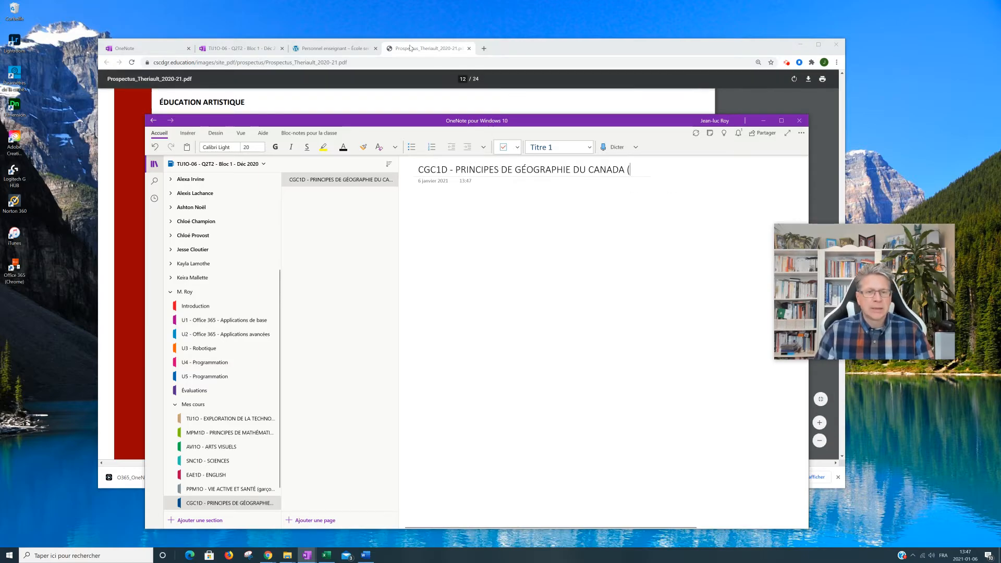
Copy the geography teacher's title and name from the teaching staff page in the browser and return to the OneNote CGC1D page
click(363, 50)
scroll(336, 210, down, 5)
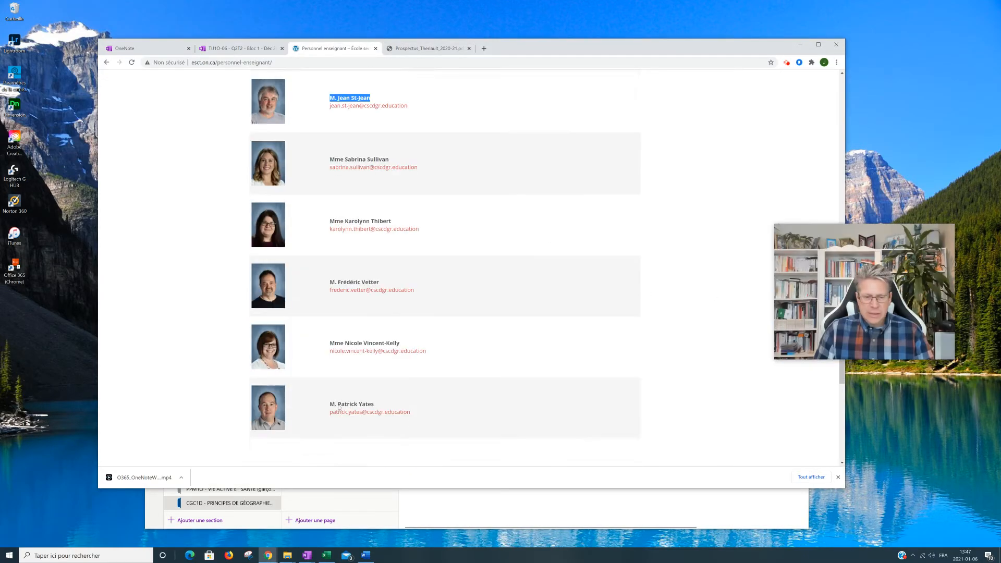
scroll(336, 210, up, 3)
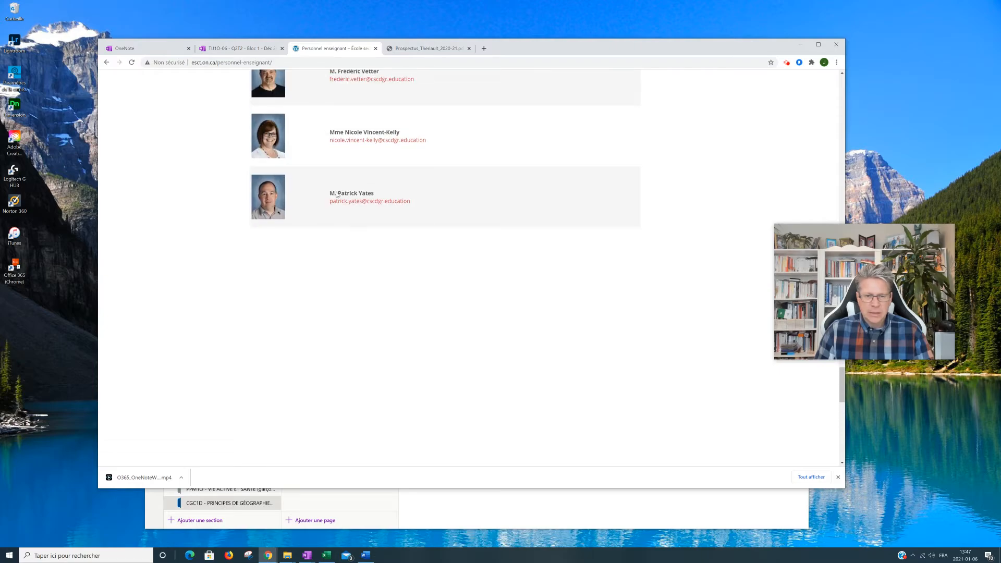
drag(331, 195, 374, 196)
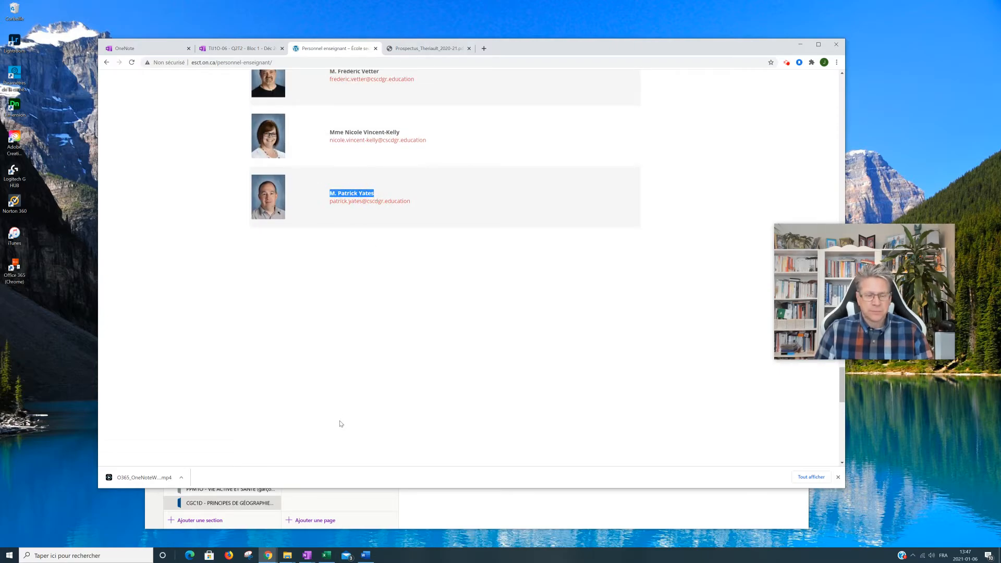
click(374, 515)
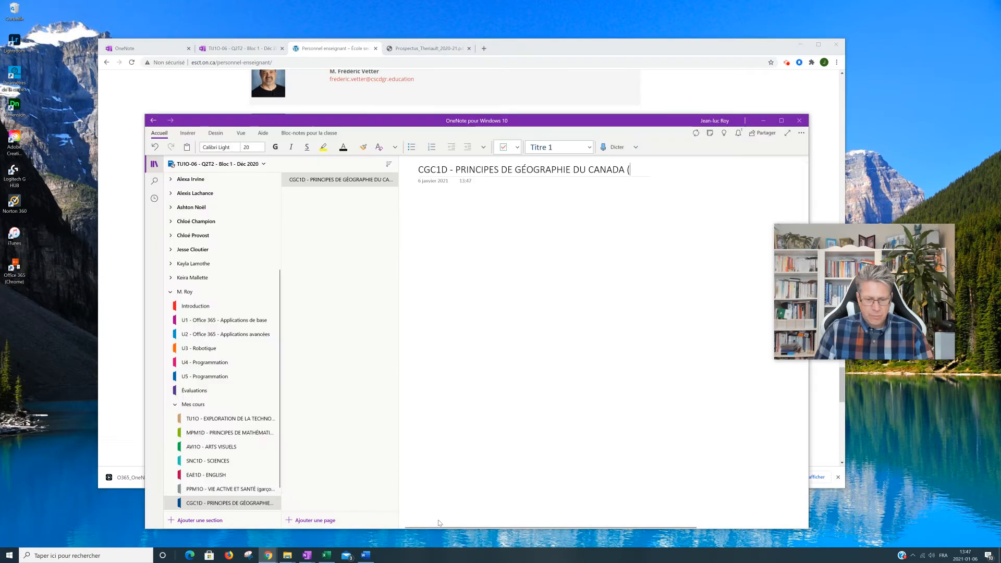
Complete the CGC1D page title with the copied teacher's name as text only, followed by a closing parenthesis
right_click(632, 171)
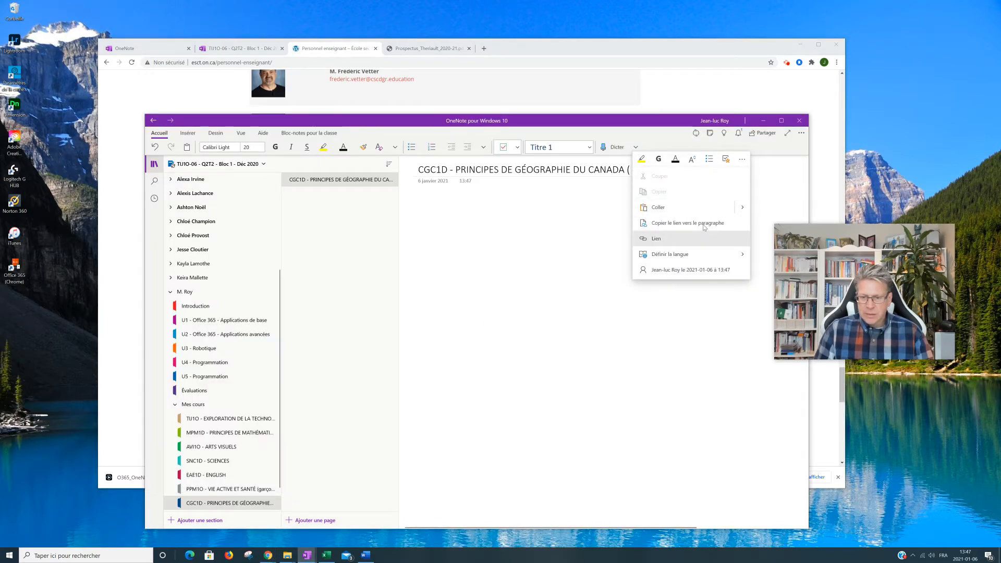
mouse_move(660, 207)
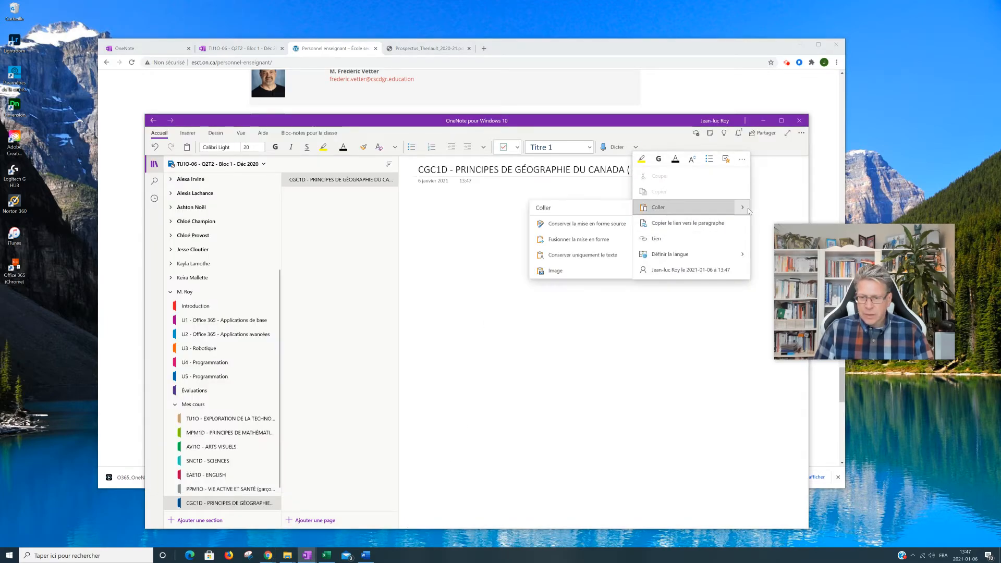
click(582, 255)
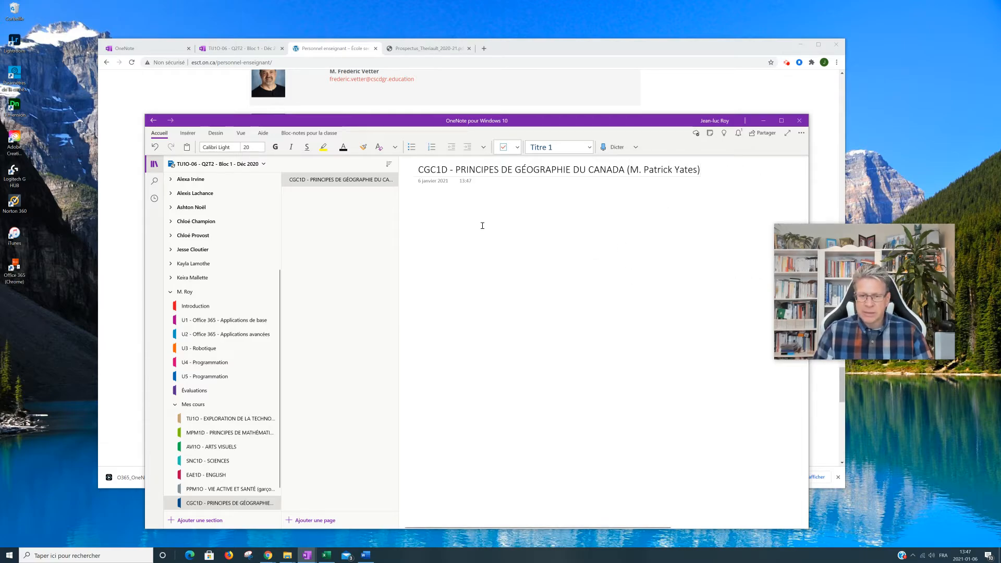
Write "Quadrimestre 4 - Bloc 1" and "Local 315" in the body of the CGC1D page, separated by a blank line
click(502, 231)
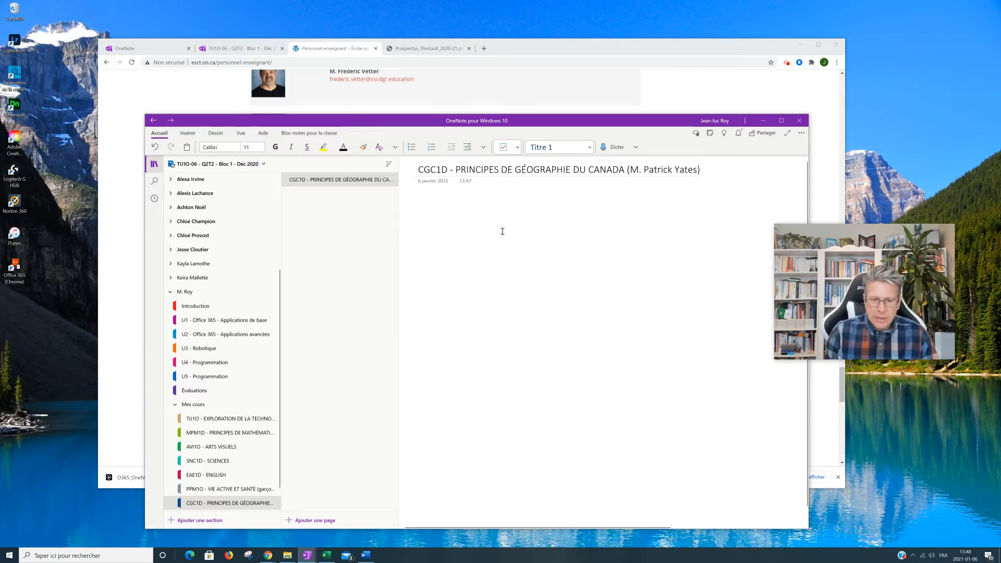
text(Quat)
key(BackSpace)
text(drimestre 4 - Bloc )
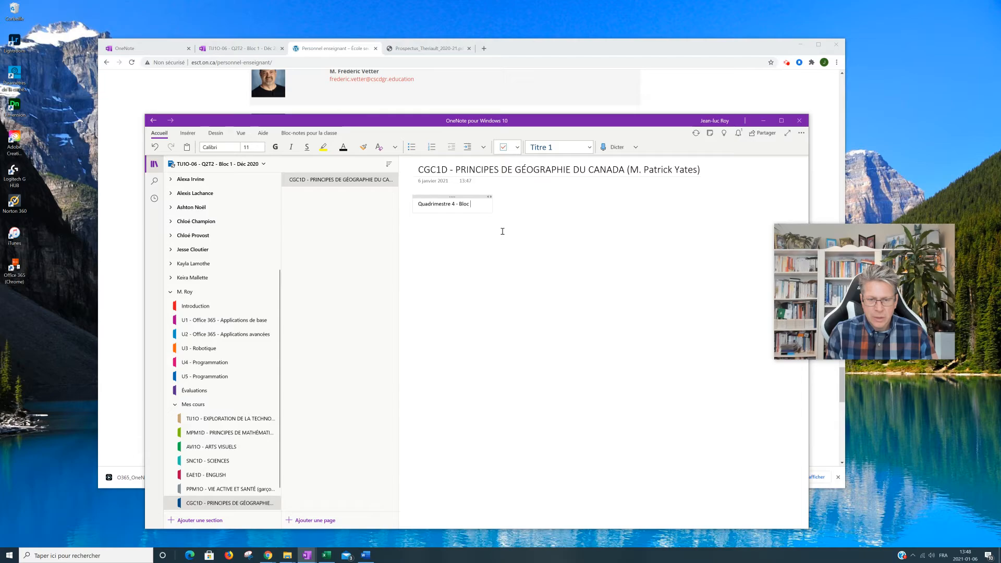
text(1)
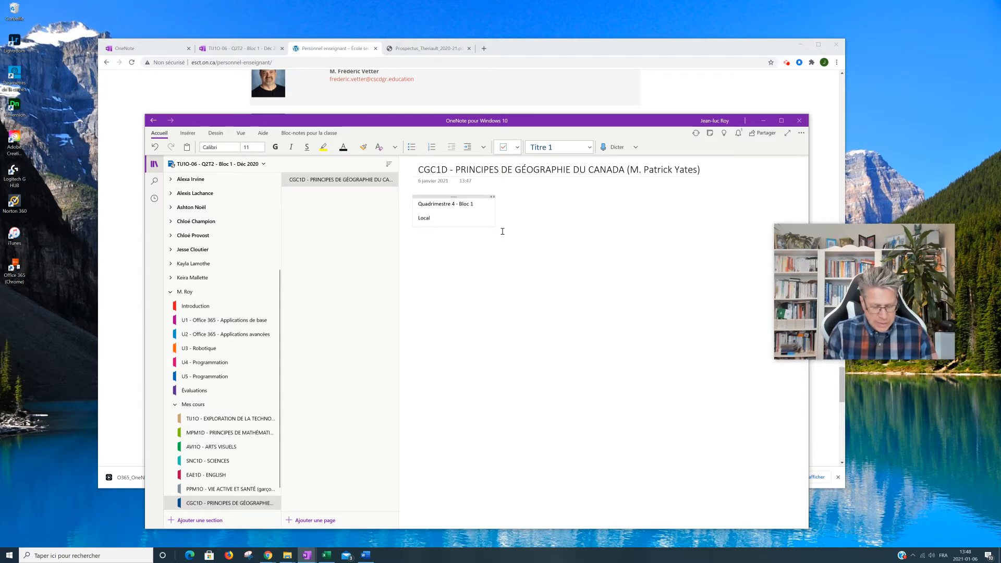
key(BackSpace)
key(BackSpace)
text(315)
key(Return)
key(Return)
key(Return)
key(Return)
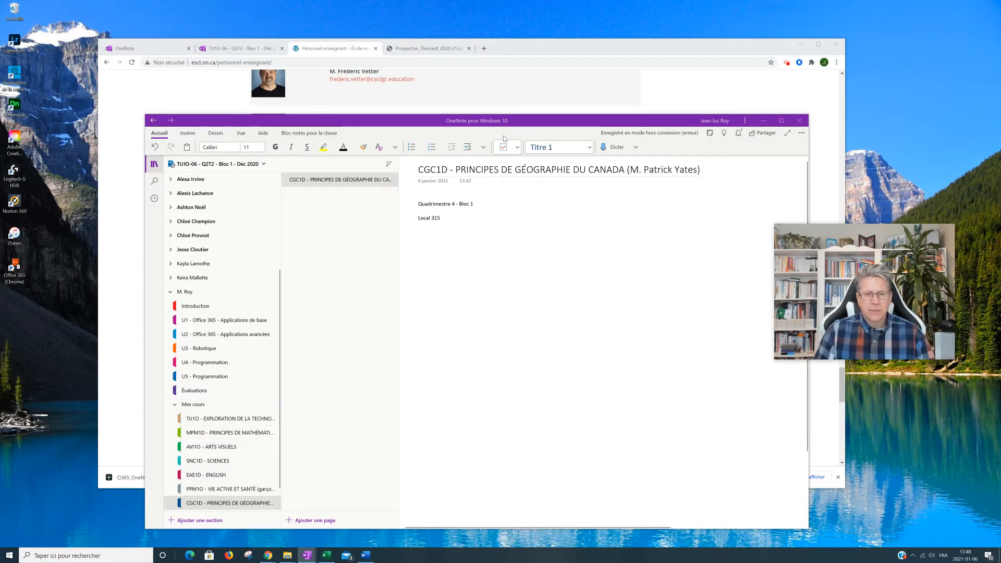
Copy the course line "FRA1D - FRANÇAIS" from the prospectus PDF in the browser
click(437, 49)
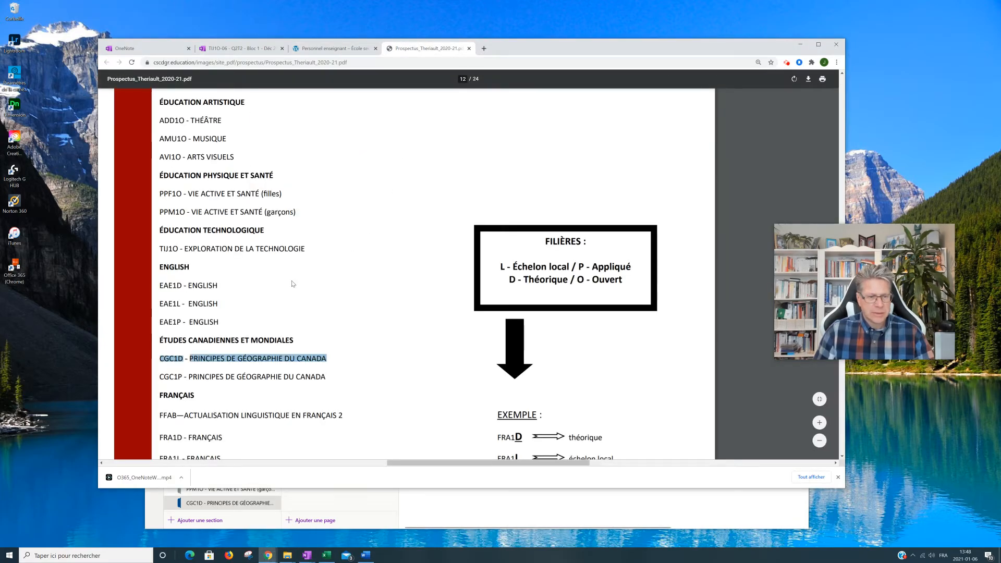
scroll(194, 210, down, 4)
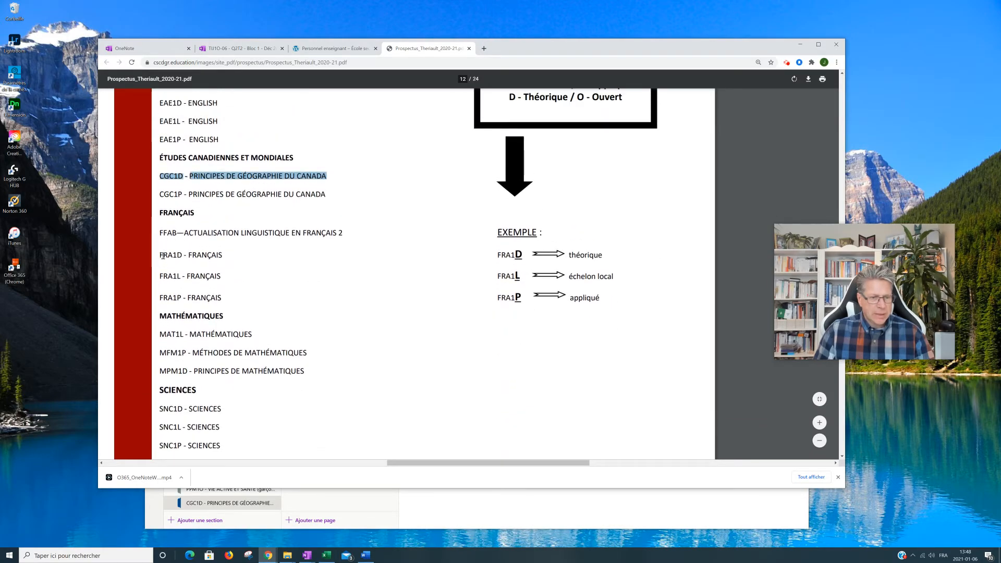
drag(161, 256, 224, 257)
key(ctrl+c)
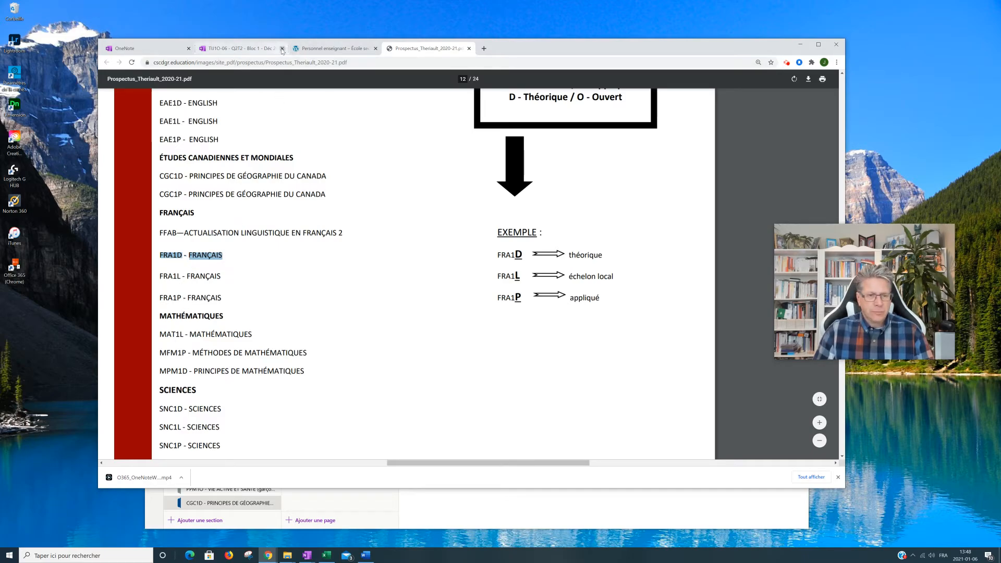
Return to OneNote, add a section under "Mes cours" named "FRA1D - FRANÇAIS" and give its first page the same title
click(573, 504)
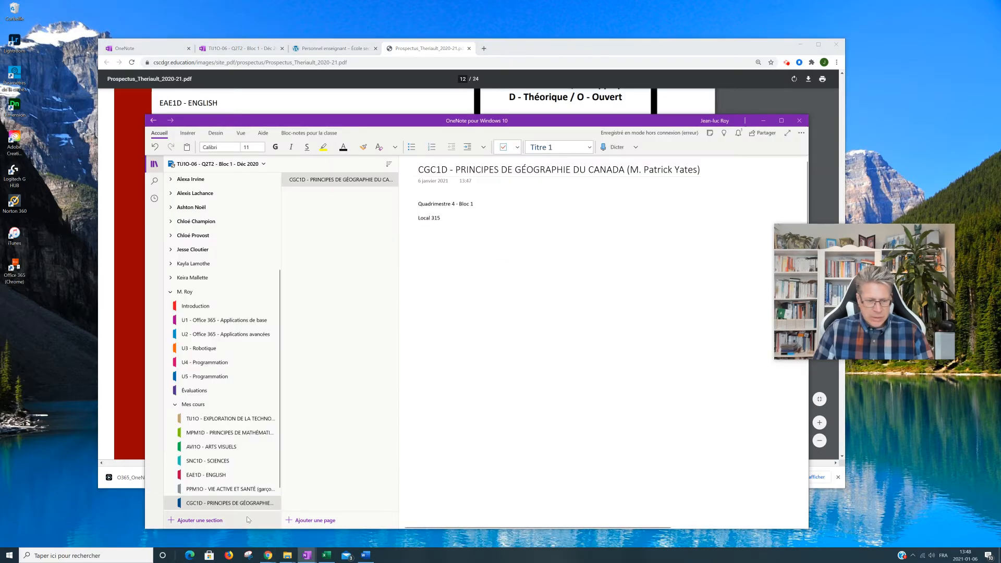
click(226, 520)
key(ctrl+v)
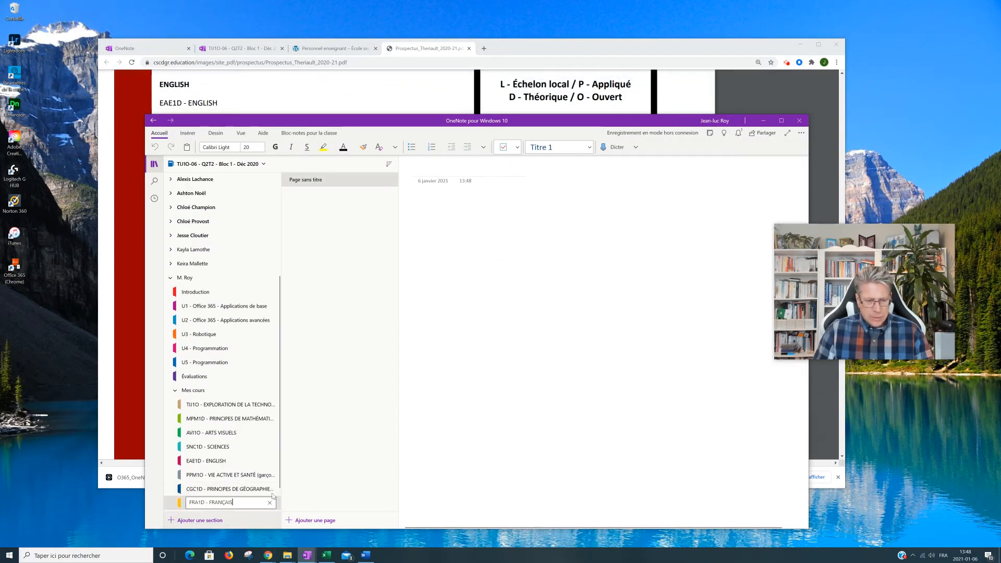
click(466, 167)
key(ctrl+v)
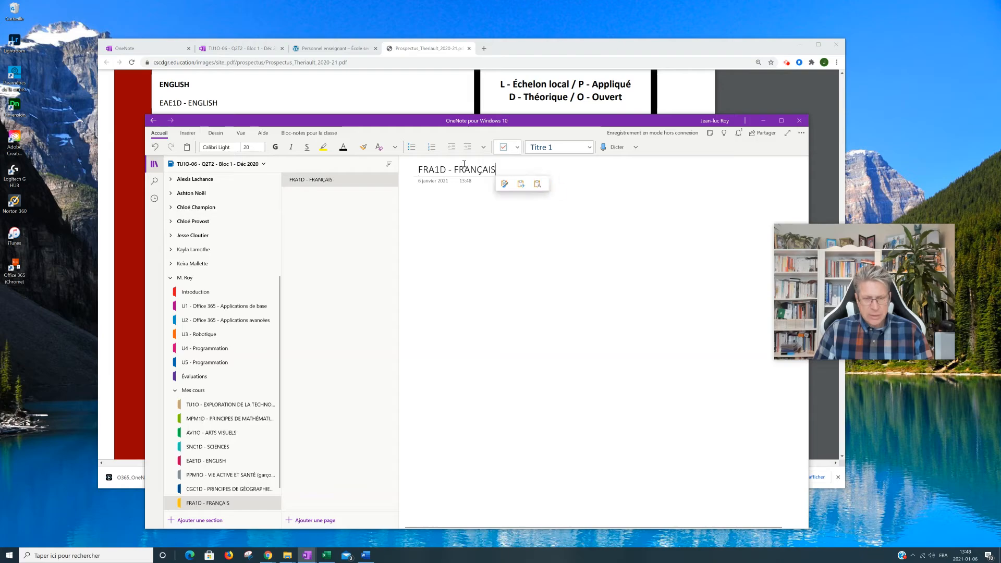
Copy the French teacher's title and name from the teaching staff page in the browser
click(334, 48)
scroll(538, 255, up, 4)
scroll(538, 254, up, 2)
scroll(538, 258, down, 2)
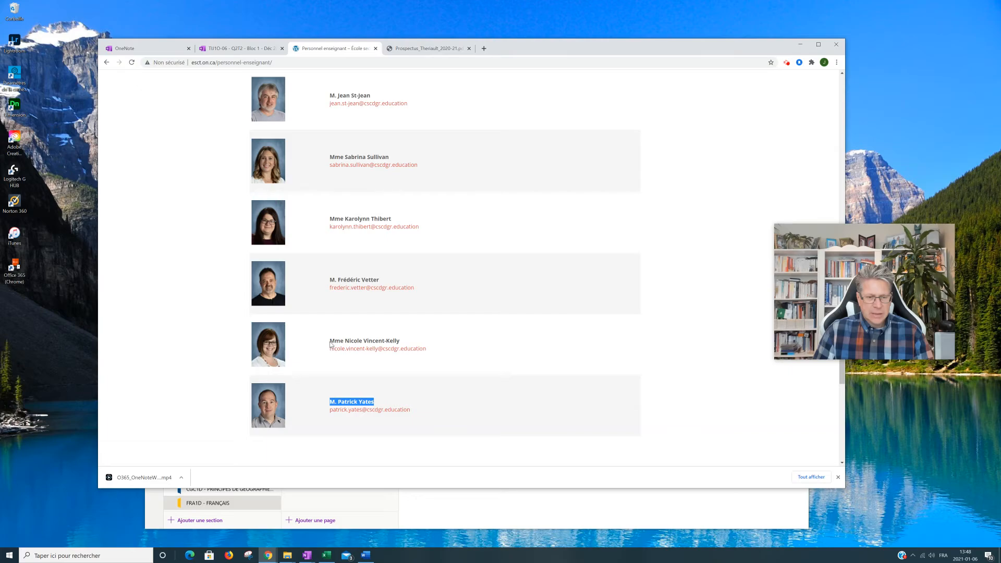
drag(331, 340, 402, 344)
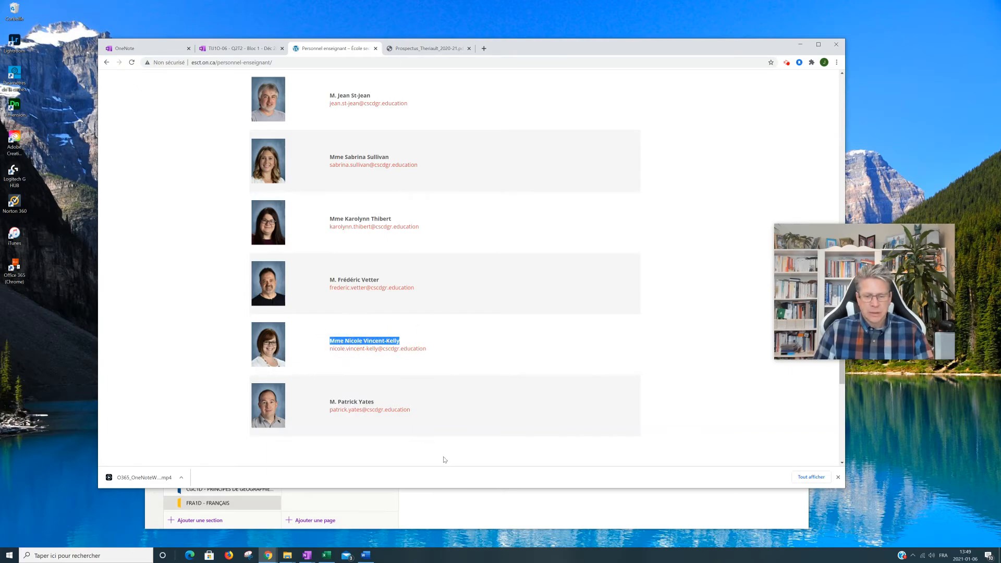
Return to OneNote and append the copied teacher's name, in parentheses and as text only, to the FRA1D page title
click(493, 518)
click(501, 171)
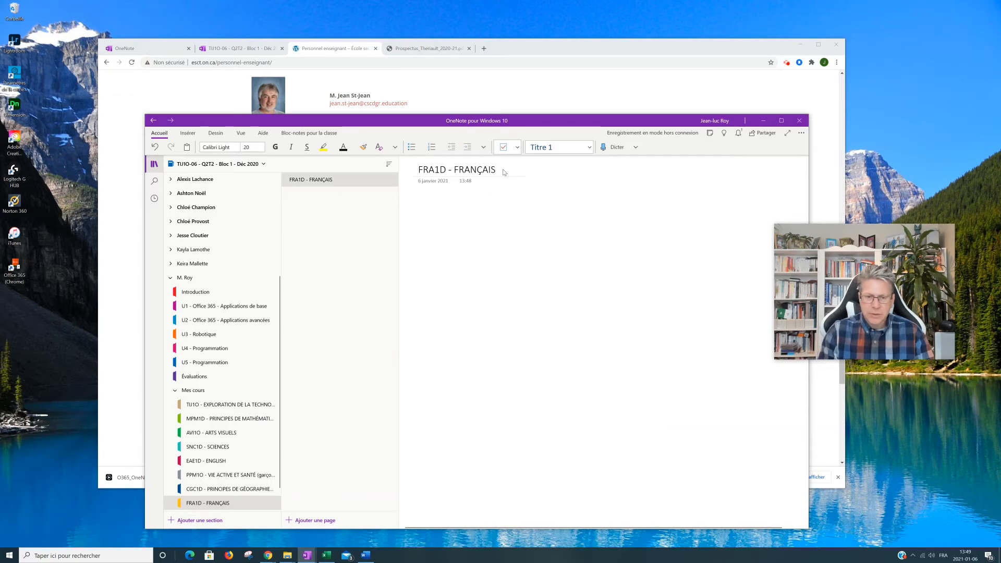
text(()
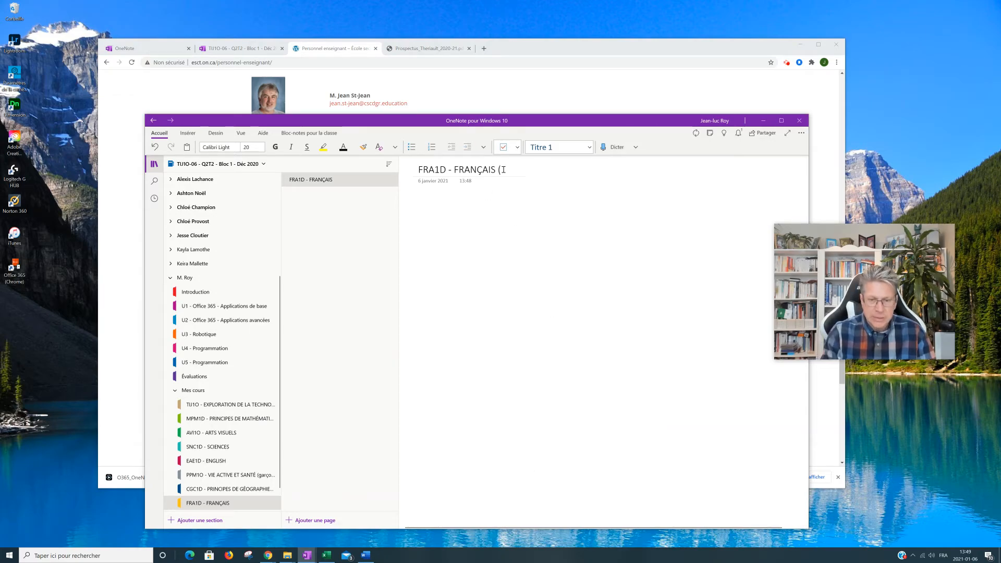
right_click(504, 172)
right_click(506, 174)
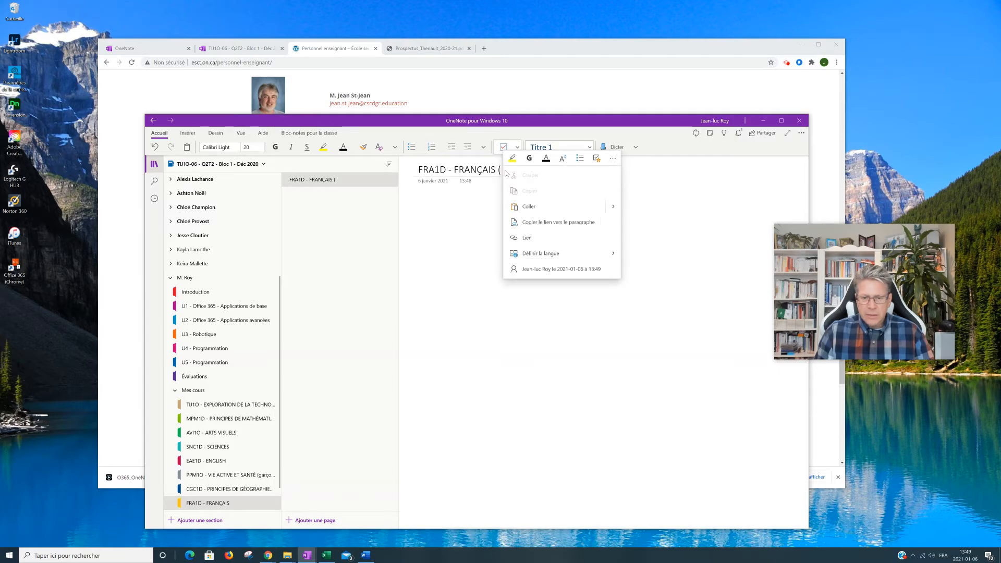
click(615, 205)
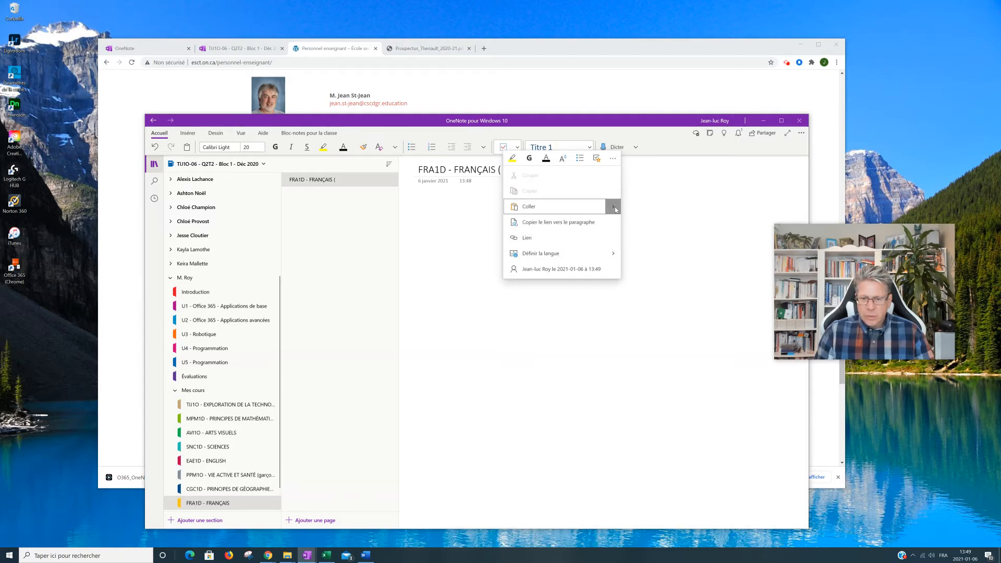
click(668, 255)
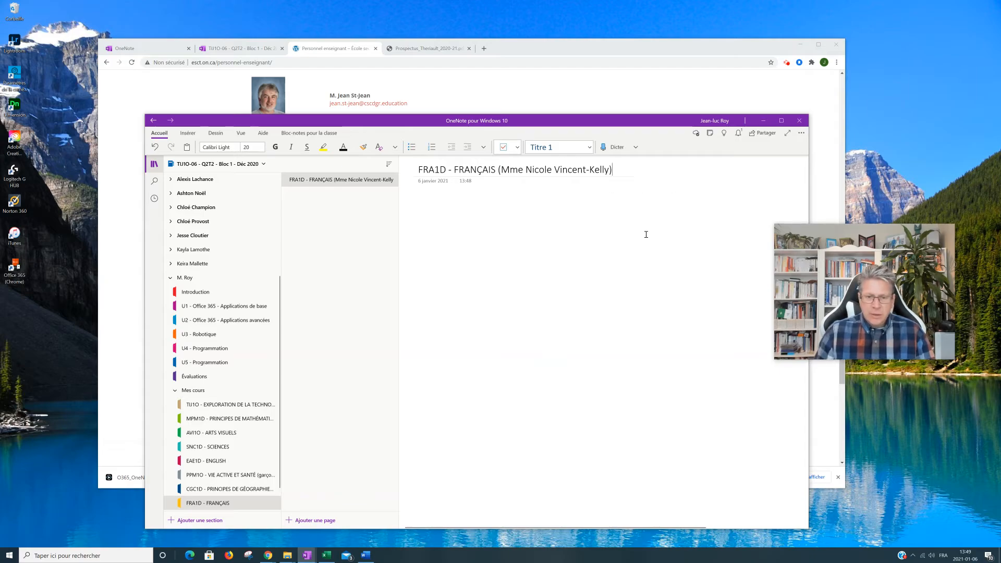
Write "Quadrimestre 4 - Bloc 2" and "Local 218" in the body of the FRA1D page, separated by a blank line
click(427, 205)
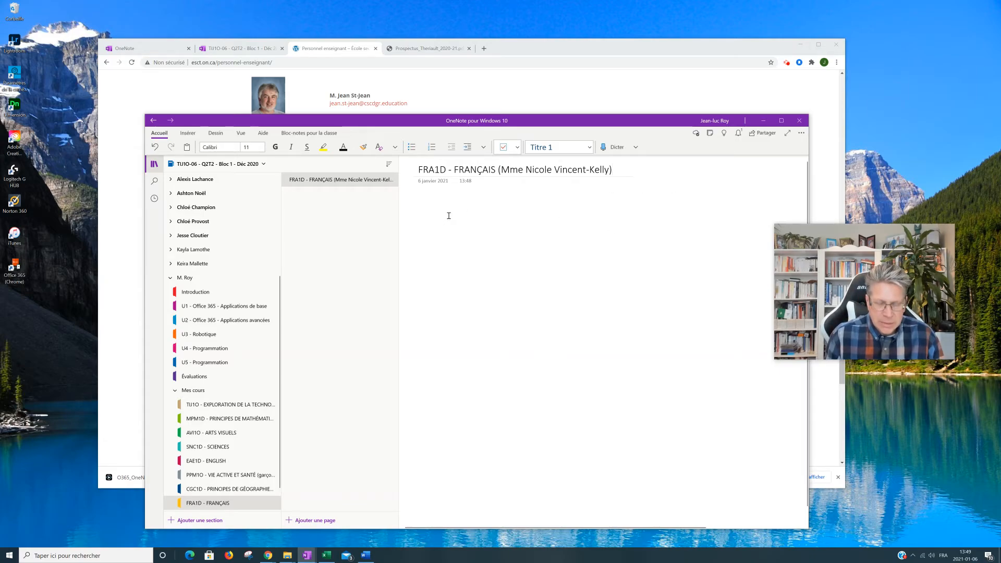
text(Quadrimestre 4)
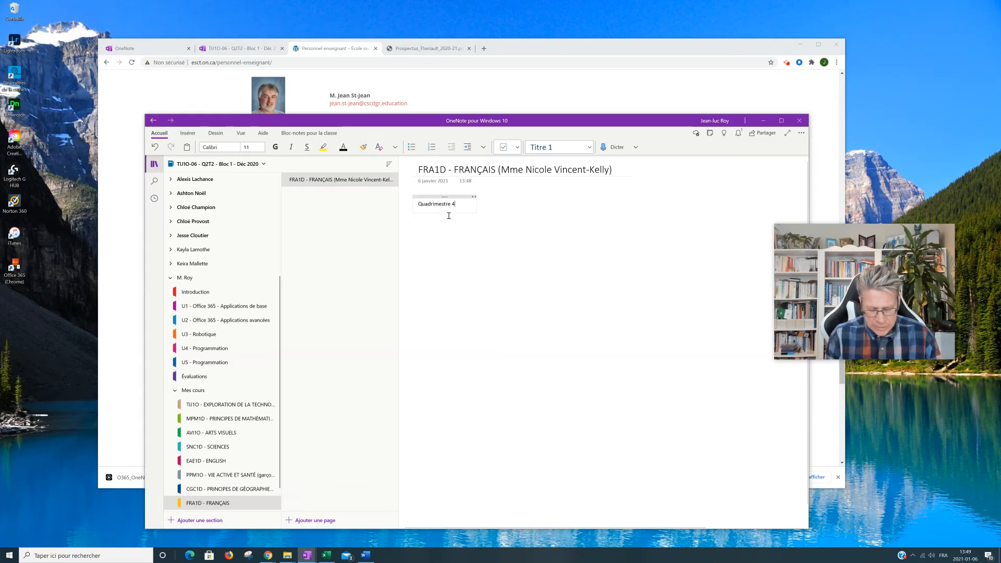
text( - Blo)
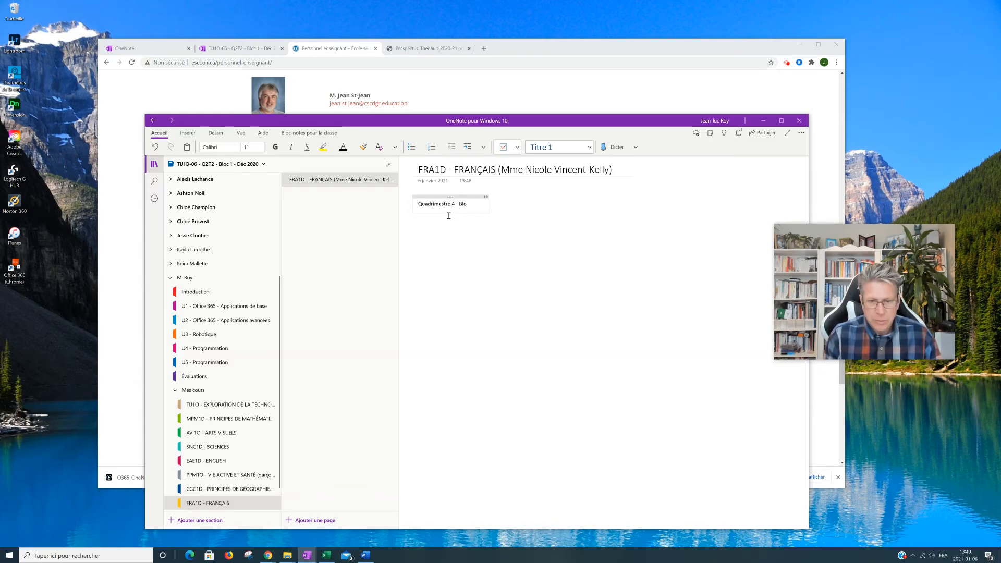
text(c 1)
text(2)
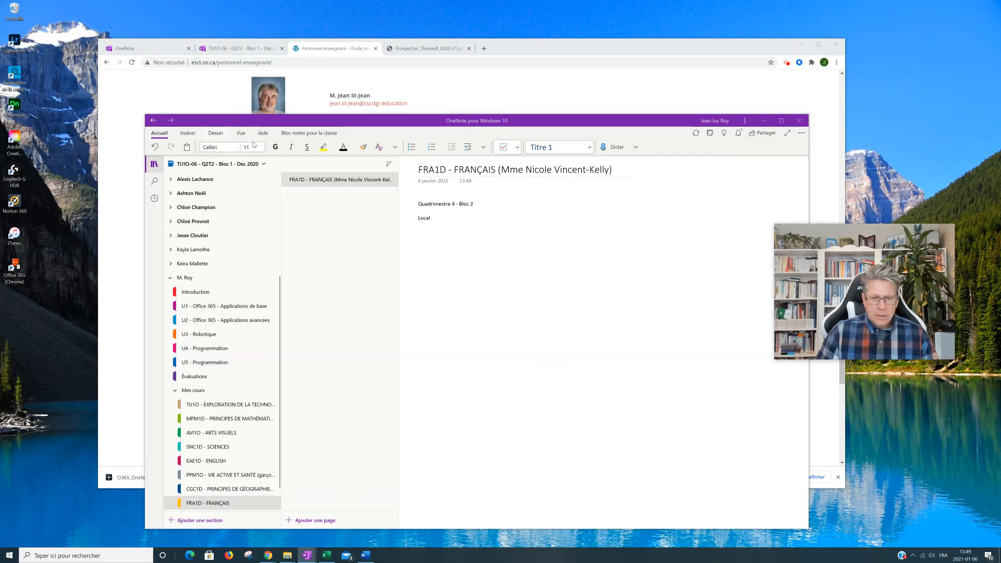
click(444, 218)
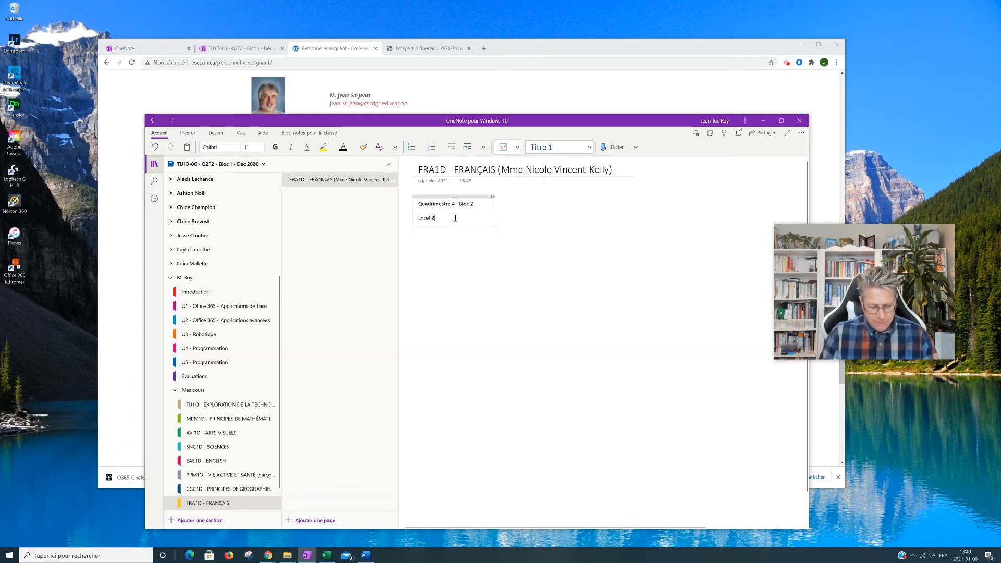
text(218)
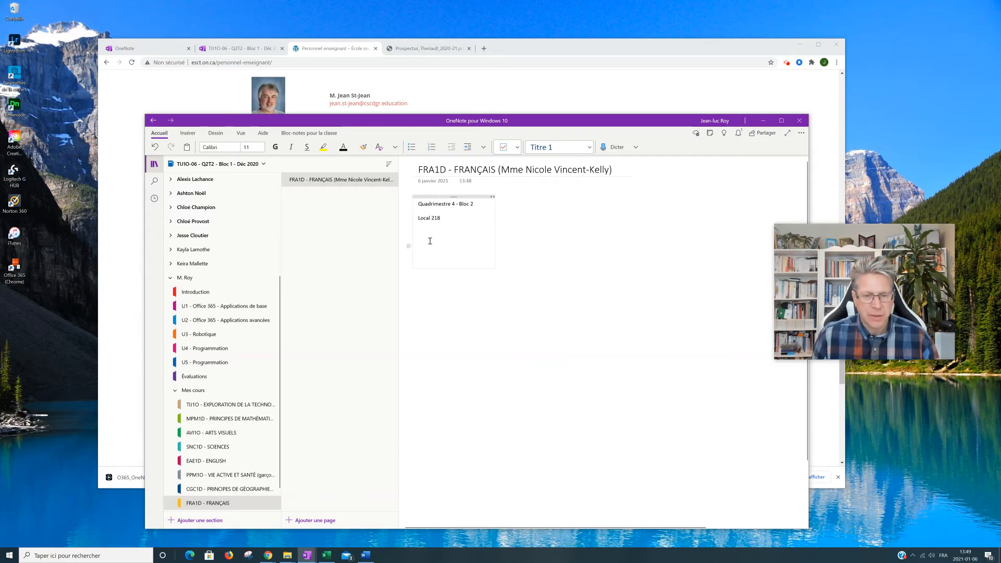
scroll(466, 176, down, 1)
scroll(465, 176, up, 1)
click(459, 257)
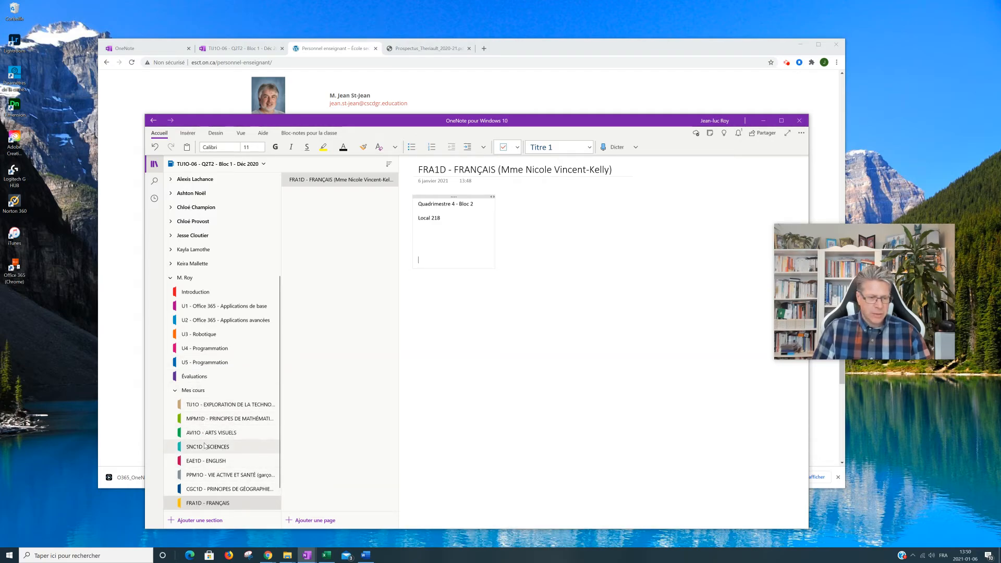
Check the schedules of the first course sections and move MPM1D - PRINCIPES DE MATHÉMATIQUES above the TIJ1O section under "Mes cours"
click(218, 410)
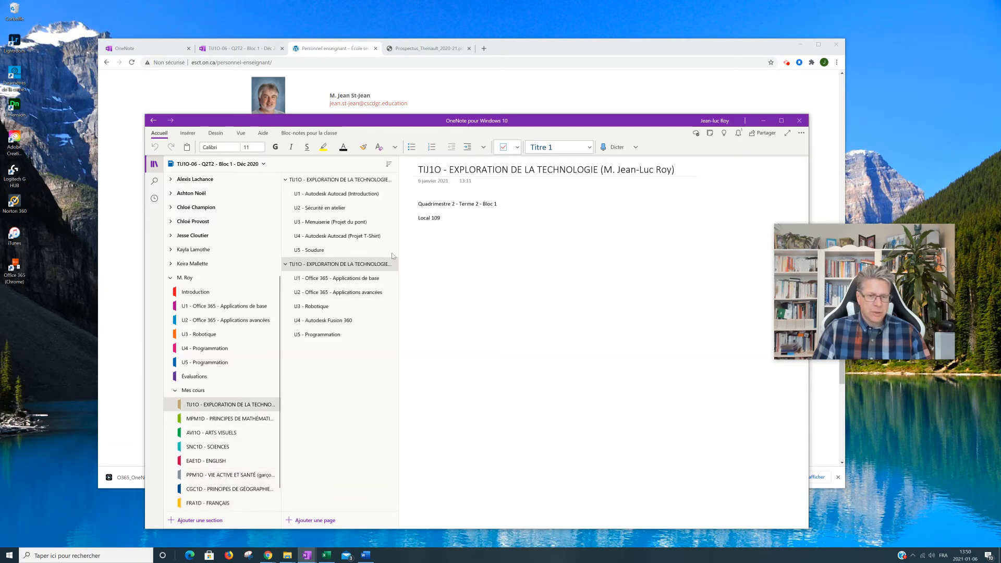
click(233, 433)
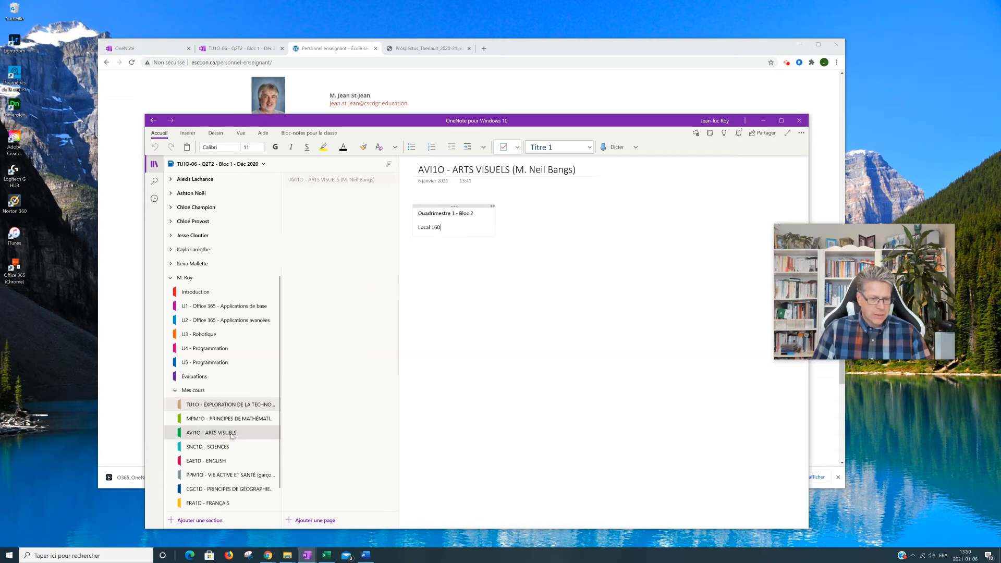
click(233, 423)
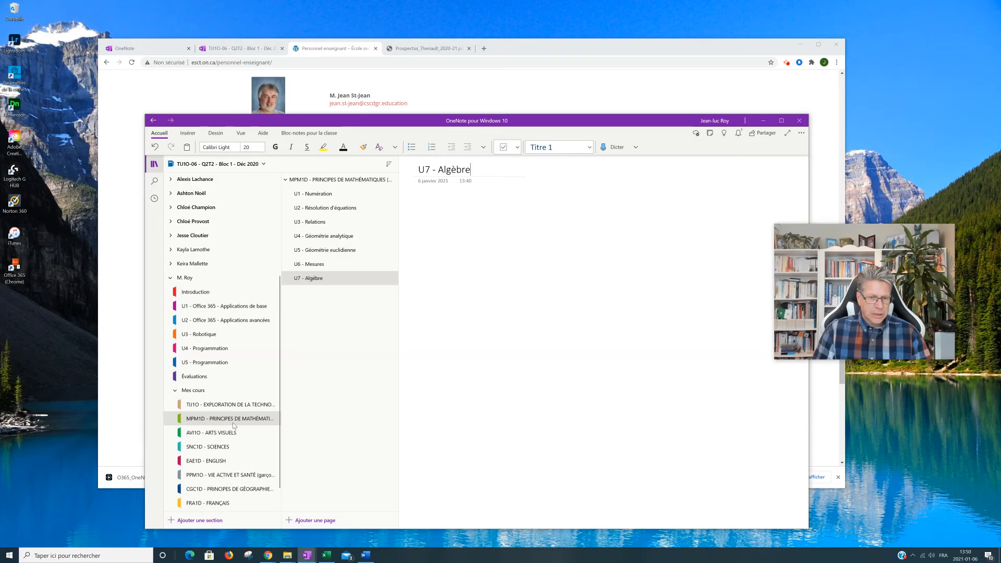
click(350, 180)
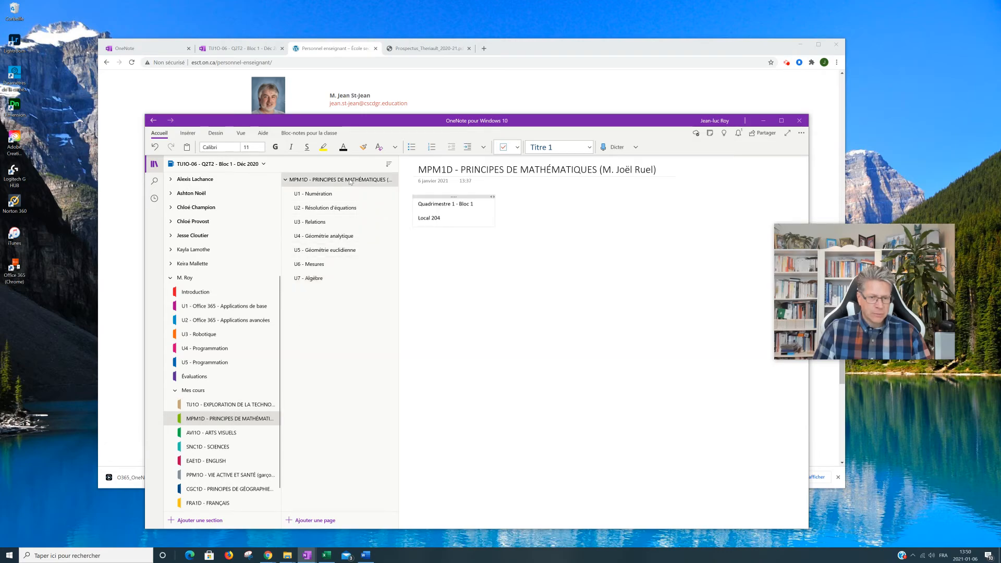
mouse_move(229, 421)
mouse_down()
mouse_move(234, 394)
mouse_move(230, 408)
mouse_up()
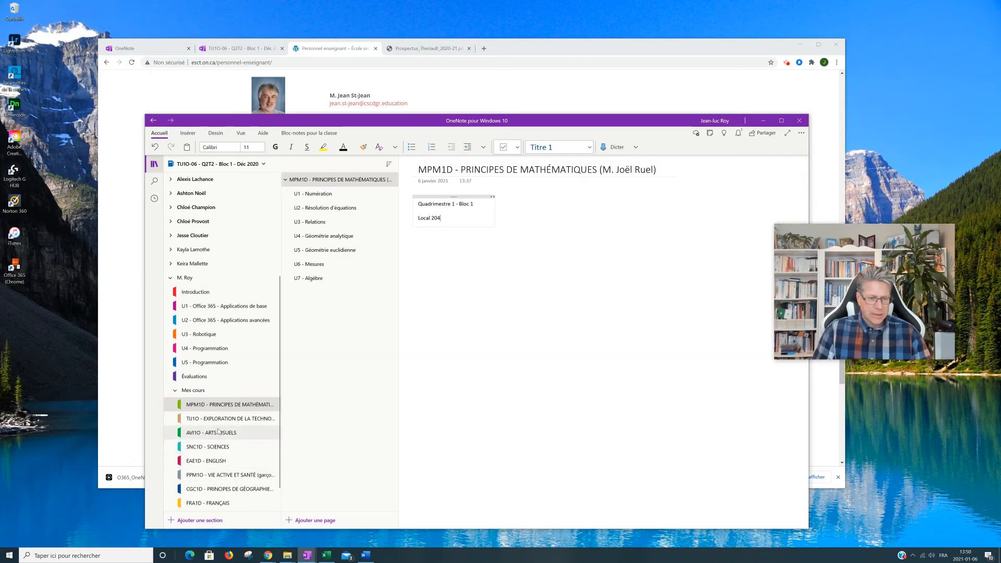
Move the AVI1O - ARTS VISUELS section directly below MPM1D and check the schedules on the TIJ1O and SNC1D pages
click(218, 432)
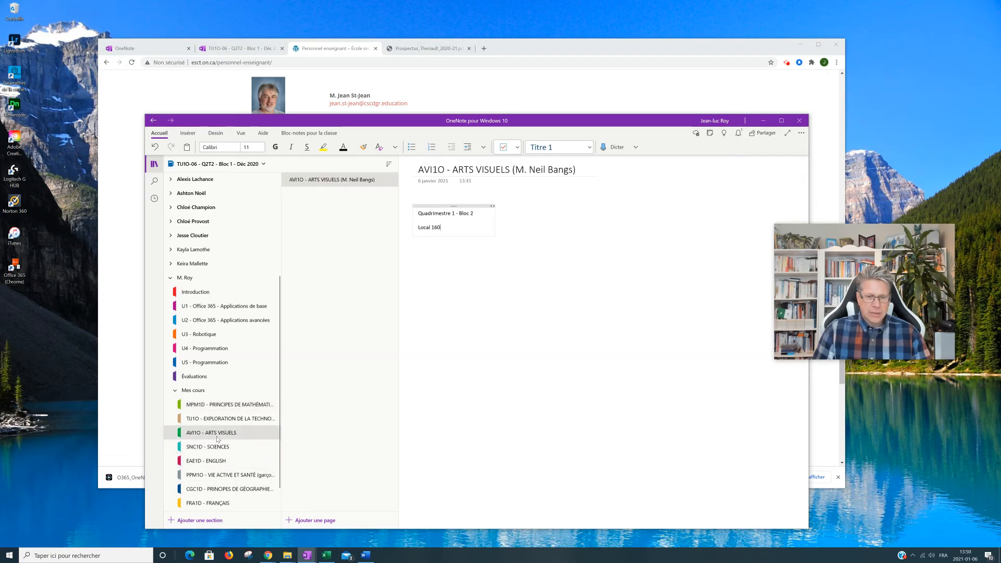
drag(221, 430, 224, 415)
click(229, 433)
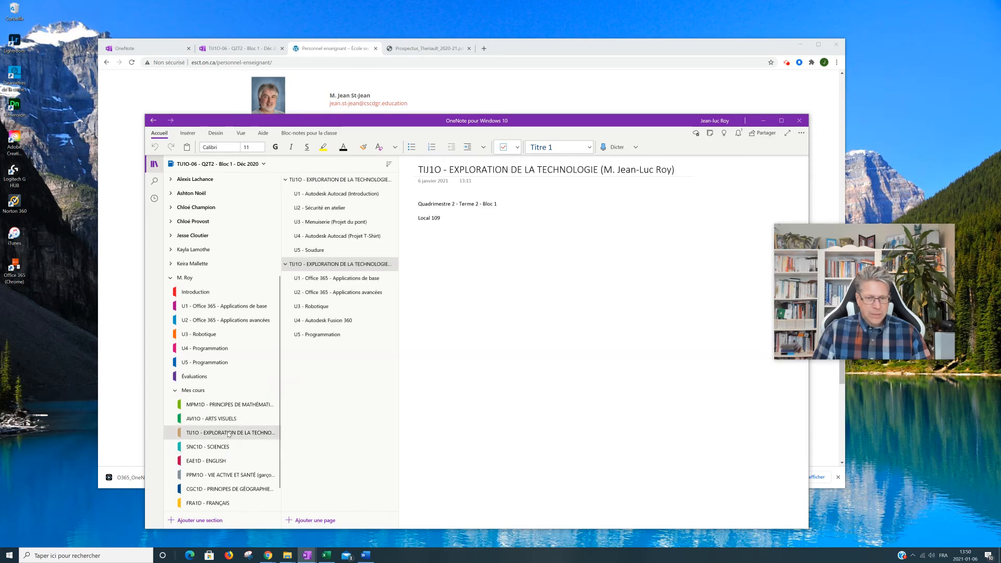
click(228, 445)
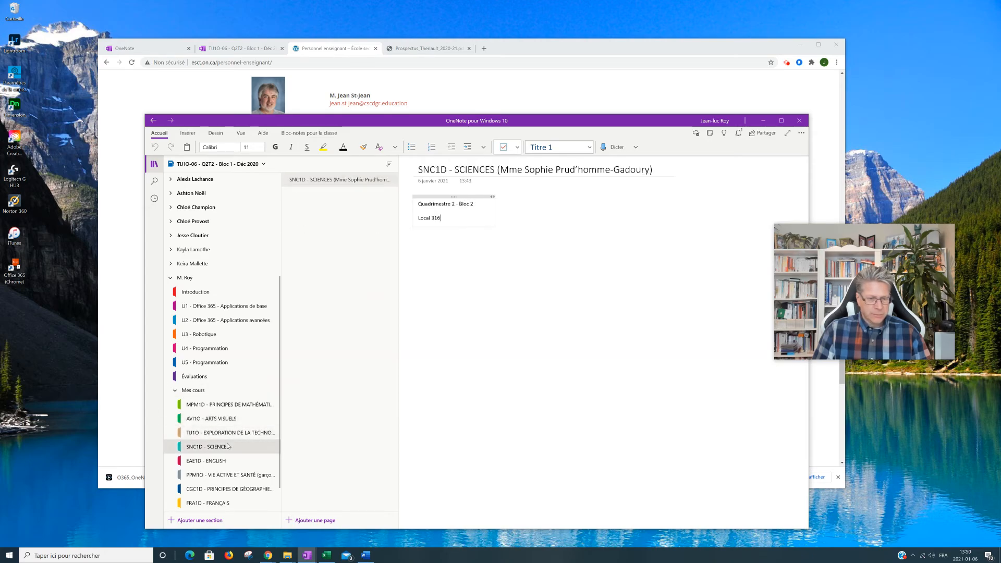
Check the schedules on the EAE1D, PPM1O, CGC1D and FRA1D pages against the section order under "Mes cours"
click(223, 463)
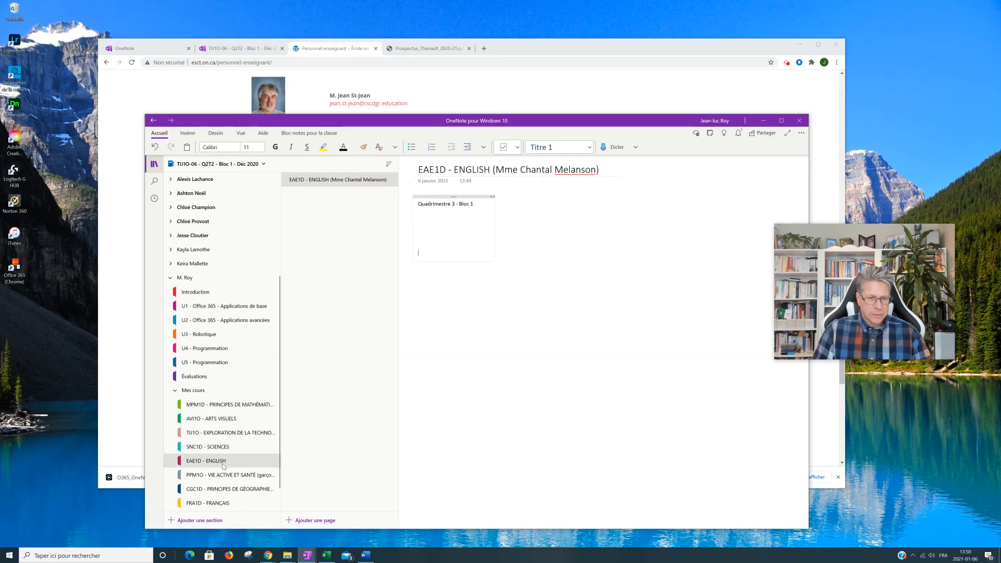
click(223, 475)
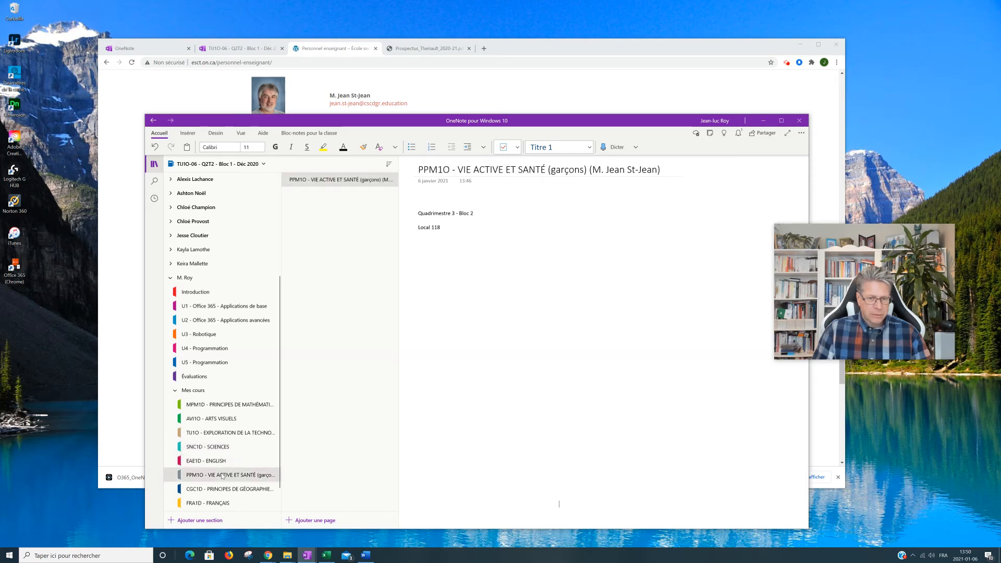
click(219, 491)
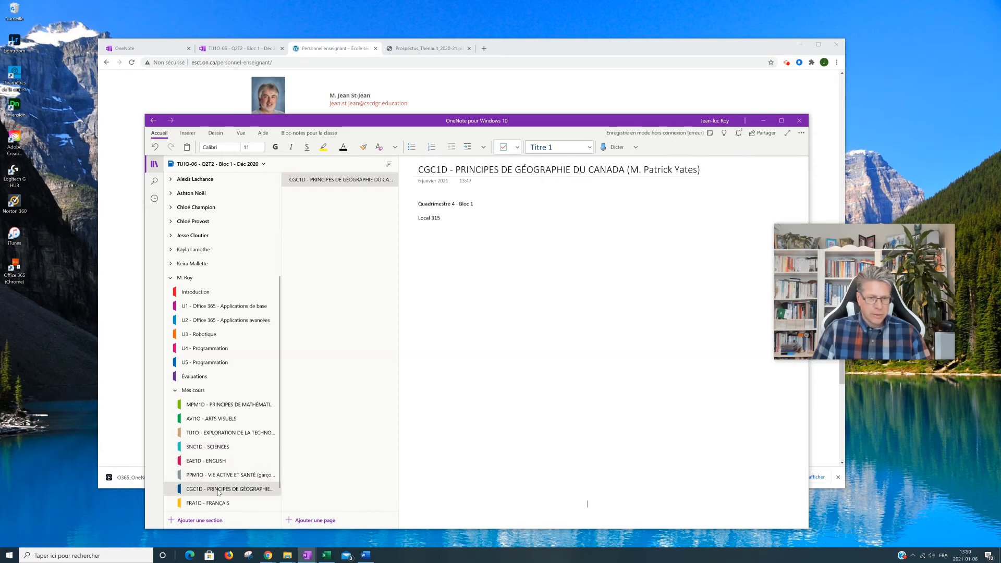
click(218, 502)
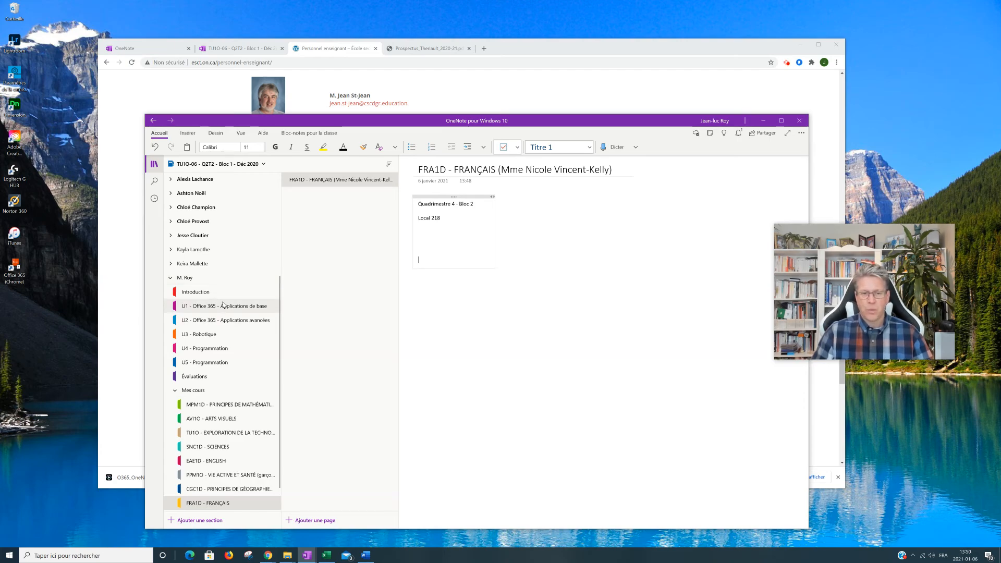
Synchronize all open notebooks
right_click(209, 168)
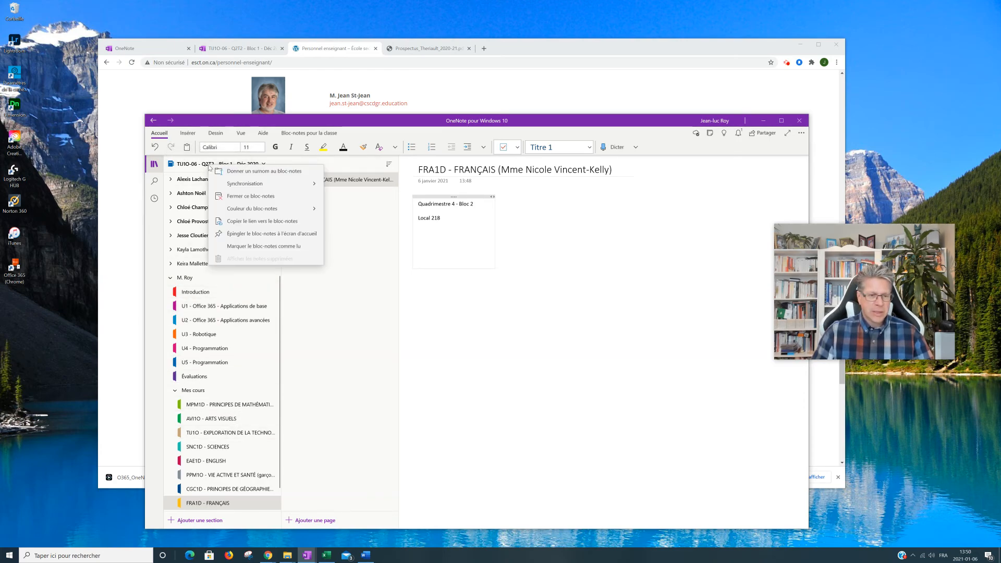
click(251, 186)
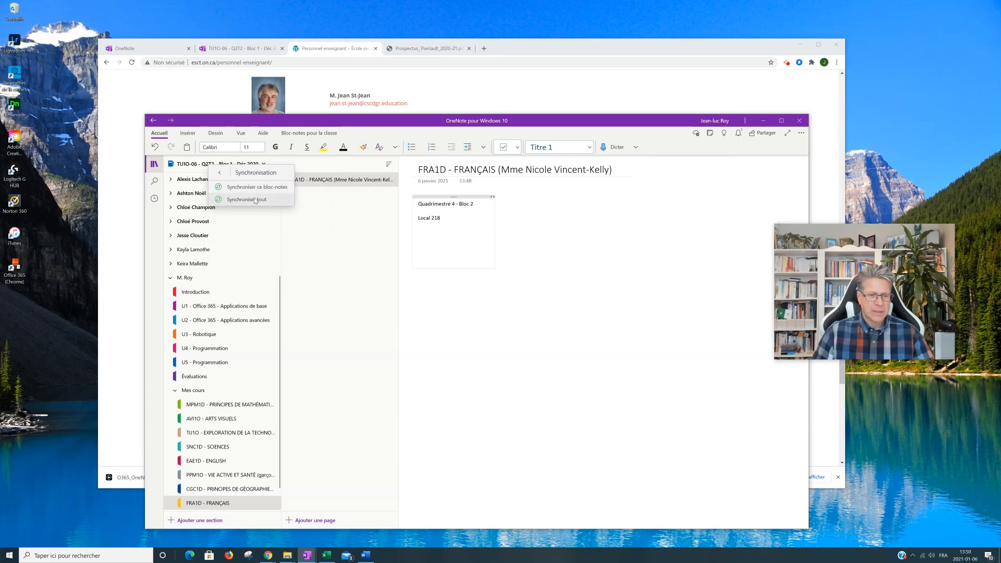
click(255, 200)
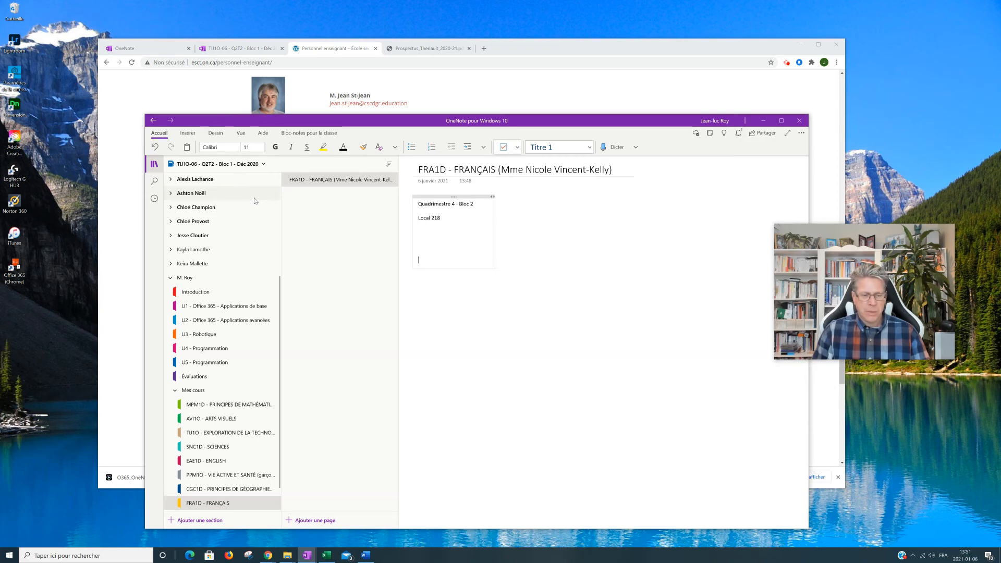
Reload the TIJ1O-06 notebook in the web browser and expand "Mes cours" in a widened section list to check the synchronized course sections
click(241, 50)
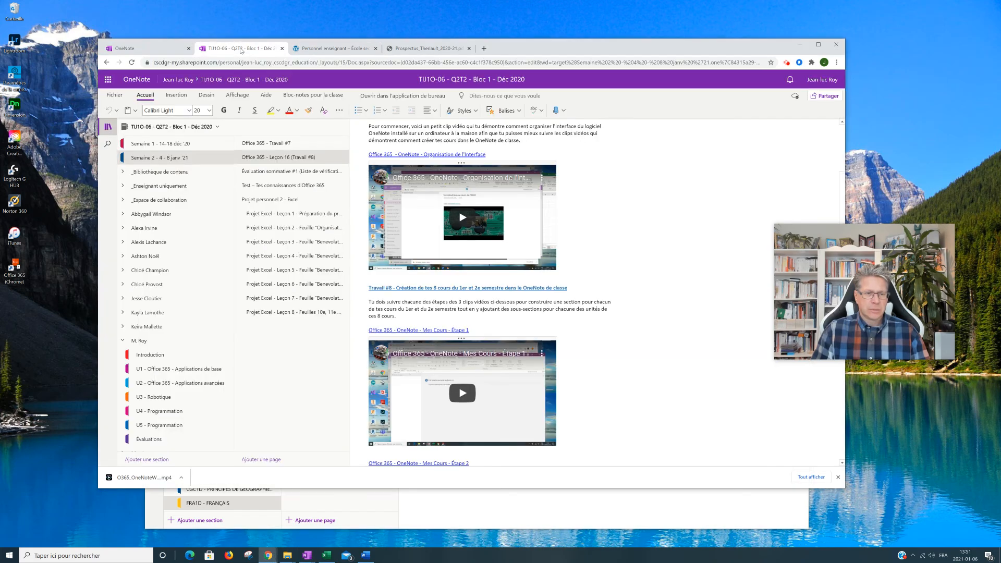
click(133, 63)
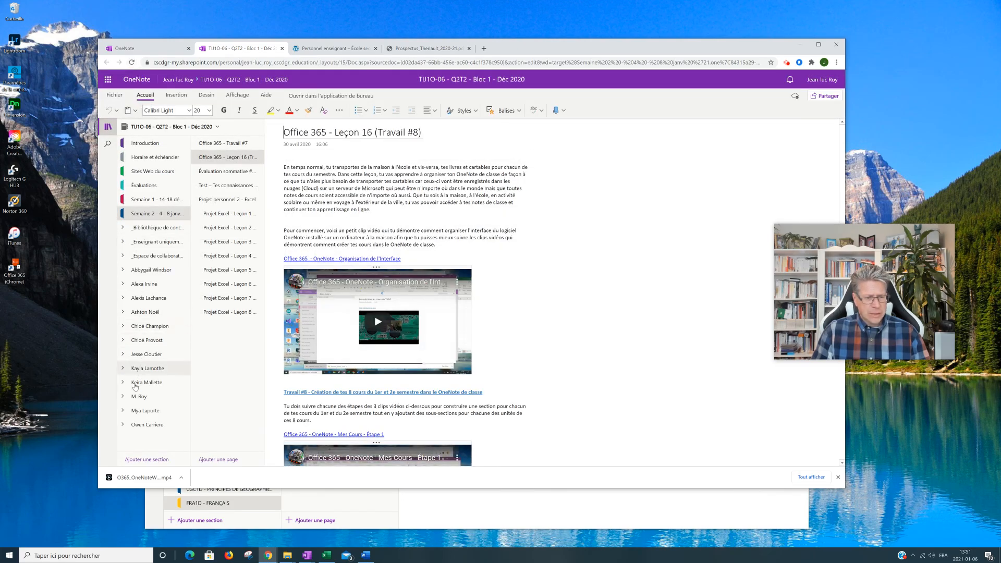
click(124, 397)
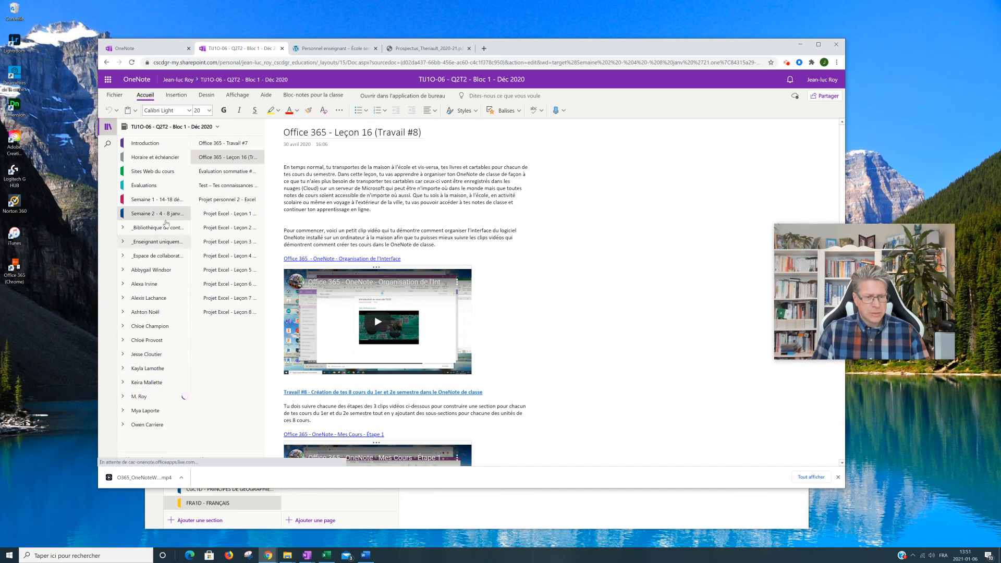
scroll(176, 256, down, 1)
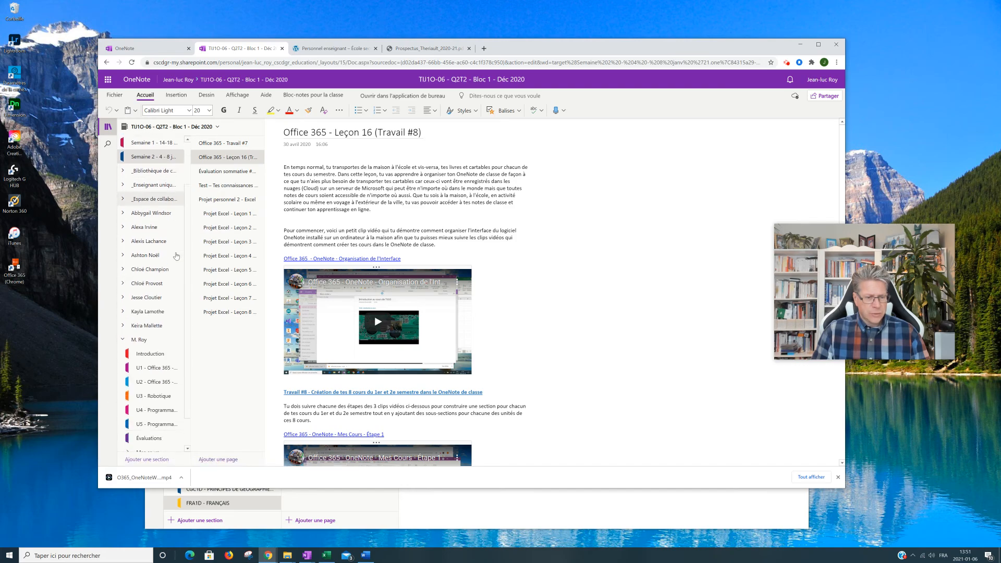
scroll(176, 256, down, 1)
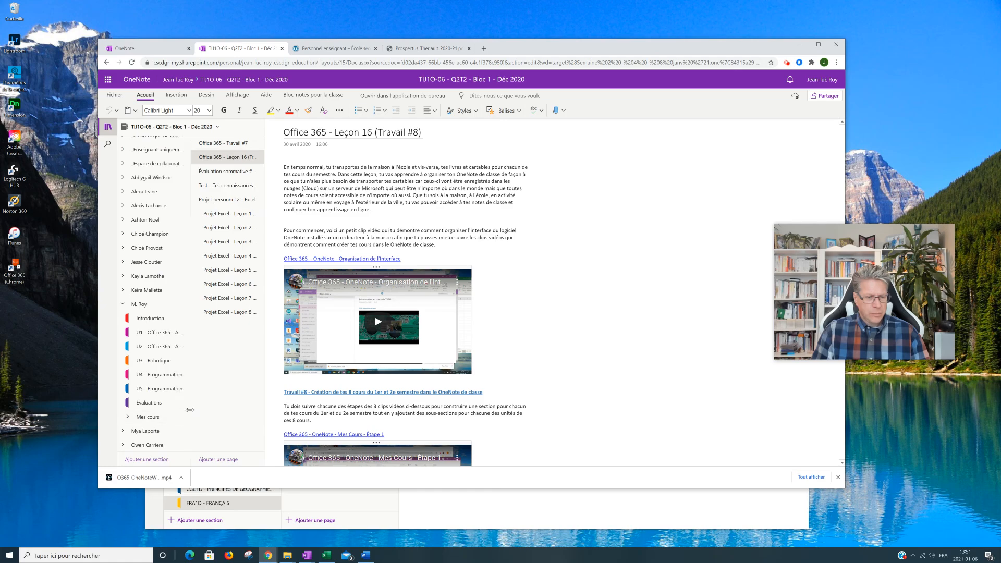
drag(189, 410, 233, 410)
click(126, 419)
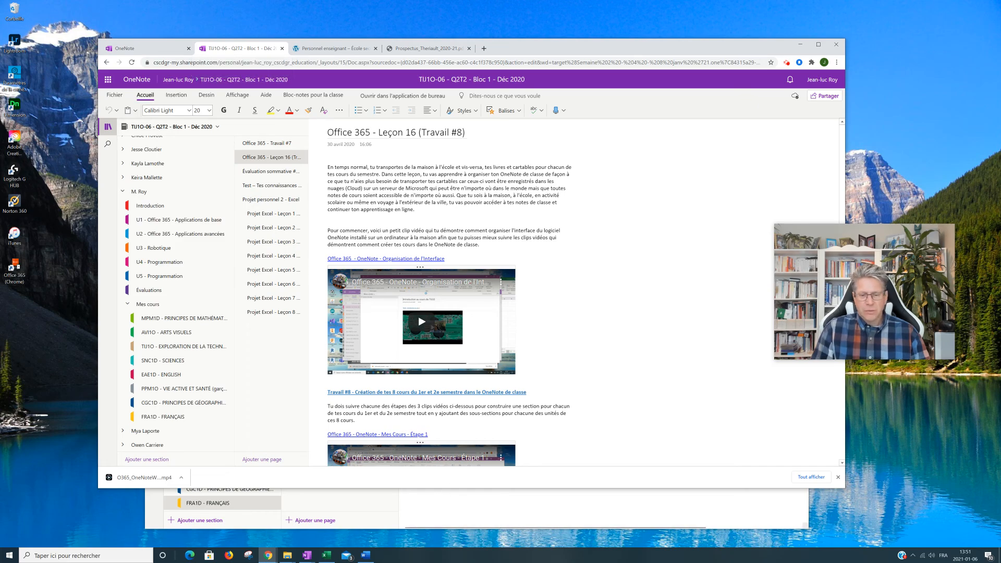
Return to the OneNote desktop app and open the TIJ1O course section under "Mes cours"
click(602, 527)
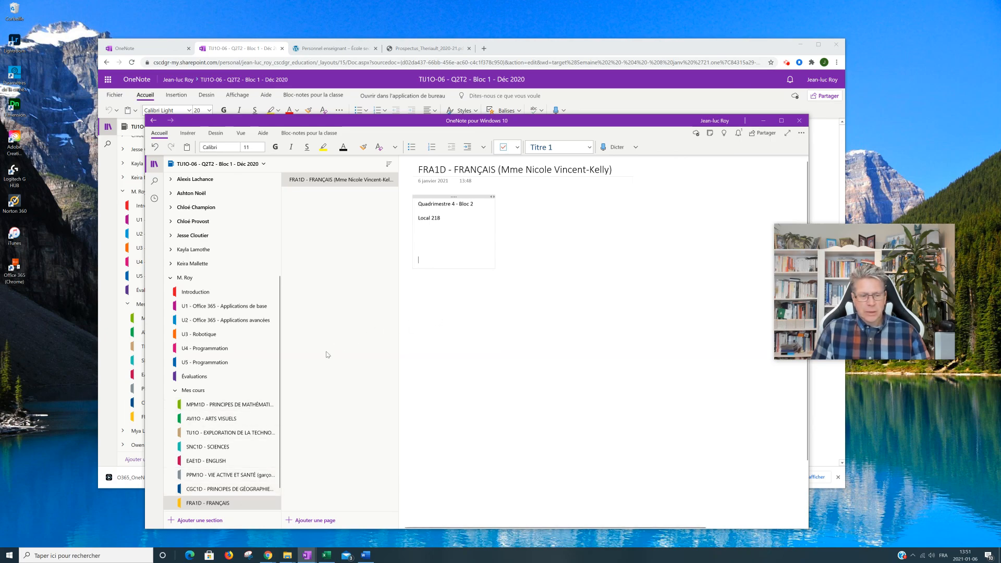
click(238, 433)
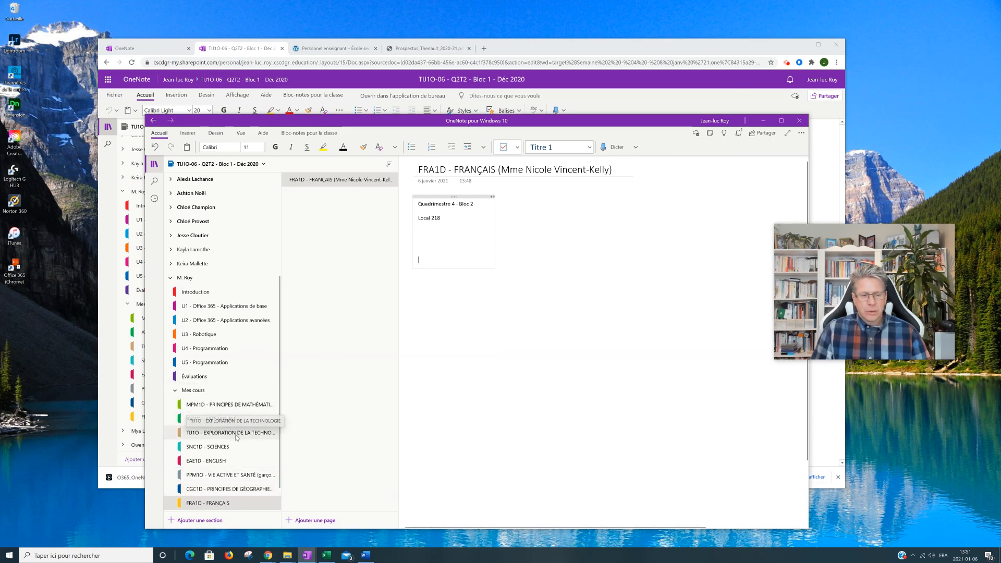